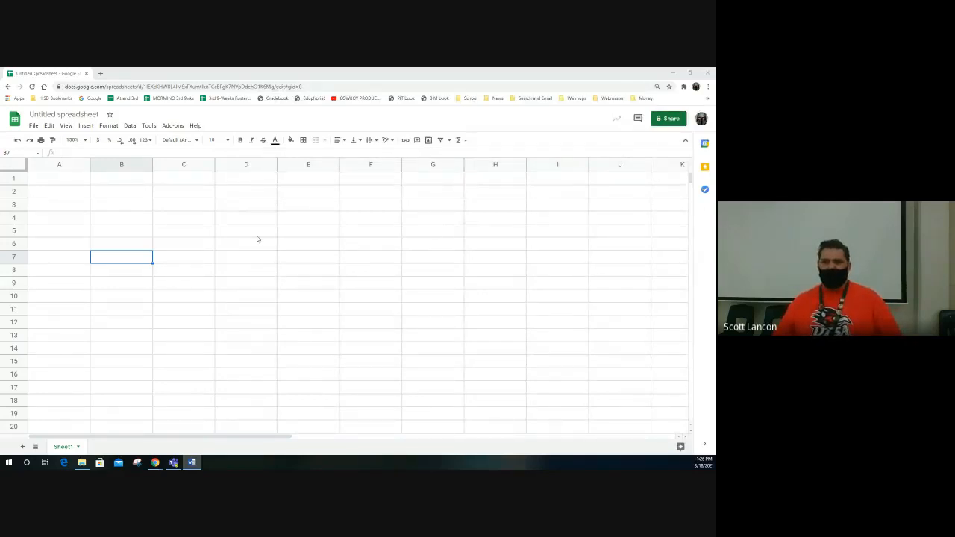
Enter the sheet title "Ainsworth Auto Supply" in cell A1.
{"action": "left_click", "coordinate": [60, 180]}
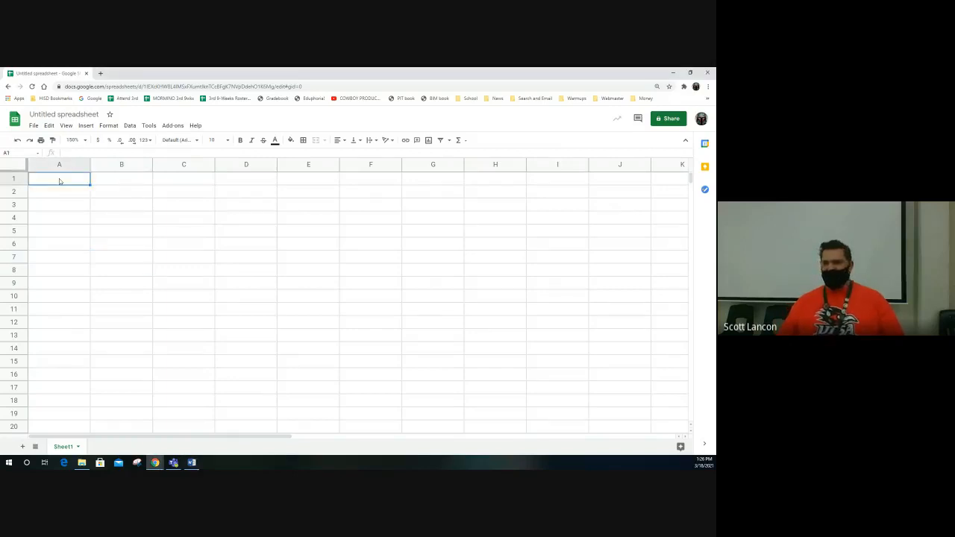
{"action": "type", "text": "Ai"}
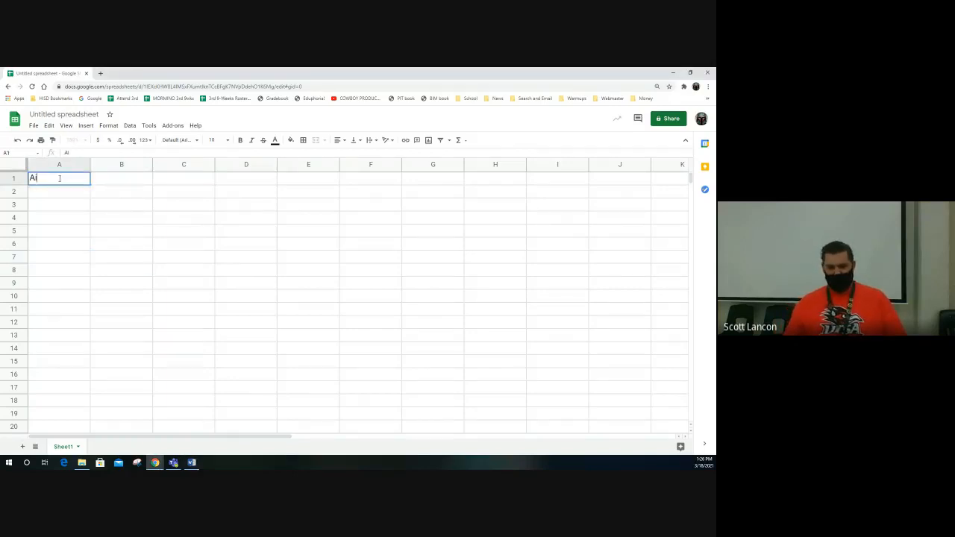
{"action": "type", "text": "nsworth"}
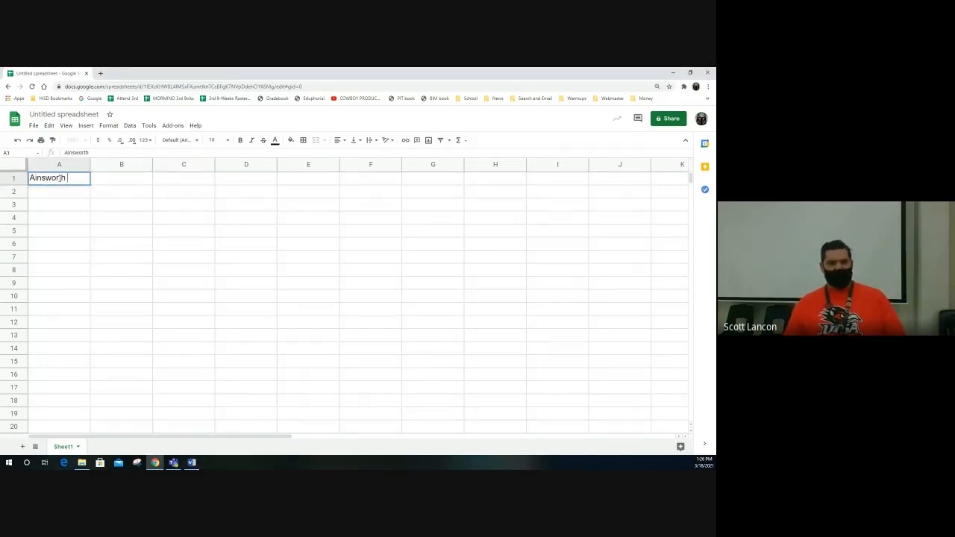
{"action": "type", "text": " Auto Supply"}
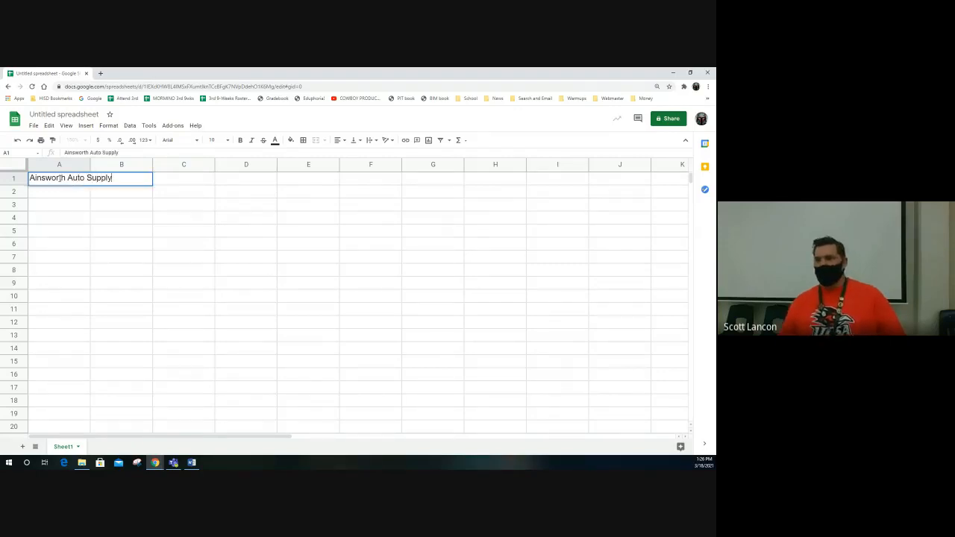
{"action": "key", "text": "Return"}
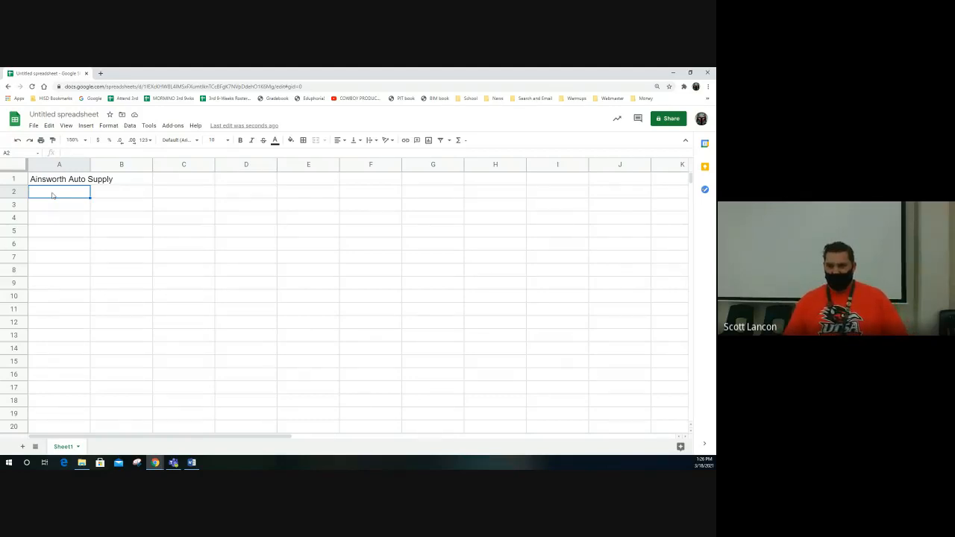
Add the column headings "Item Number" in A2 and "Quantity Sold" in B2.
{"action": "type", "text": "Item "}
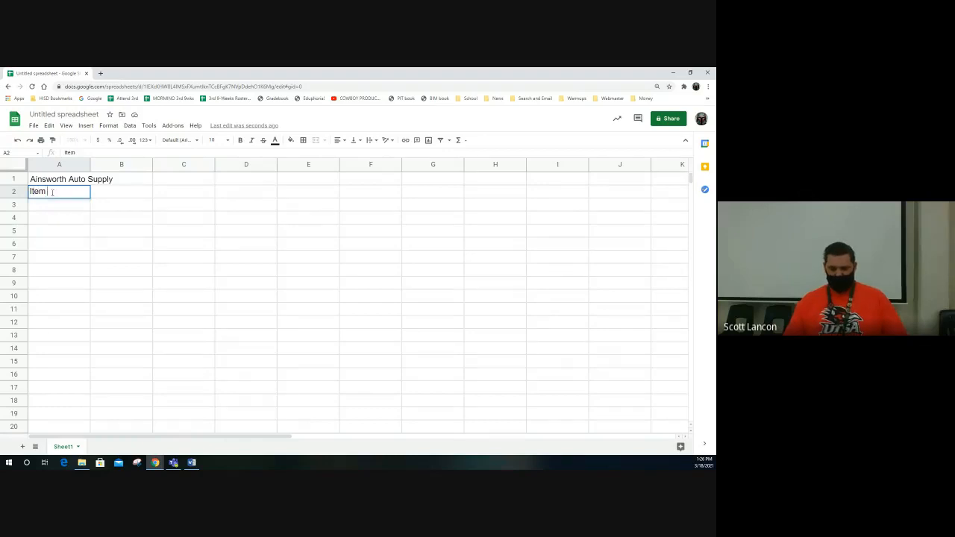
{"action": "type", "text": "Number"}
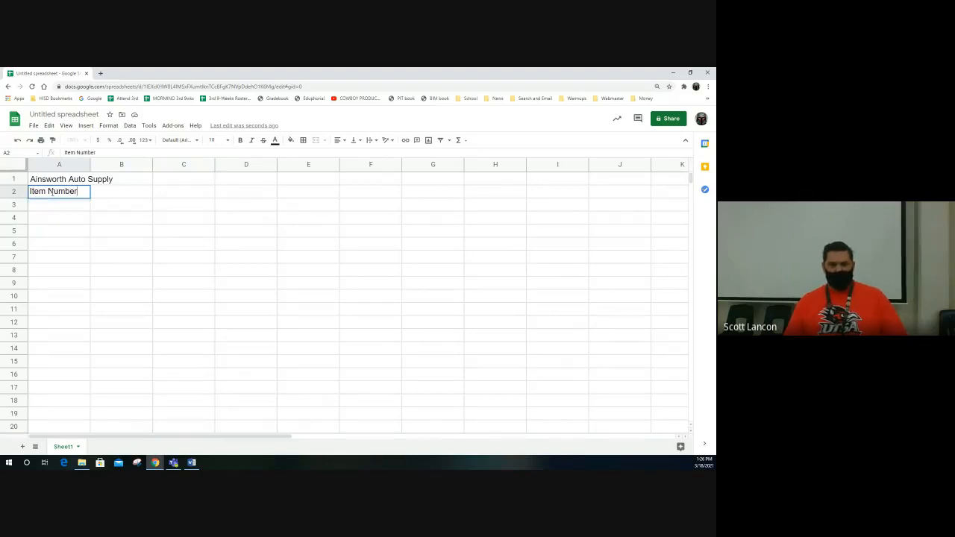
{"action": "key", "text": "Tab"}
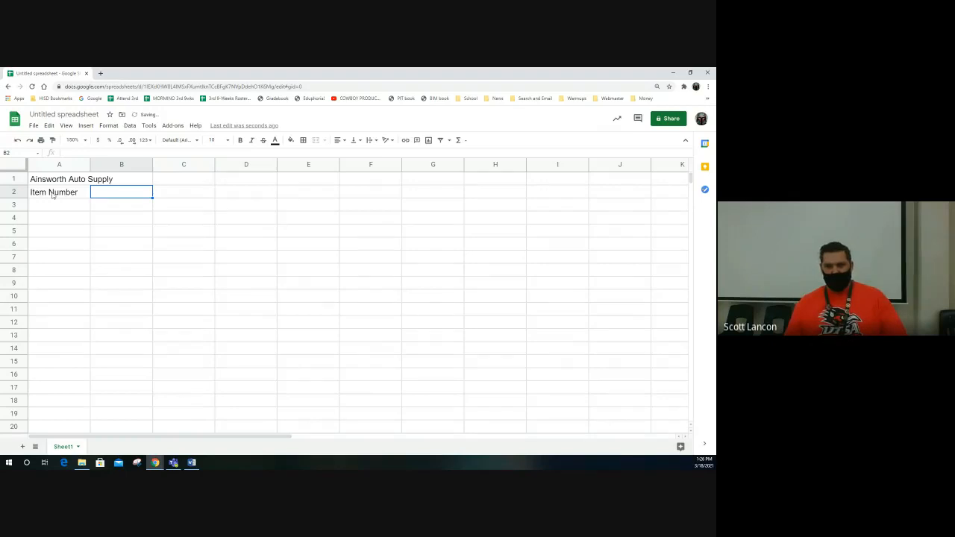
{"action": "type", "text": "Quat"}
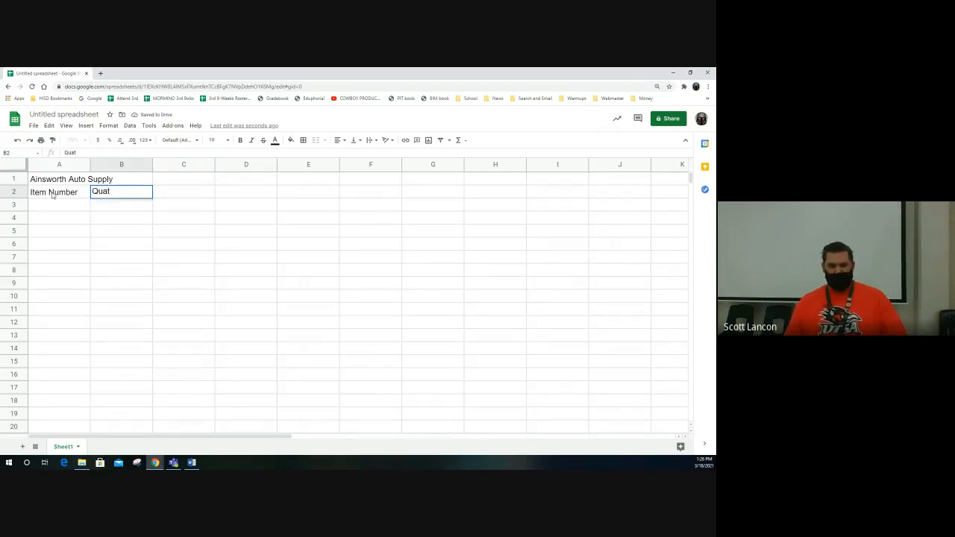
{"action": "key", "text": "BackSpace"}
{"action": "type", "text": "ntity Sold"}
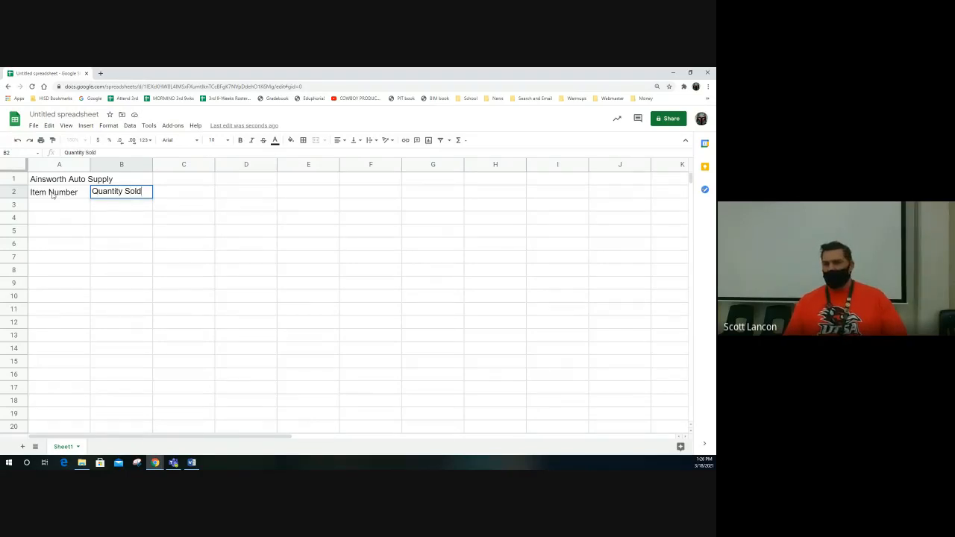
{"action": "key", "text": "Tab"}
Add the column headings "Initial Item Cost" in C2 and "Item Sale Price" in D2.
{"action": "type", "text": "Init"}
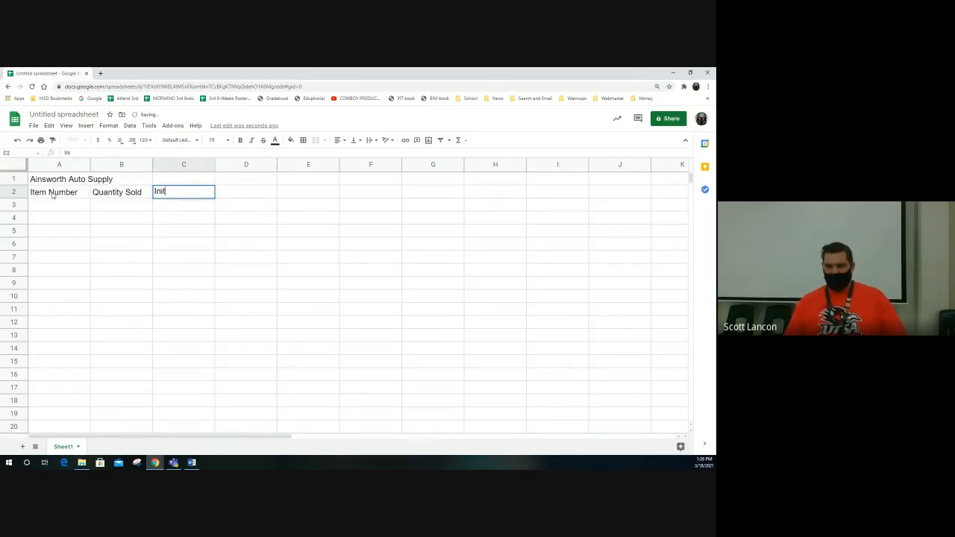
{"action": "type", "text": "ial Item Cost"}
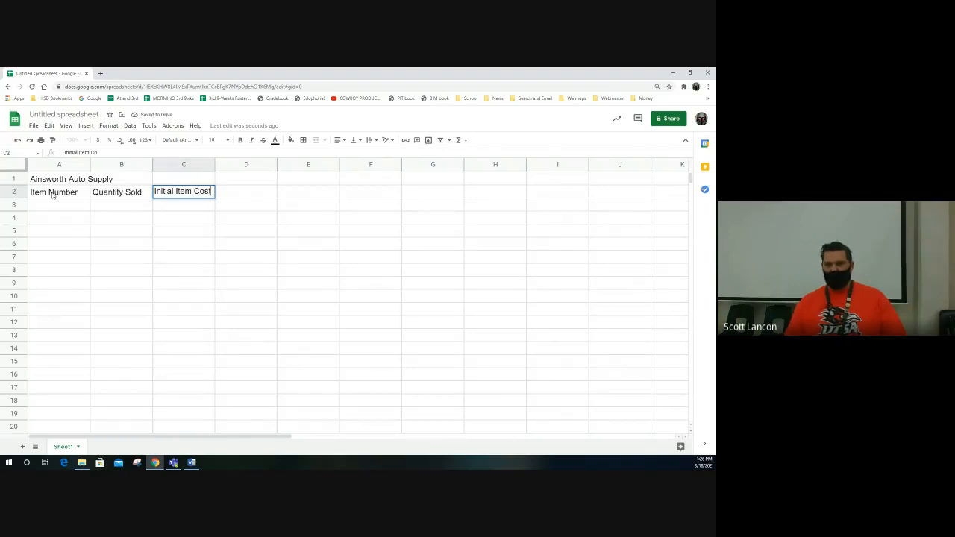
{"action": "key", "text": "Tab"}
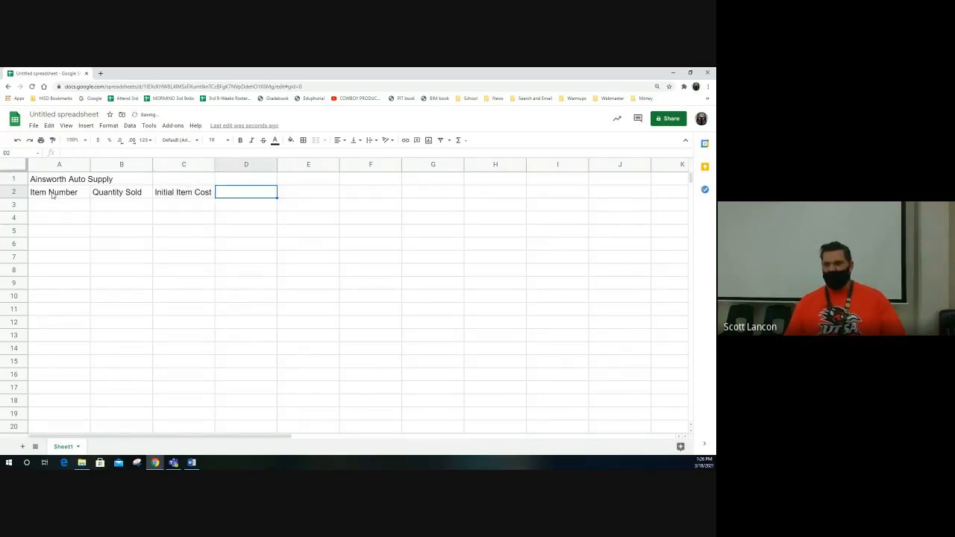
{"action": "type", "text": "Item"}
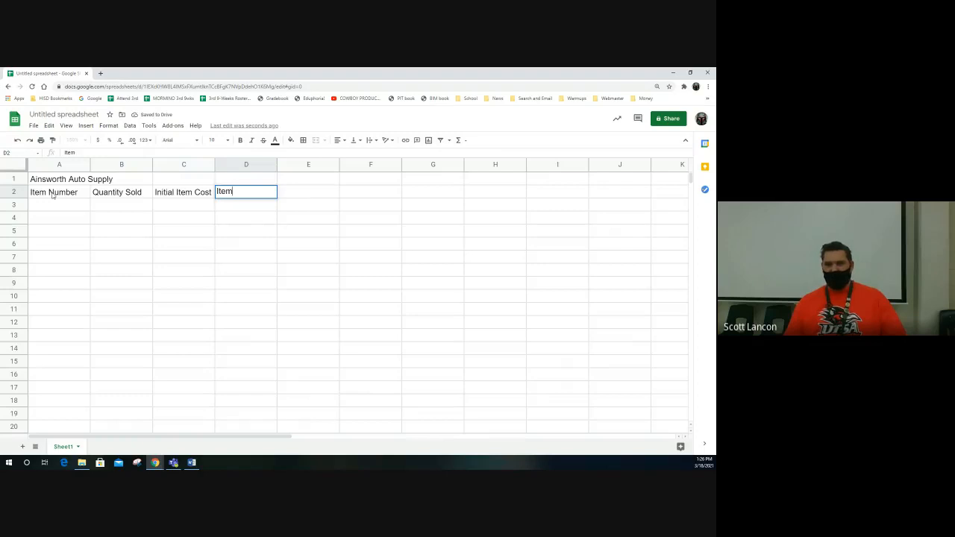
{"action": "type", "text": " Sale Price"}
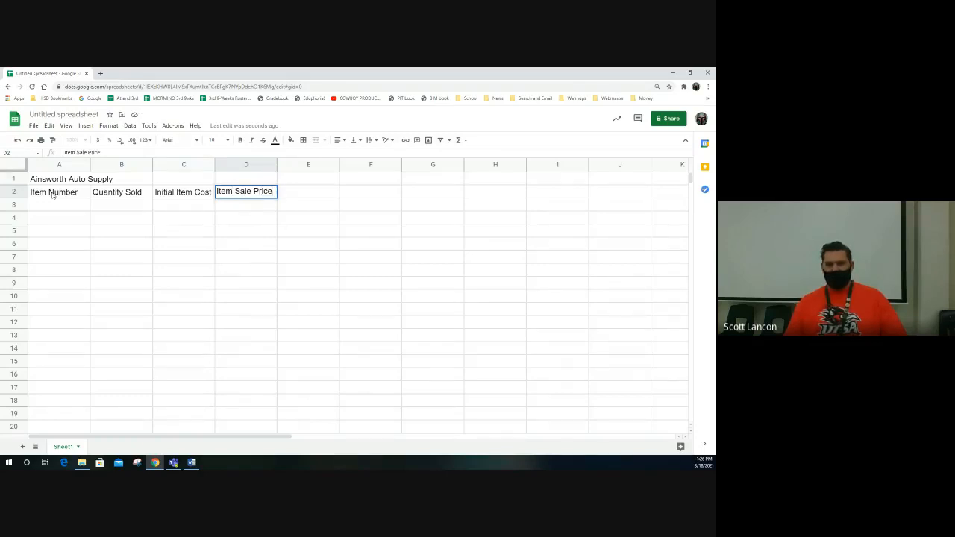
{"action": "key", "text": "Tab"}
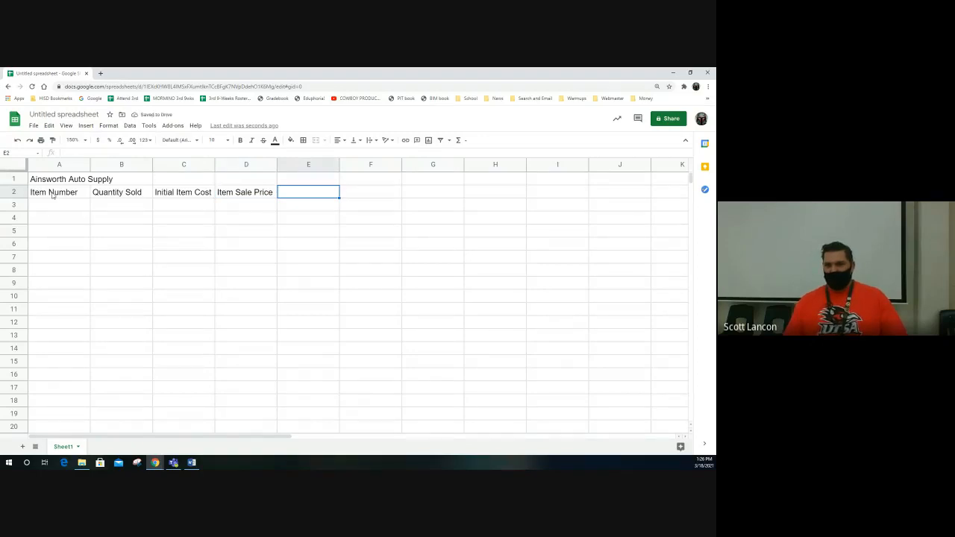
Complete the heading row with "Total Inital Cost" in E2, "Total Gross Sales" in F2 and "Profit" in G2.
{"action": "type", "text": "T"}
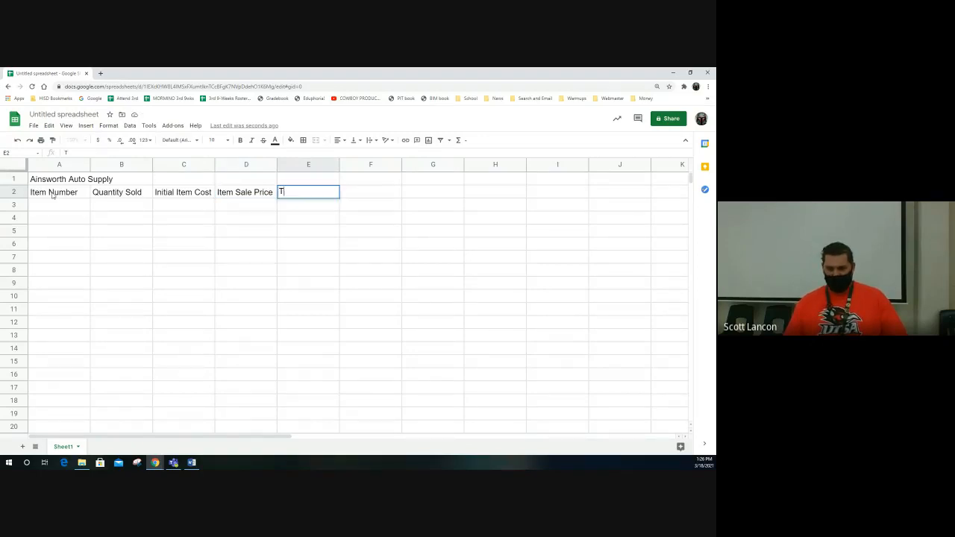
{"action": "type", "text": "otal Init"}
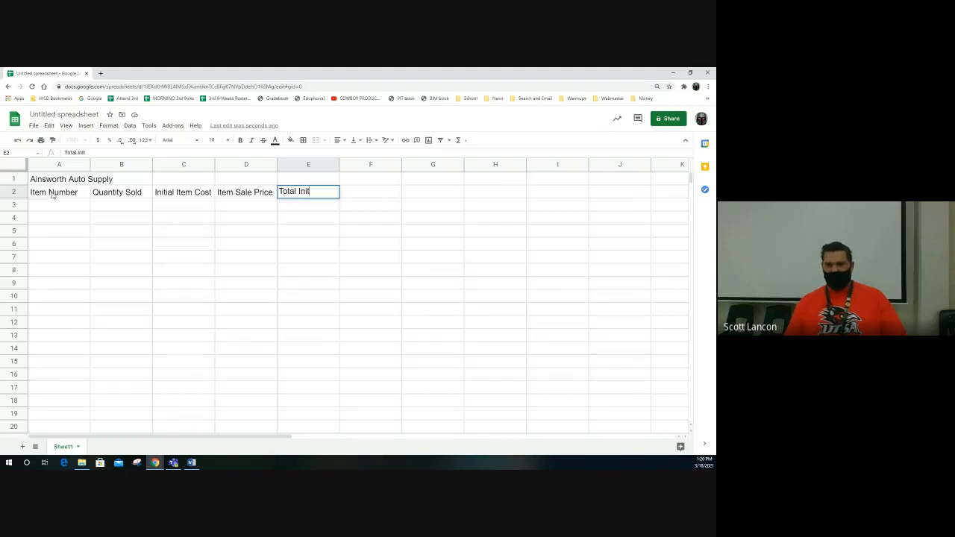
{"action": "type", "text": "al Cost"}
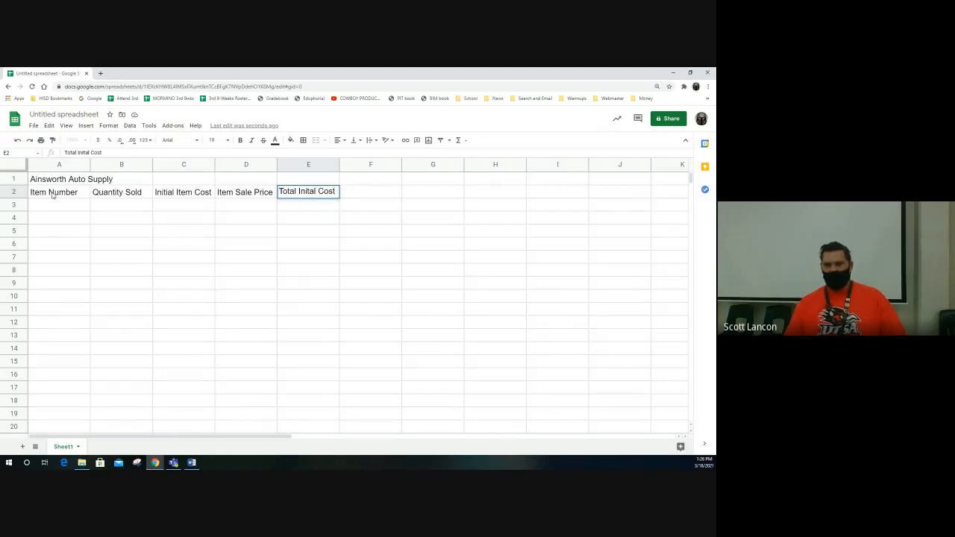
{"action": "key", "text": "Tab"}
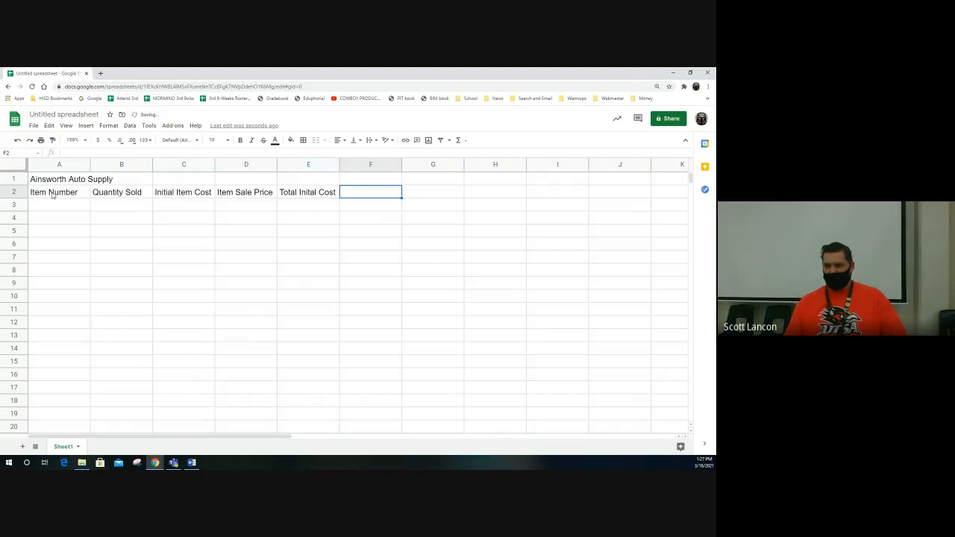
{"action": "type", "text": "Total "}
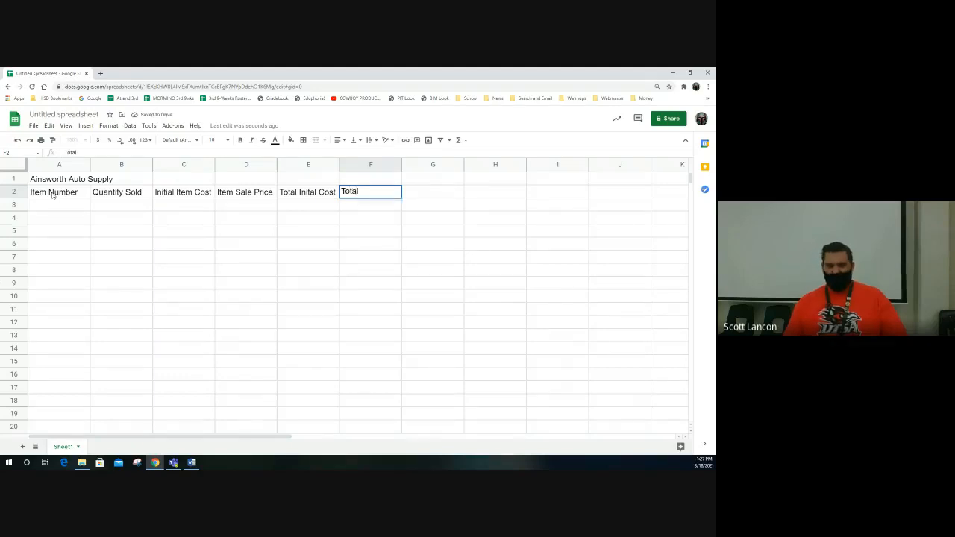
{"action": "type", "text": "Gross "}
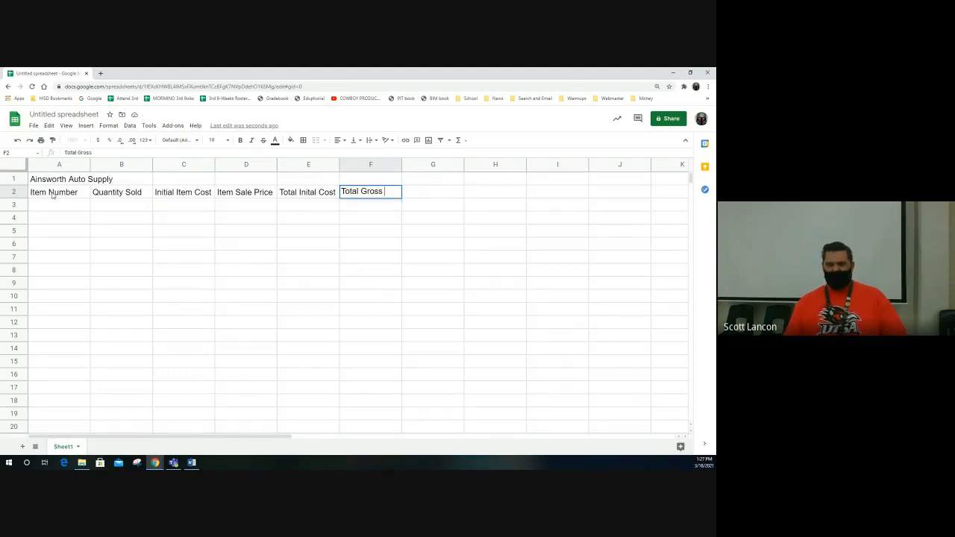
{"action": "type", "text": "Sales"}
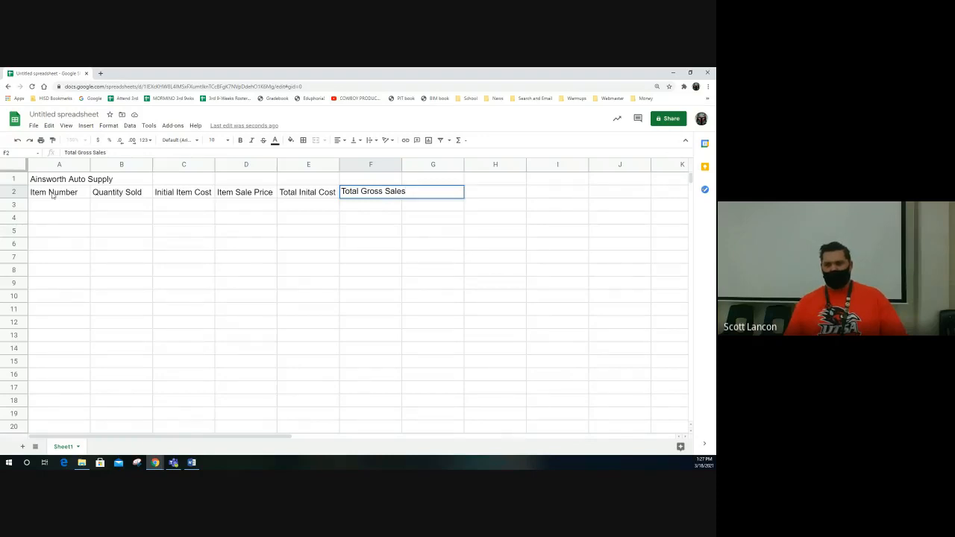
{"action": "key", "text": "Tab"}
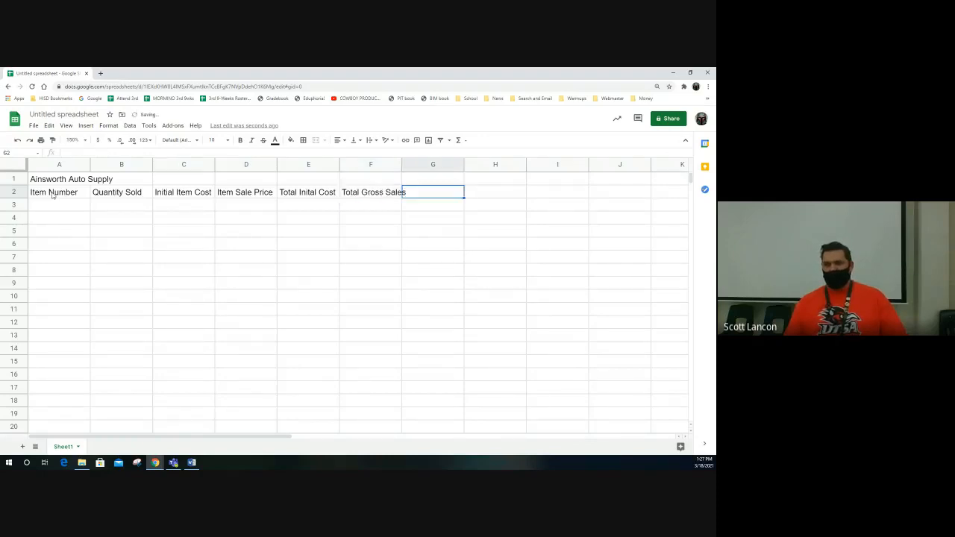
{"action": "type", "text": "Profit"}
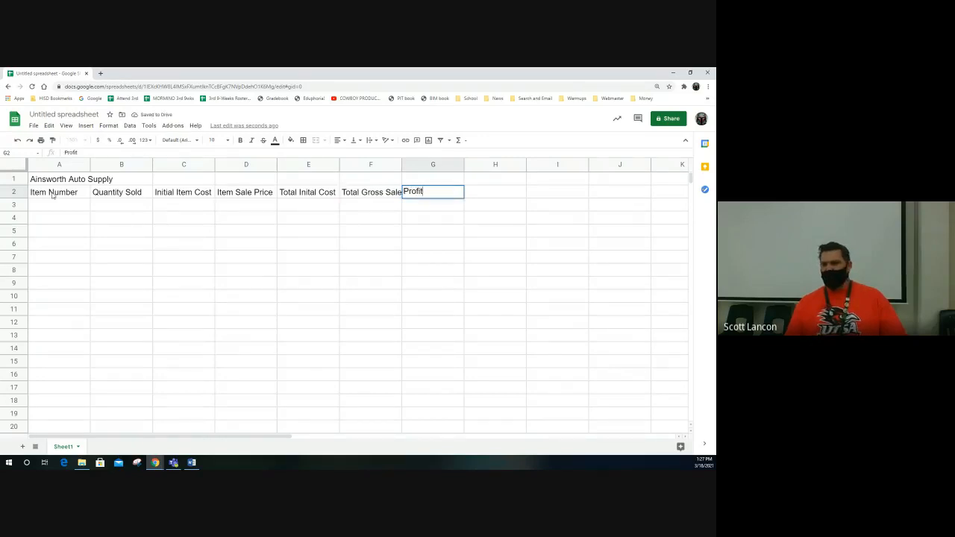
{"action": "key", "text": "Return"}
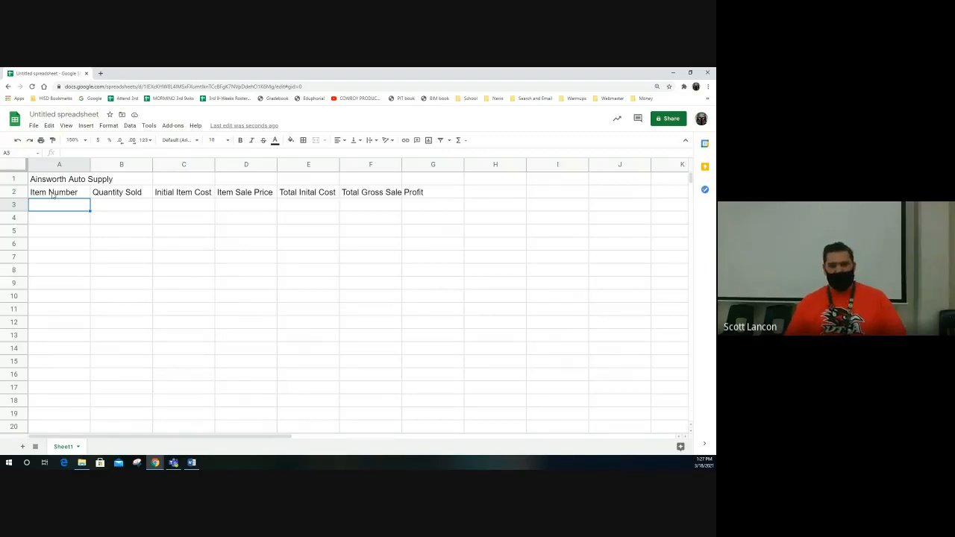
Start the first item record in row 3 with item number Ft56 and quantity sold 44.
{"action": "type", "text": "Ft"}
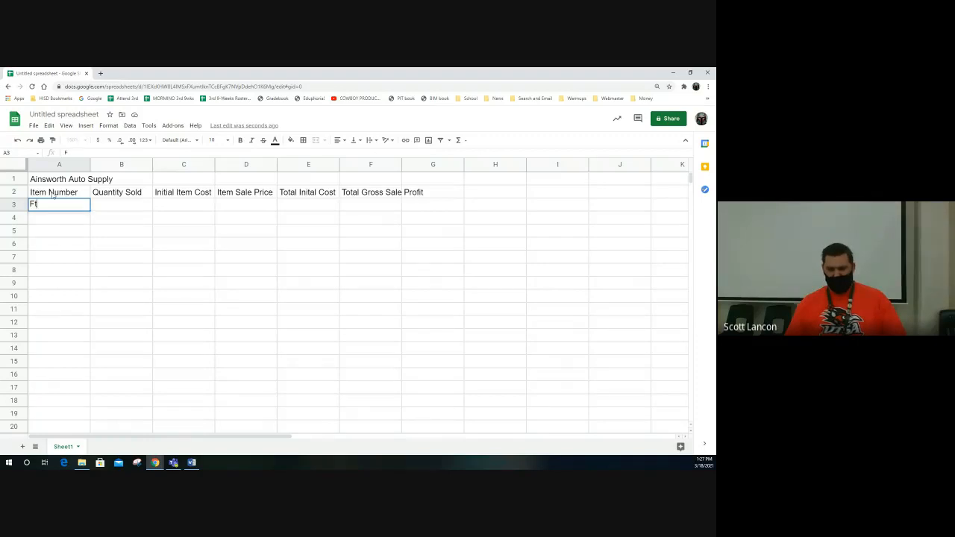
{"action": "type", "text": "56"}
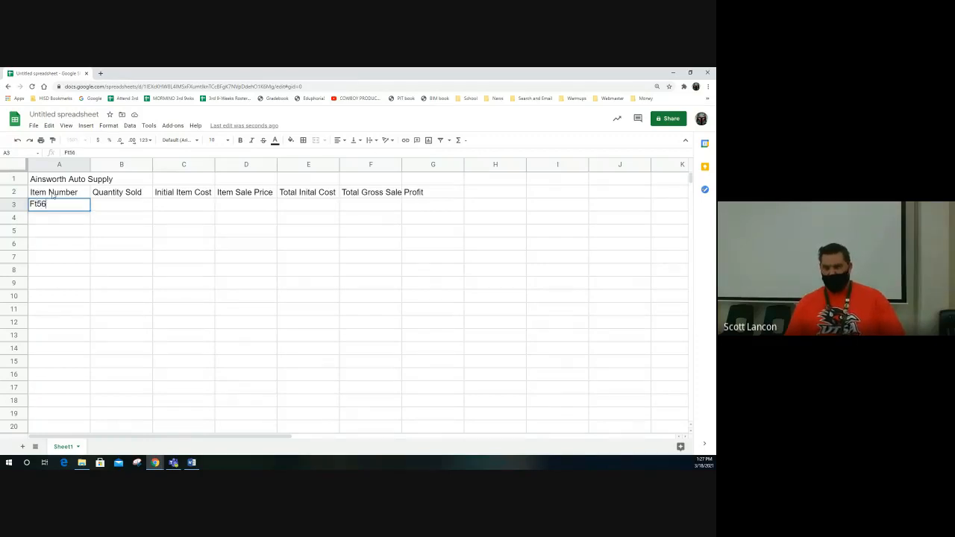
{"action": "key", "text": "Tab"}
{"action": "type", "text": "44"}
{"action": "key", "text": "Tab"}
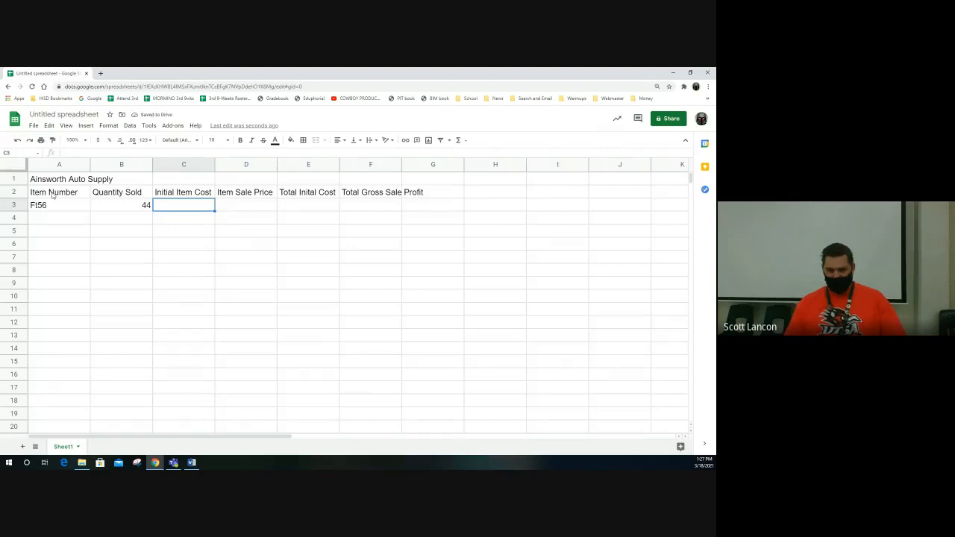
Fill in row 3 with an initial item cost of 26.58 and an item sale price of 32.75.
{"action": "type", "text": "26."}
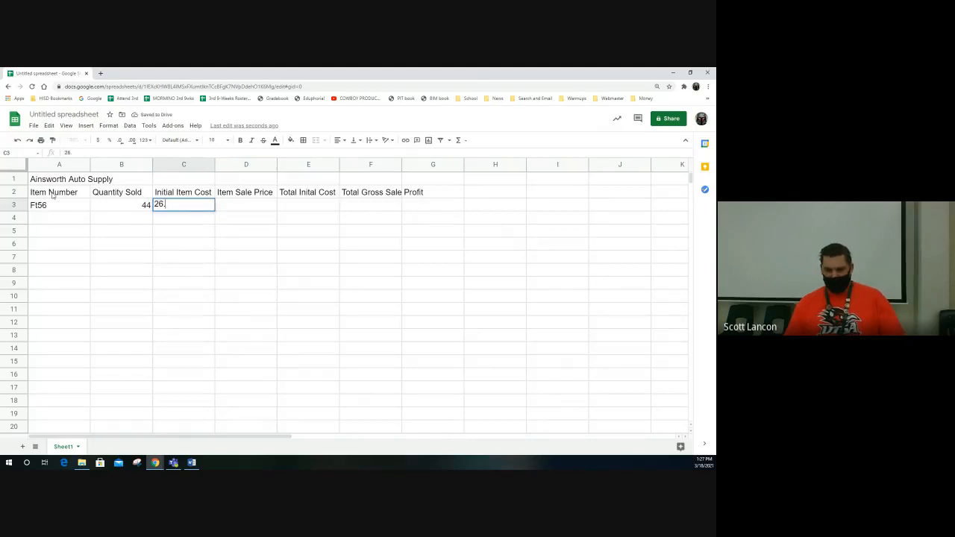
{"action": "type", "text": "58"}
{"action": "key", "text": "Tab"}
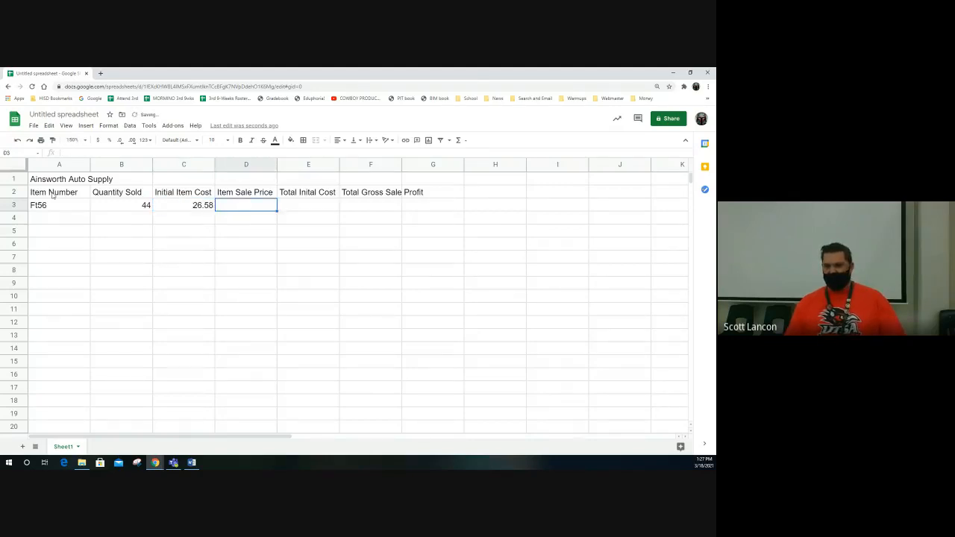
{"action": "type", "text": "32."}
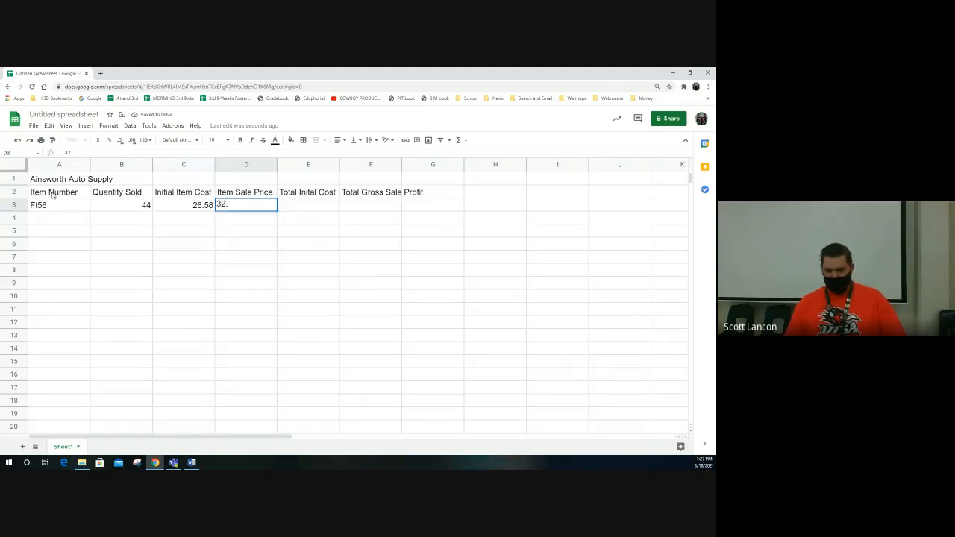
{"action": "type", "text": "75"}
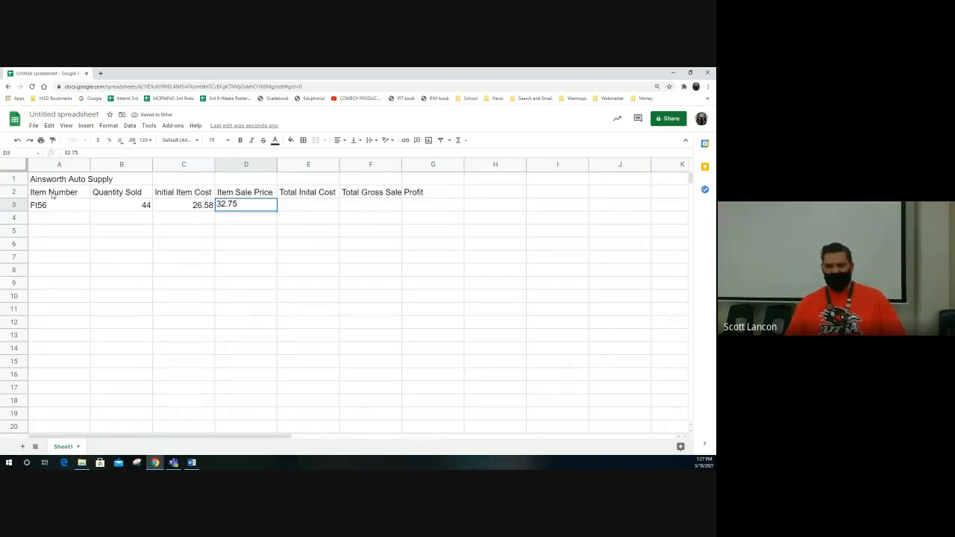
{"action": "key", "text": "Tab"}
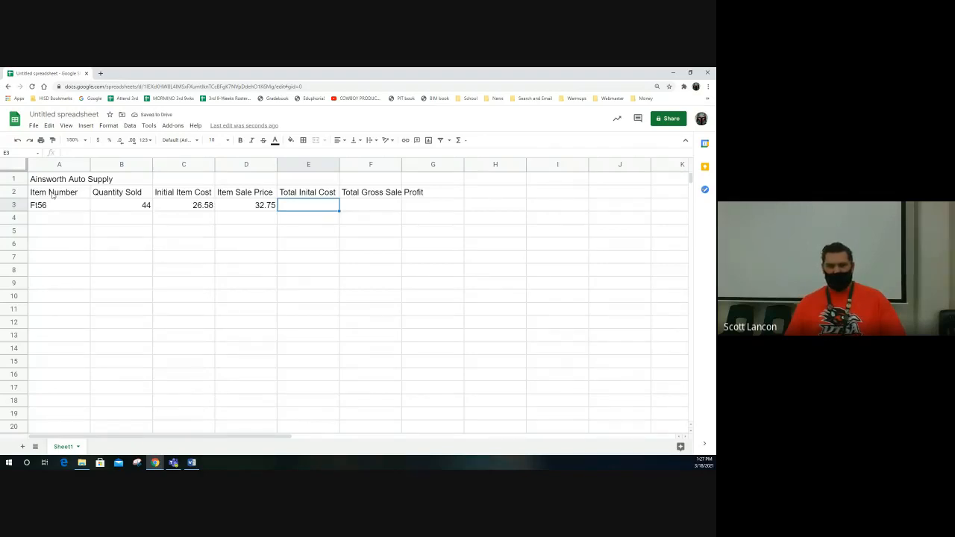
{"action": "key", "text": "Return"}
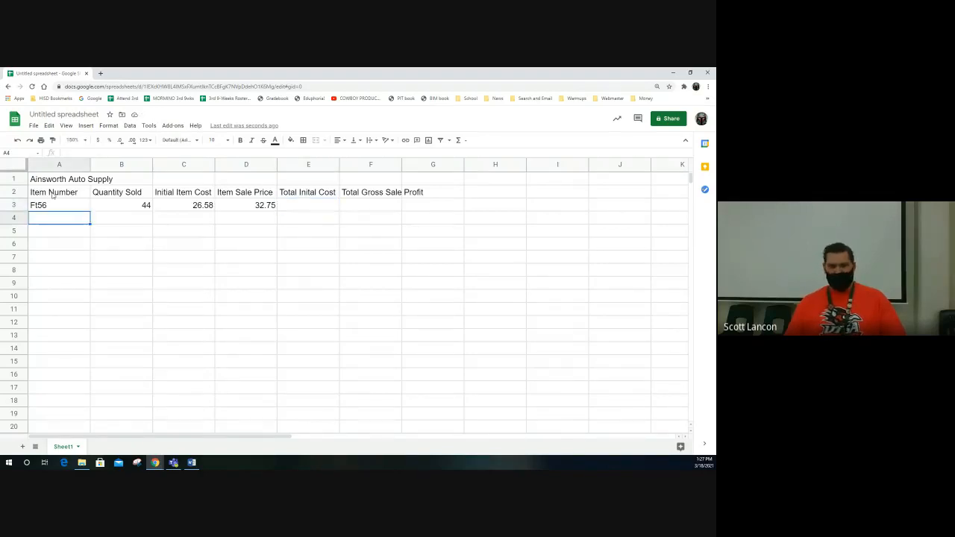
Correct the item number in A3 to FT56.
{"action": "key", "text": "Up"}
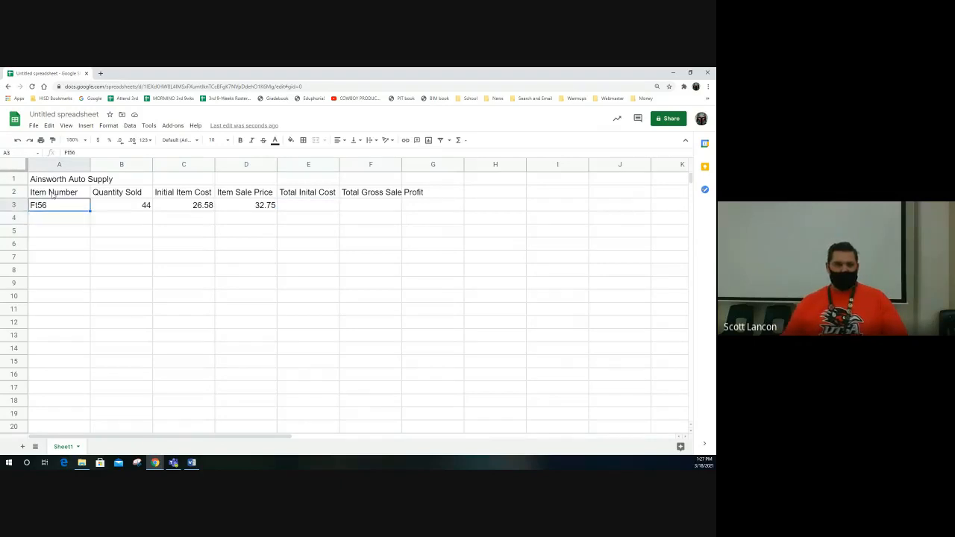
{"action": "left_click", "coordinate": [69, 153]}
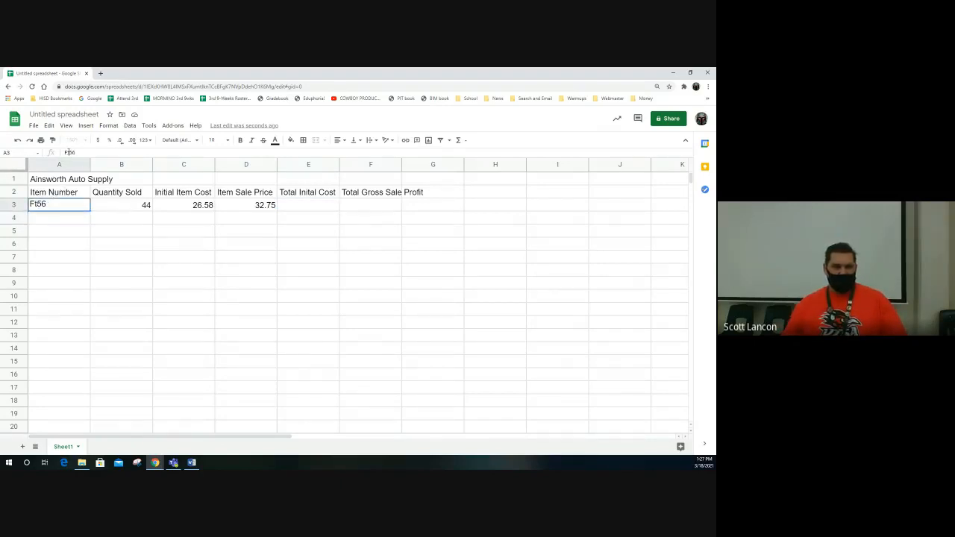
{"action": "key", "text": "BackSpace"}
{"action": "type", "text": "T"}
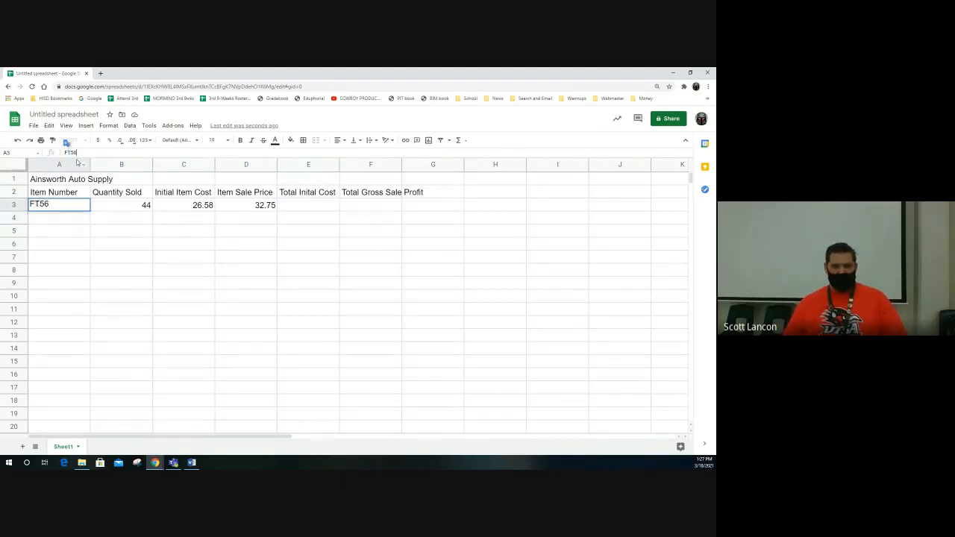
{"action": "key", "text": "Return"}
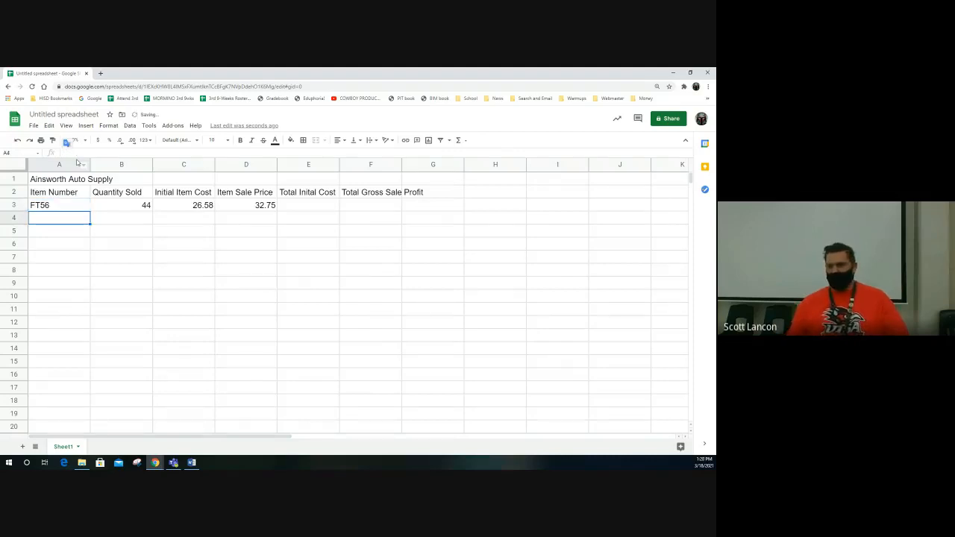
Enter the item number FY78 in A4.
{"action": "type", "text": "FY"}
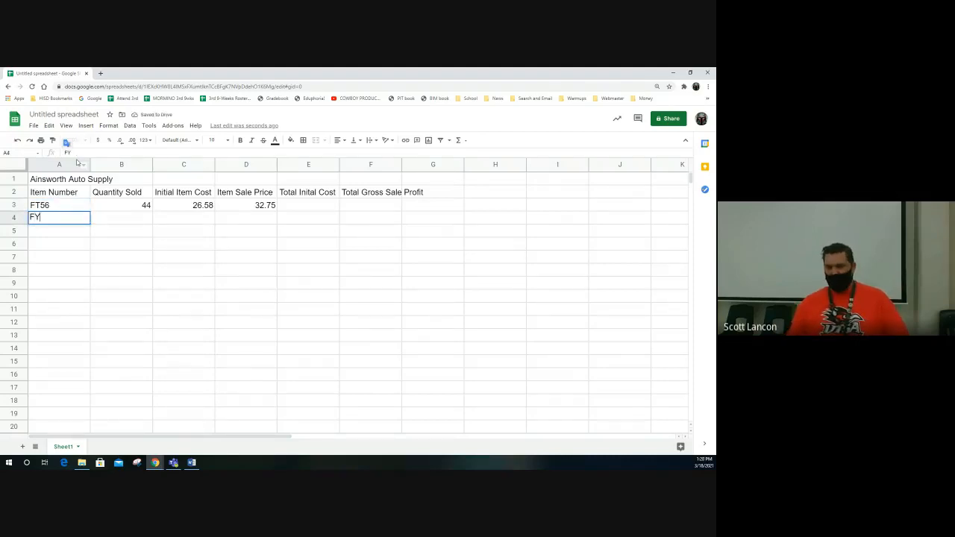
{"action": "key", "text": "Tab"}
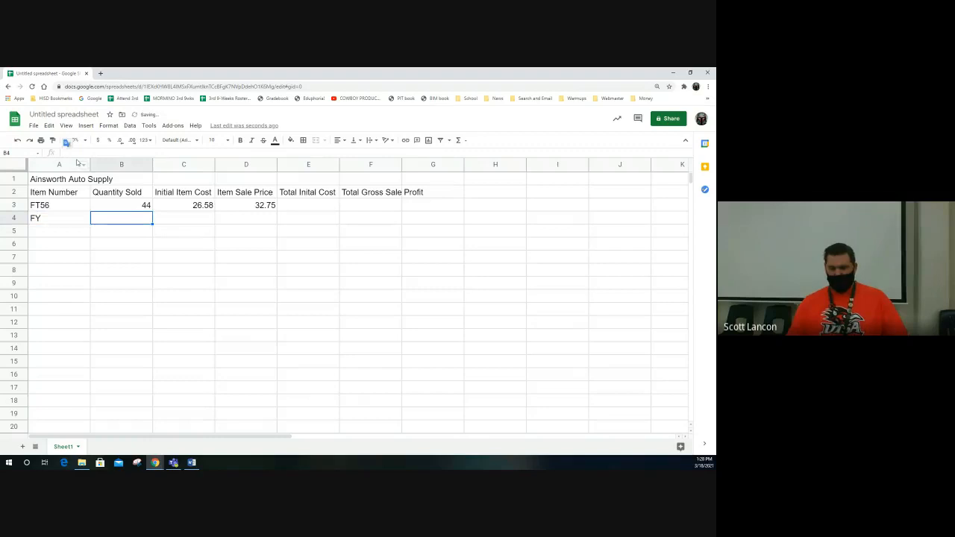
{"action": "key", "text": "Left"}
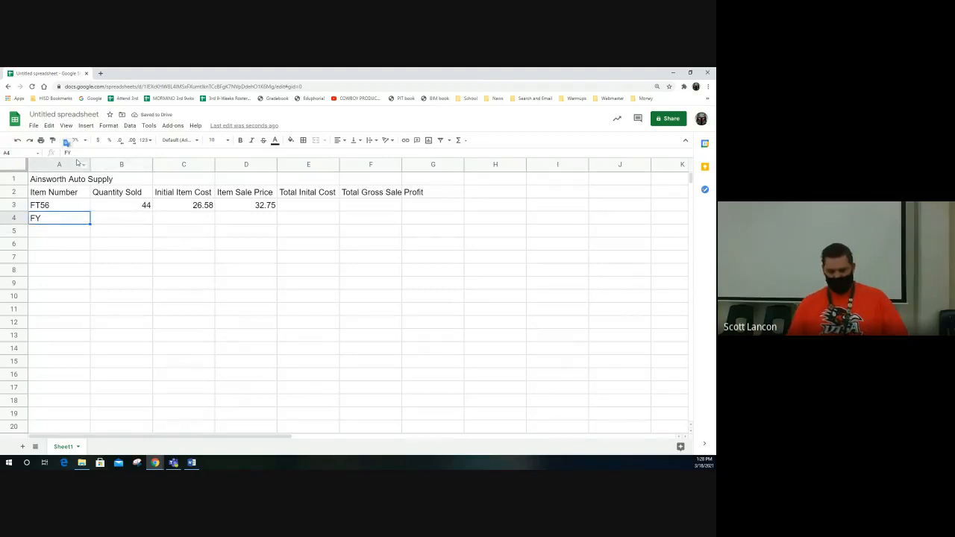
{"action": "key", "text": "Return"}
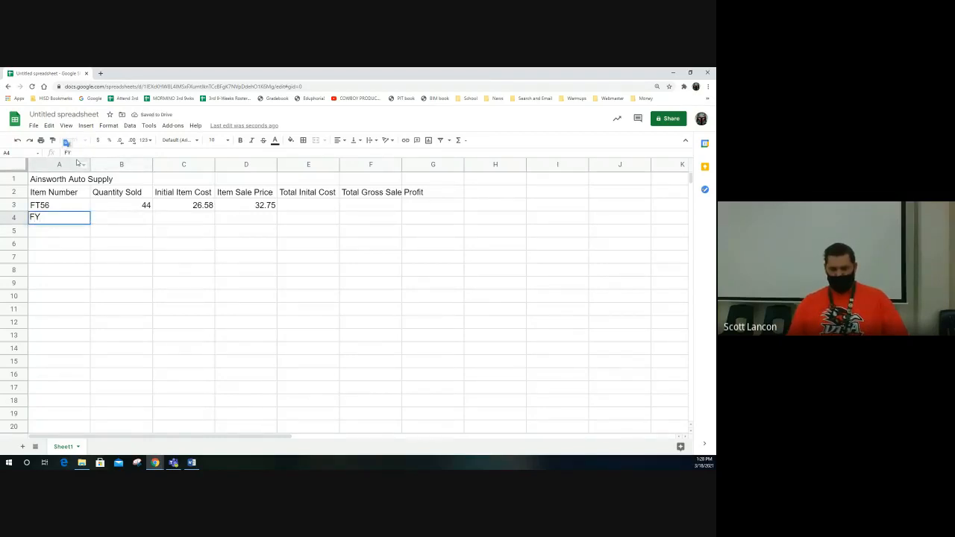
{"action": "type", "text": "78"}
{"action": "key", "text": "Tab"}
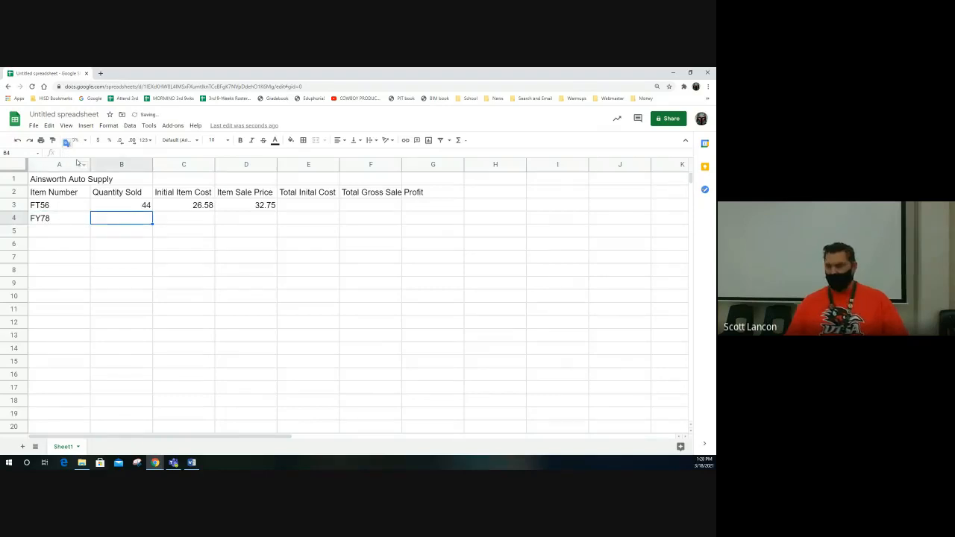
Fill in row 4 with a quantity sold of 62 and an initial item cost of 14.59.
{"action": "type", "text": "62"}
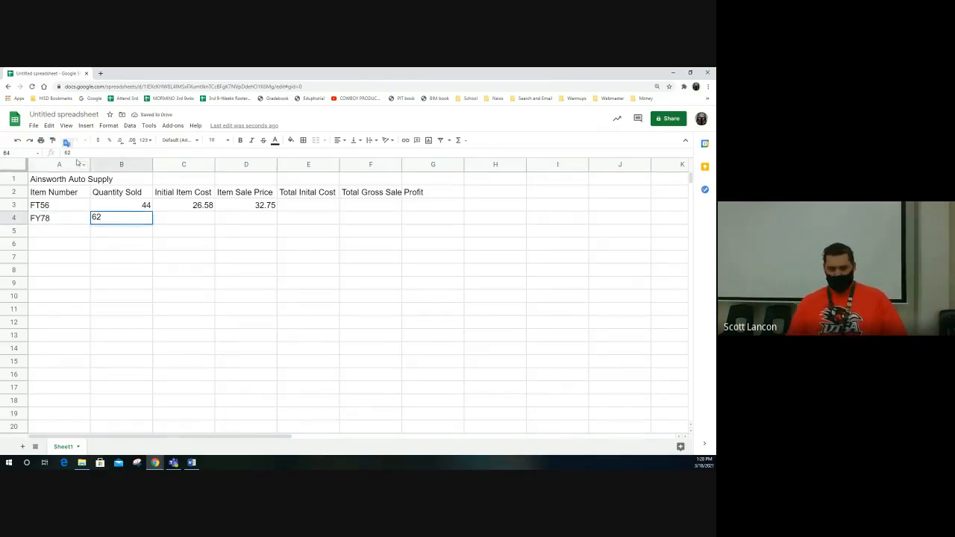
{"action": "type", "text": " 14/59"}
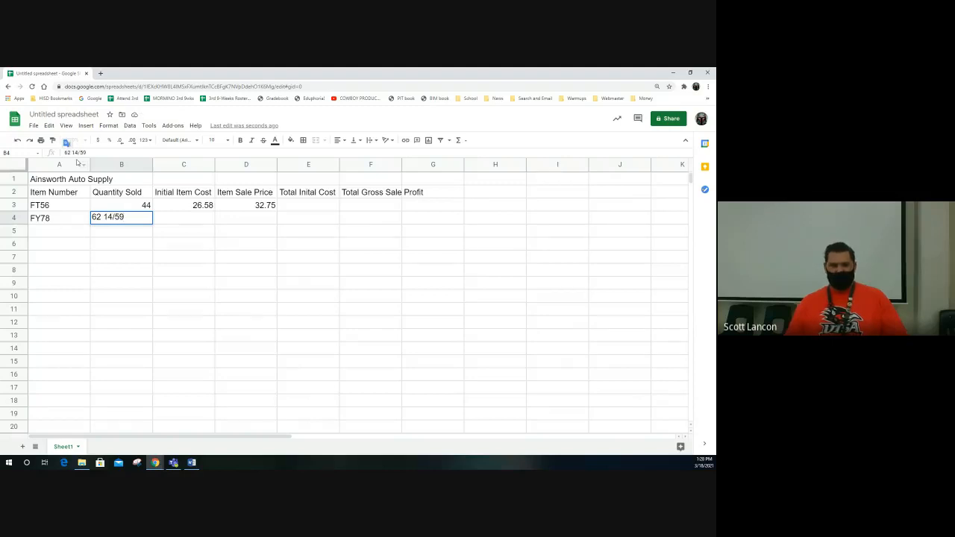
{"action": "key", "text": "BackSpace"}
{"action": "key", "text": "BackSpace"}
{"action": "key", "text": "BackSpace"}
{"action": "key", "text": "BackSpace"}
{"action": "key", "text": "BackSpace"}
{"action": "key", "text": "BackSpace"}
{"action": "key", "text": "Tab"}
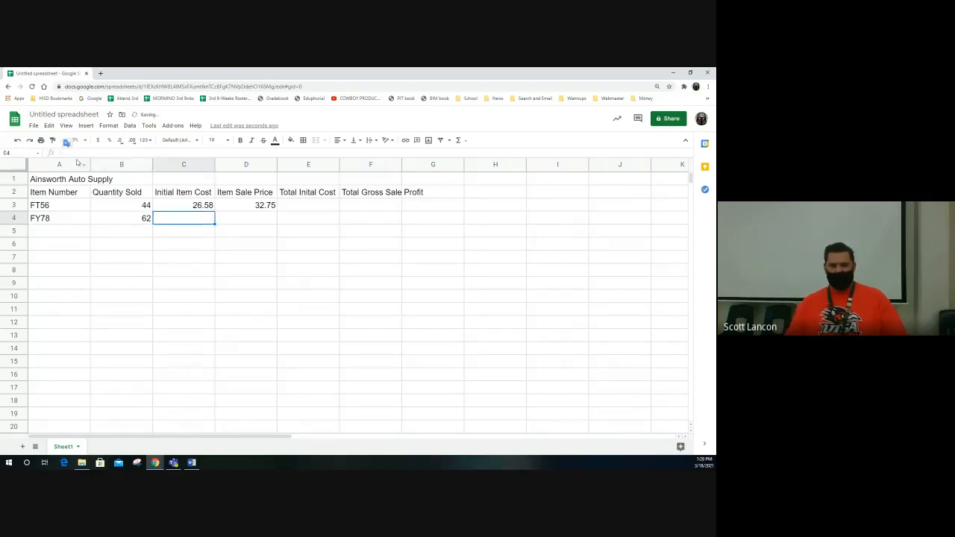
{"action": "type", "text": "14.59"}
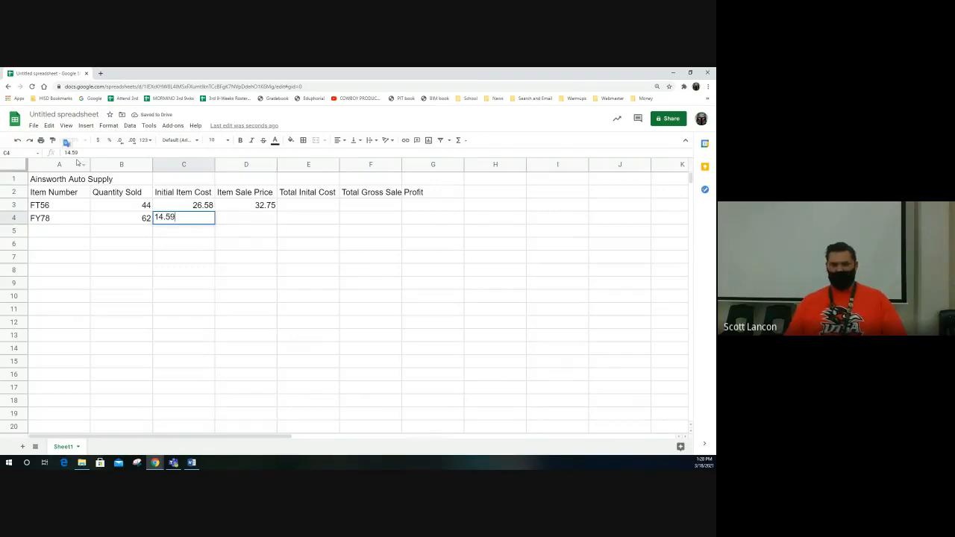
{"action": "key", "text": "Tab"}
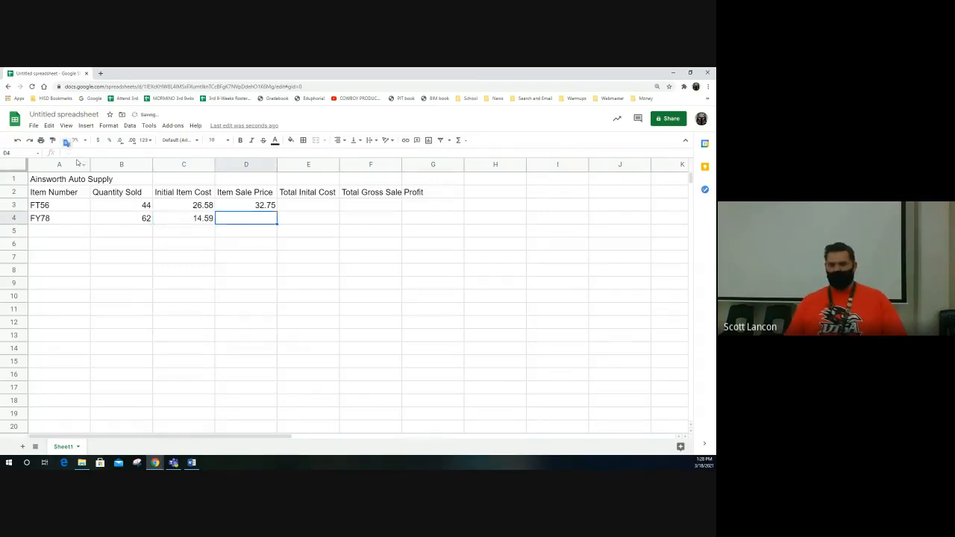
Arrange the spreadsheet window and the Word document with the Excel Charts Exercise side by side on the screen.
{"action": "left_click", "coordinate": [690, 72]}
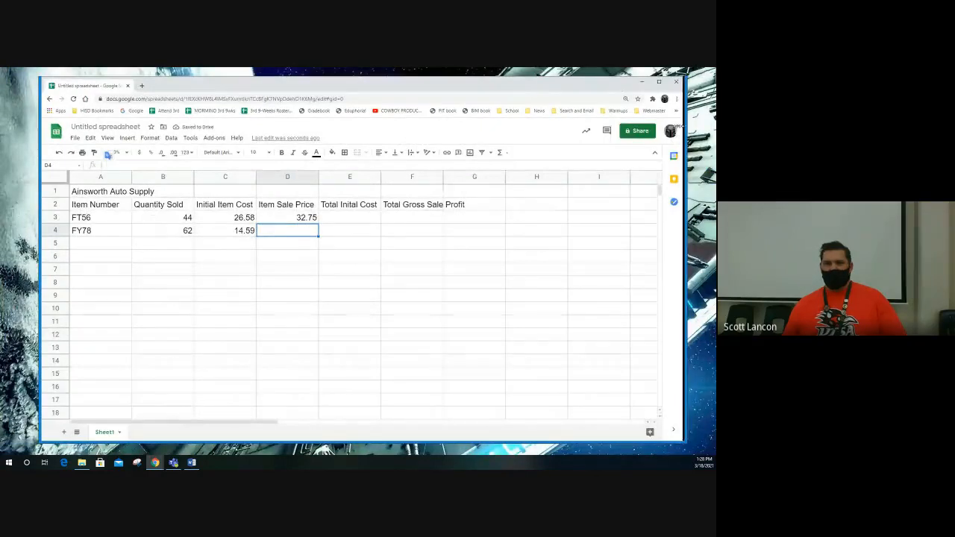
{"action": "left_click_drag", "start_coordinate": [685, 129], "coordinate": [499, 129]}
{"action": "left_click_drag", "start_coordinate": [367, 83], "coordinate": [327, 82]}
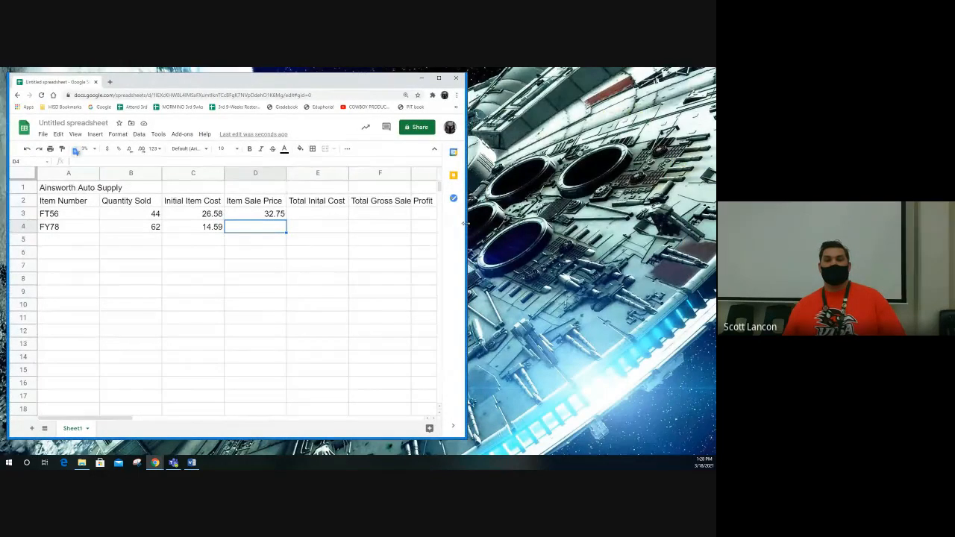
{"action": "left_click_drag", "start_coordinate": [464, 222], "coordinate": [405, 222]}
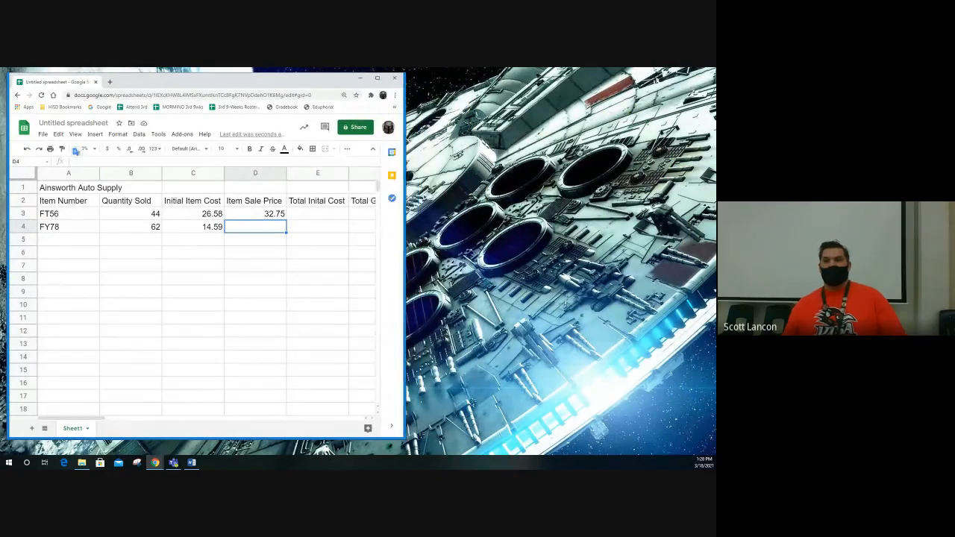
{"action": "left_click_drag", "start_coordinate": [716, 99], "coordinate": [497, 88]}
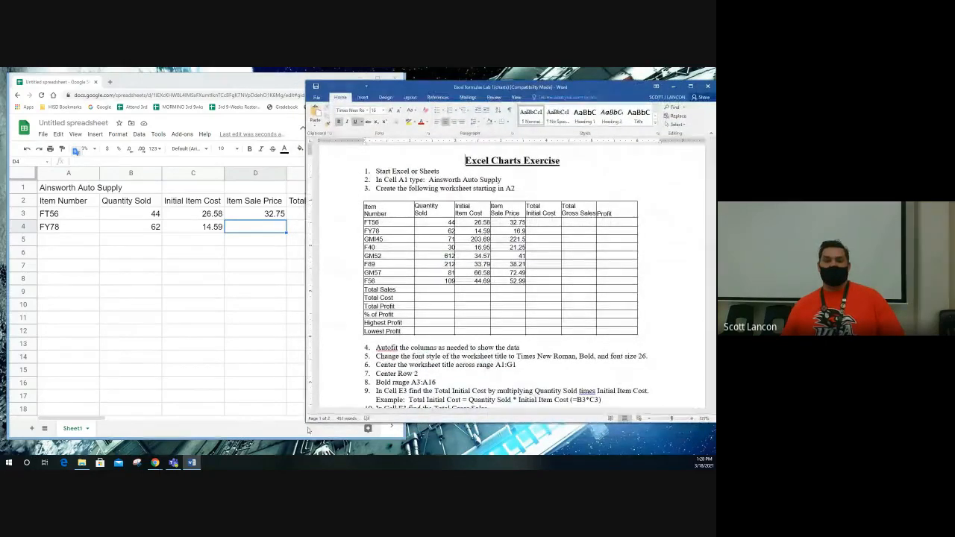
{"action": "left_click_drag", "start_coordinate": [311, 422], "coordinate": [398, 436]}
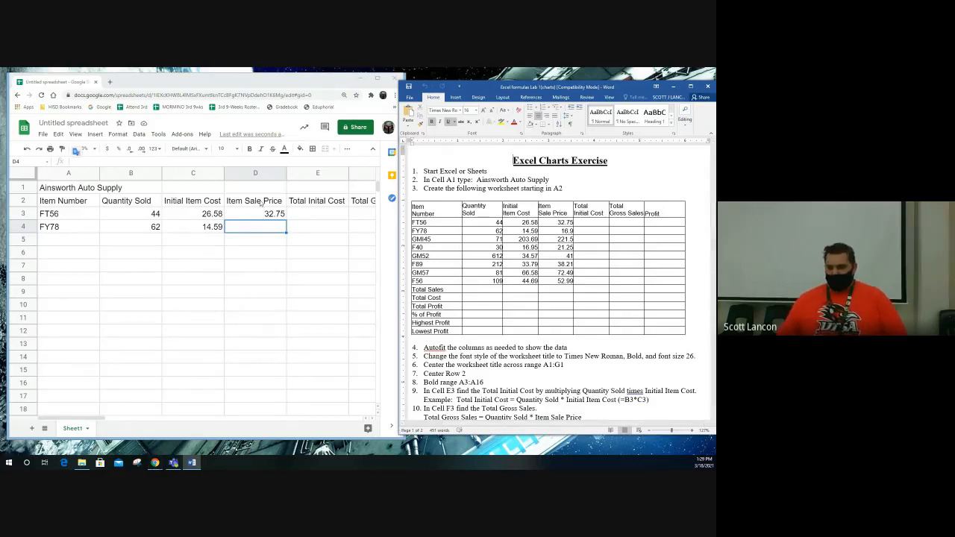
{"action": "type", "text": "16.9"}
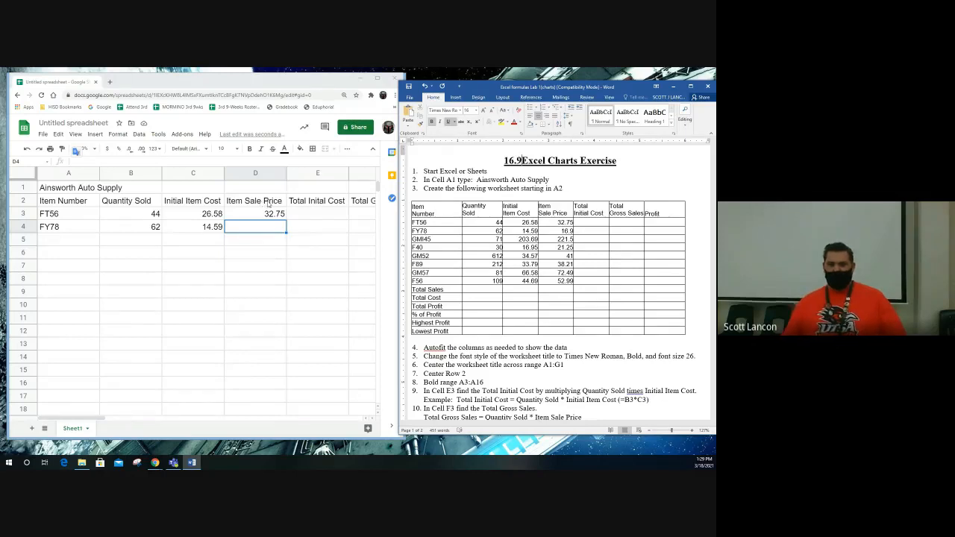
{"action": "key", "text": "BackSpace"}
{"action": "key", "text": "BackSpace"}
{"action": "key", "text": "BackSpace"}
{"action": "key", "text": "BackSpace"}
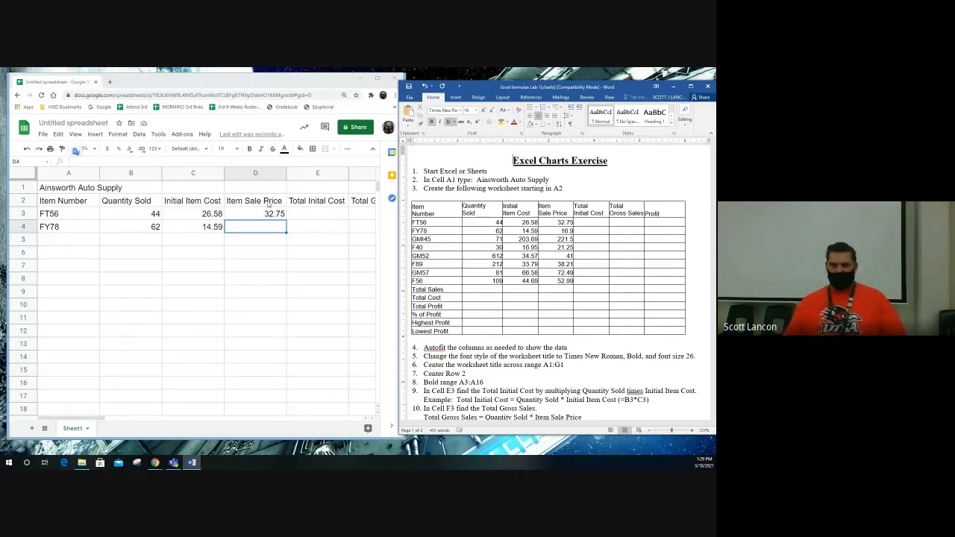
Enter the item sale price 16.9 for item FY78 in D4.
{"action": "left_click", "coordinate": [259, 227]}
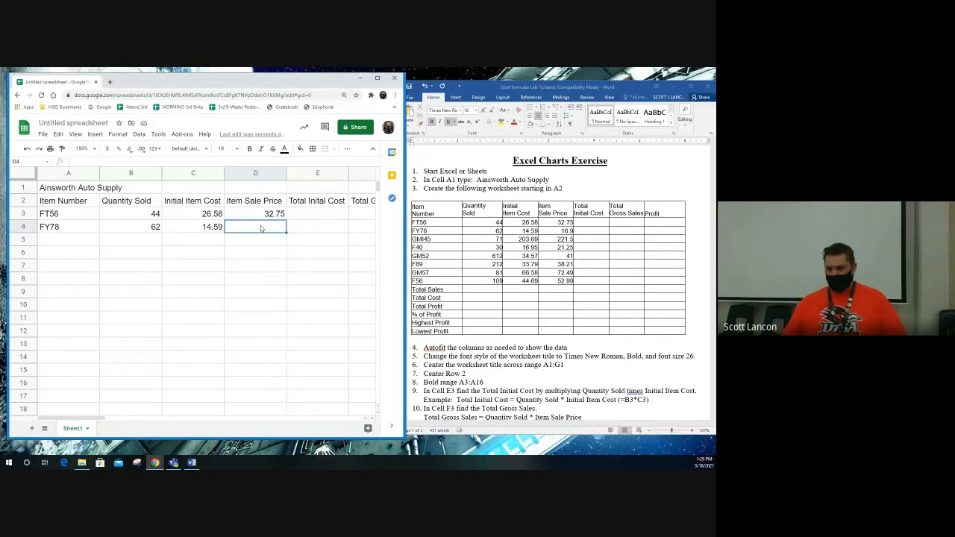
{"action": "type", "text": "16.9"}
{"action": "key", "text": "Return"}
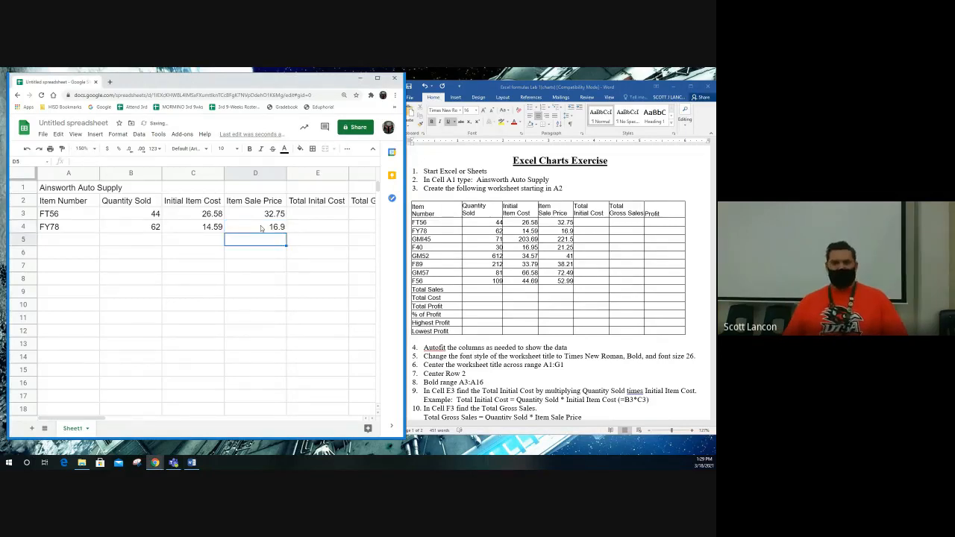
Start the next item record in row 5 with item number GM145.
{"action": "key", "text": "Left"}
{"action": "key", "text": "Left"}
{"action": "key", "text": "Left"}
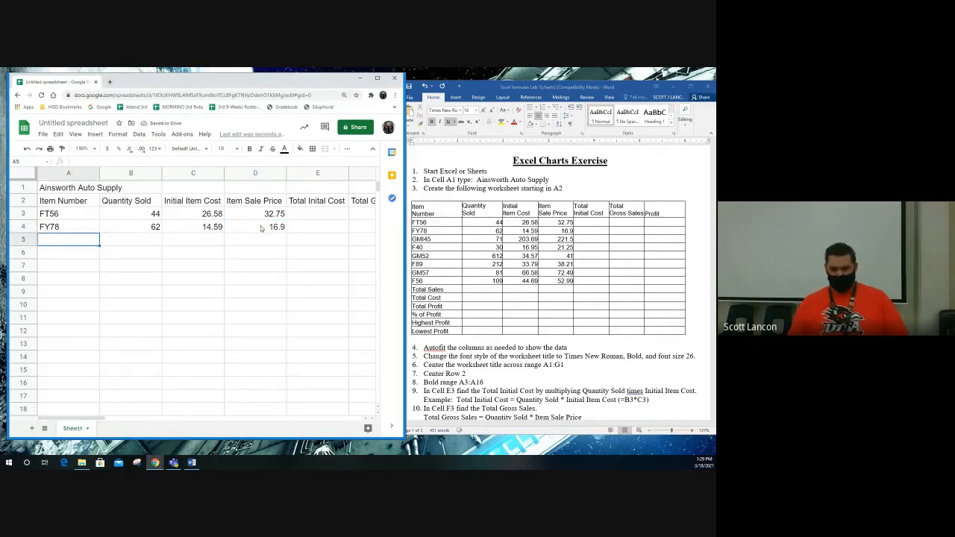
{"action": "type", "text": "g"}
{"action": "key", "text": "BackSpace"}
{"action": "type", "text": "GMN"}
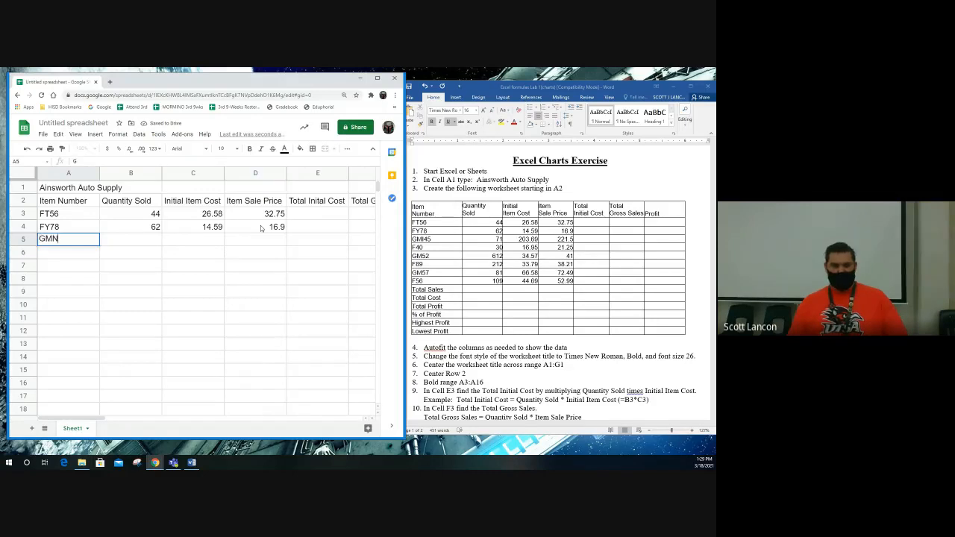
{"action": "key", "text": "BackSpace"}
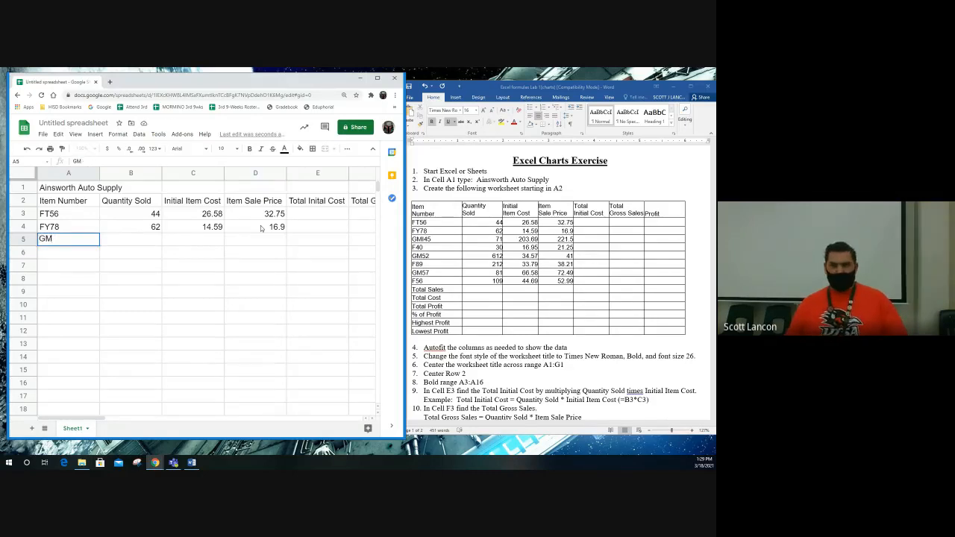
{"action": "type", "text": "46"}
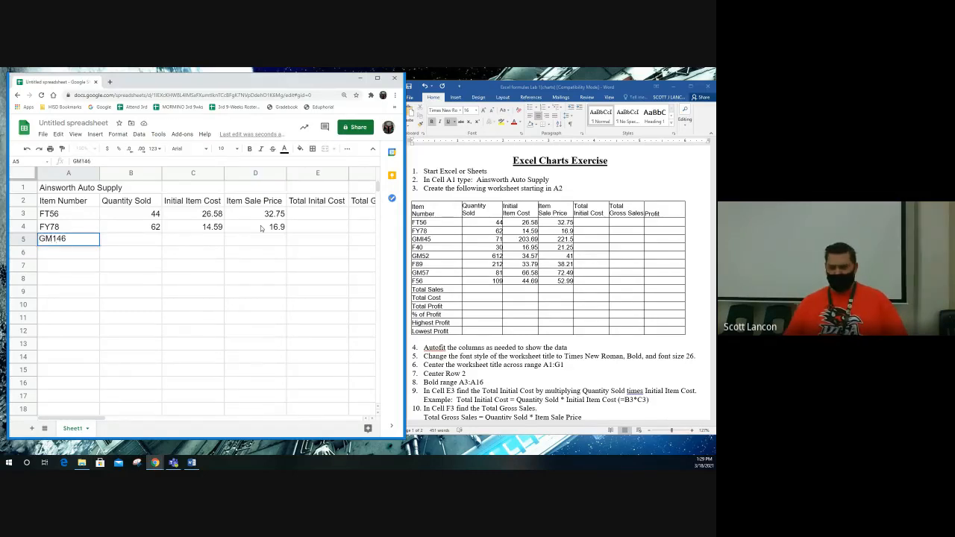
{"action": "key", "text": "BackSpace"}
{"action": "type", "text": "5"}
{"action": "key", "text": "Tab"}
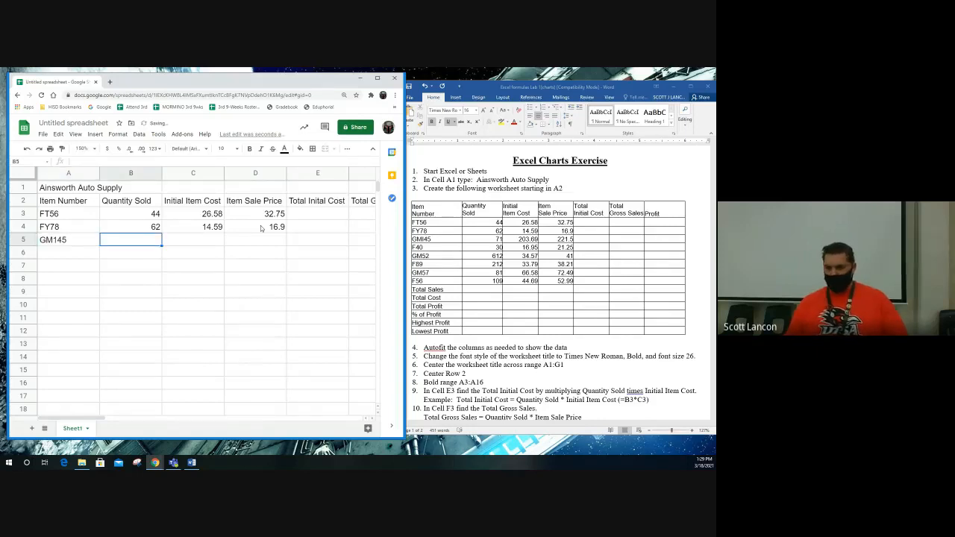
Fill in row 5 with quantity sold 71, initial item cost 203.69 and item sale price 221.5.
{"action": "type", "text": "71"}
{"action": "key", "text": "Tab"}
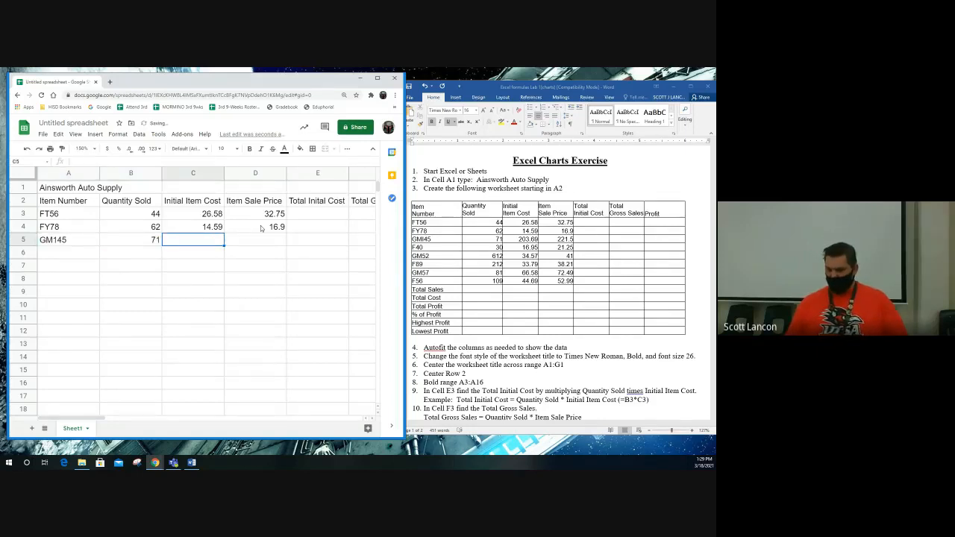
{"action": "type", "text": "203."}
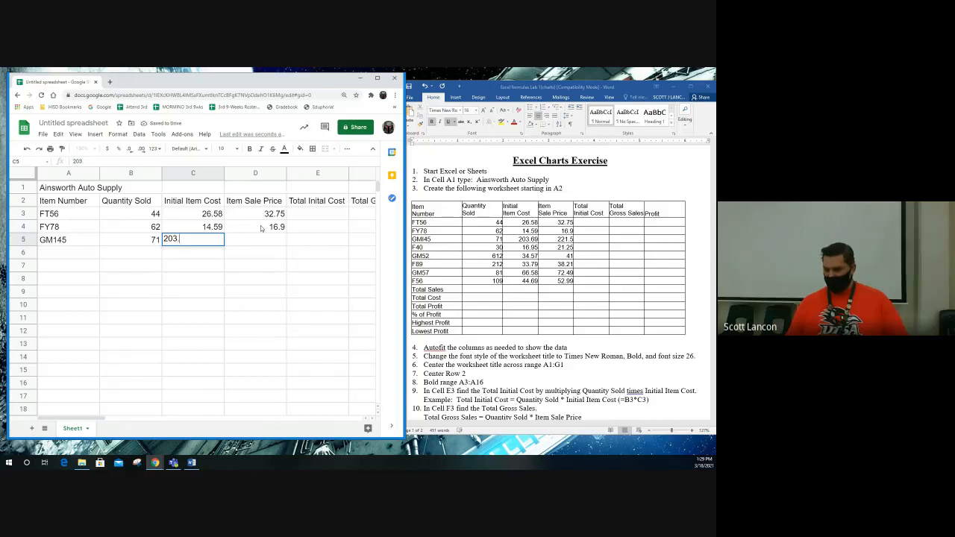
{"action": "type", "text": "69"}
{"action": "key", "text": "Tab"}
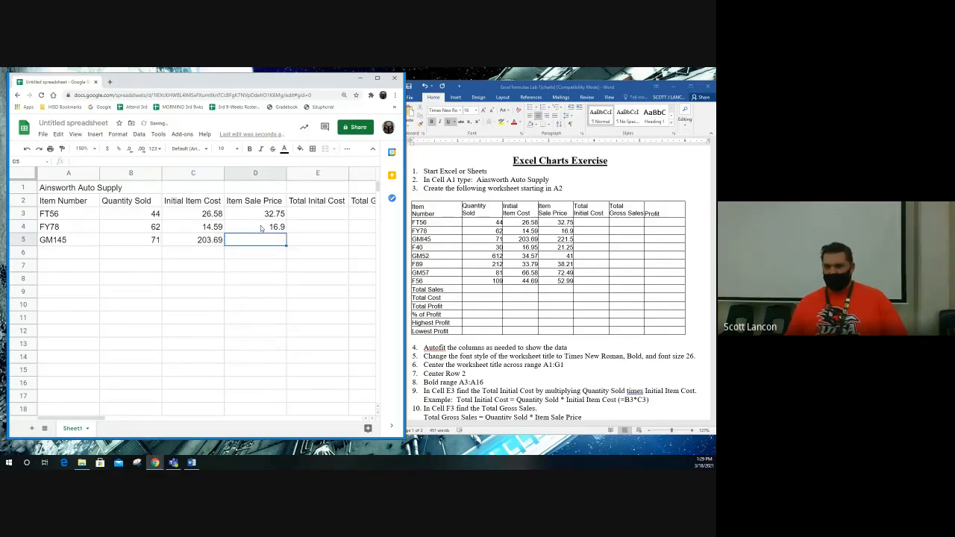
{"action": "type", "text": "221."}
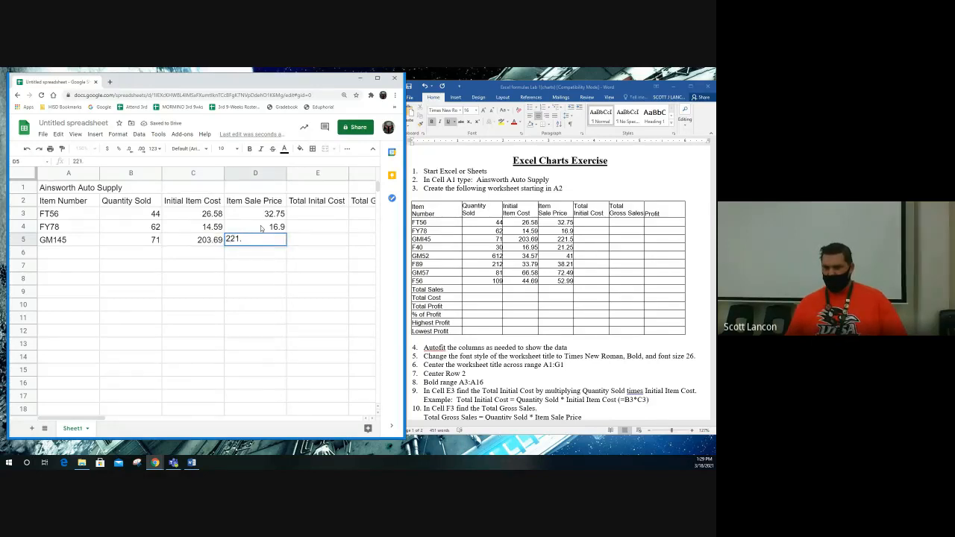
{"action": "type", "text": "5"}
{"action": "key", "text": "Return"}
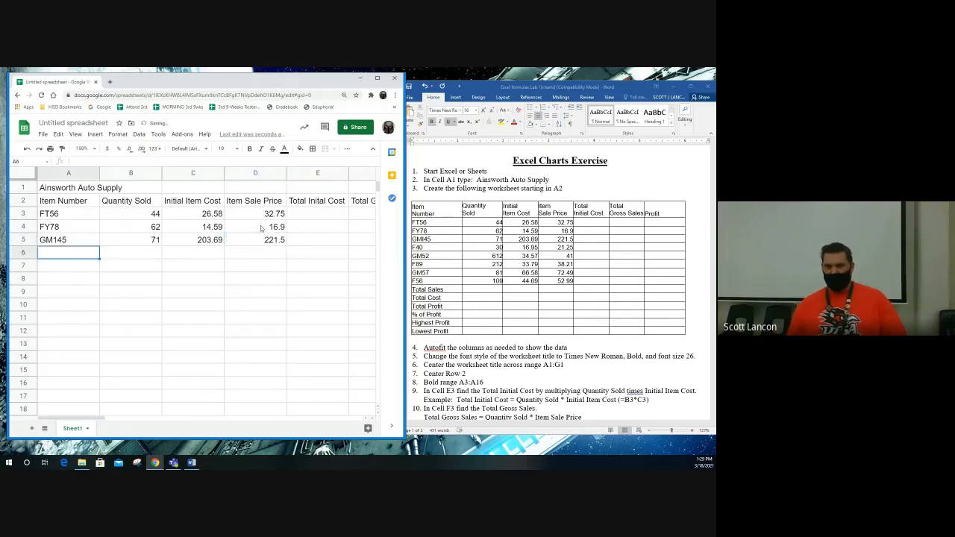
Fill in row 6 with item number F40, quantity sold 30, initial item cost 16.95 and item sale price 21.25.
{"action": "type", "text": "F40"}
{"action": "key", "text": "Tab"}
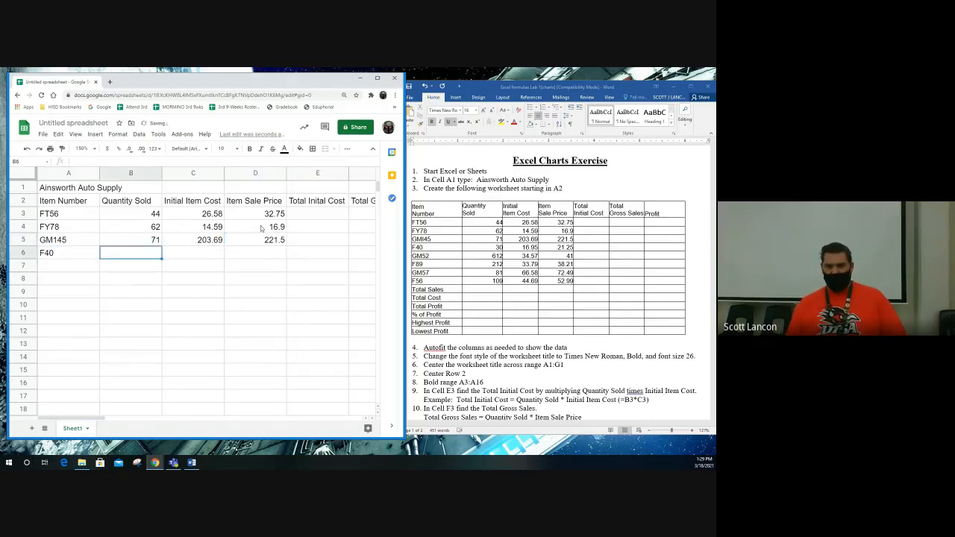
{"action": "type", "text": "30"}
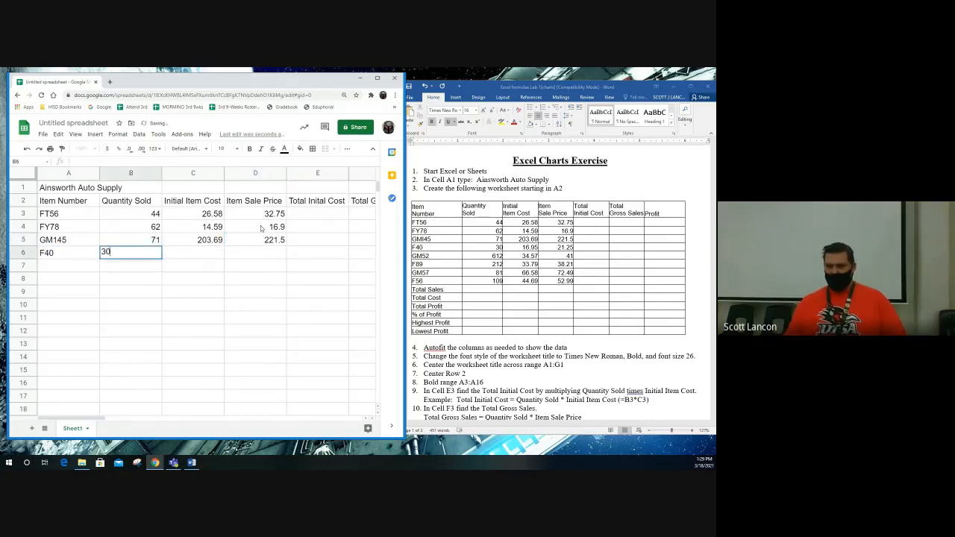
{"action": "key", "text": "Tab"}
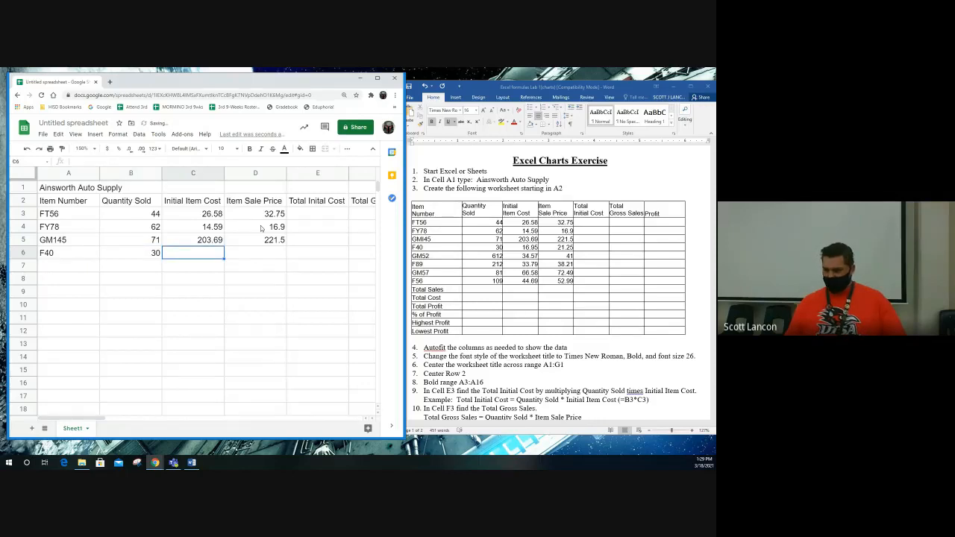
{"action": "type", "text": "16.95"}
{"action": "key", "text": "Tab"}
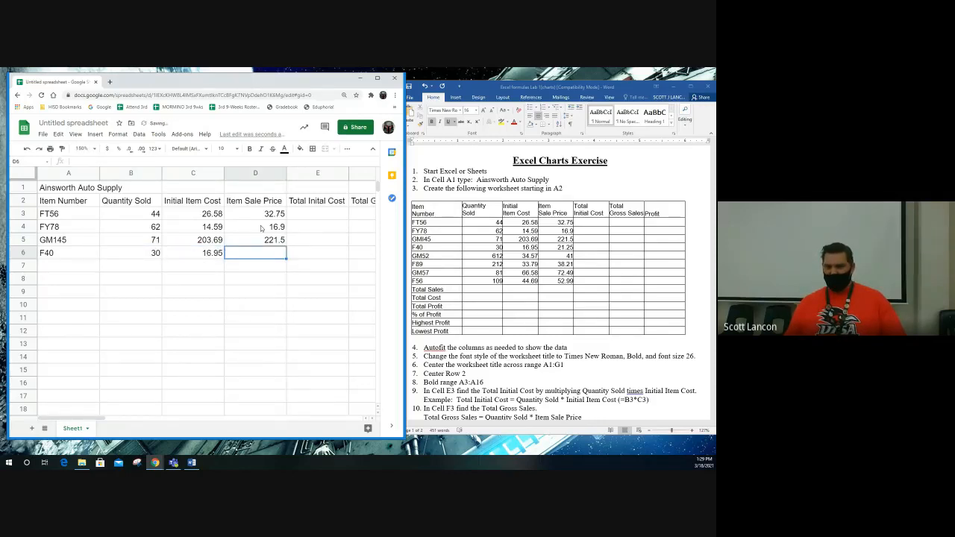
{"action": "type", "text": "21.25"}
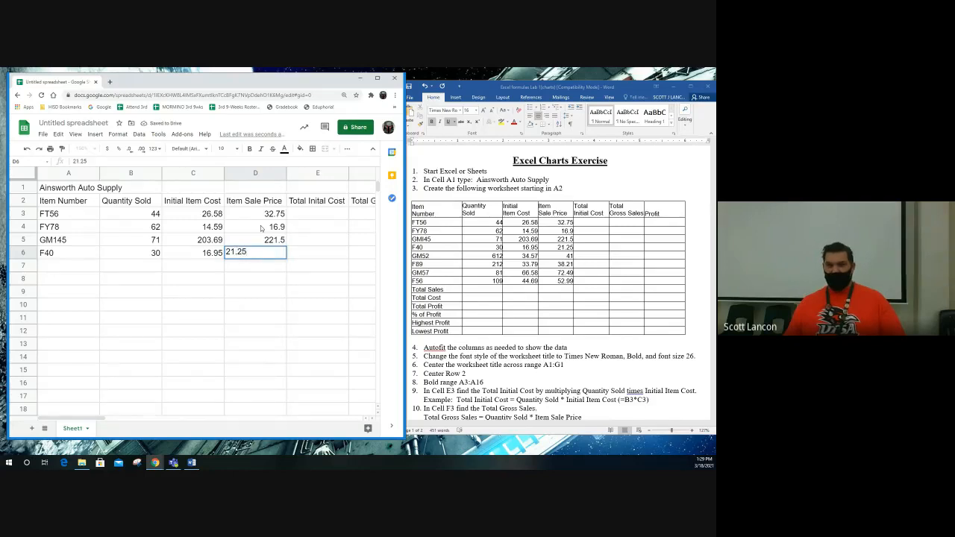
{"action": "key", "text": "Return"}
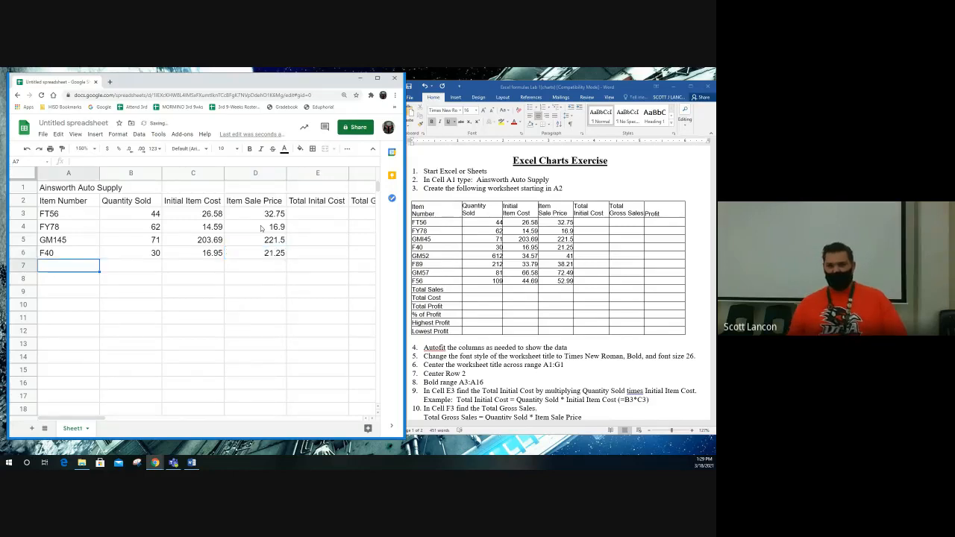
Fill in row 7 with item number GM52, quantity sold 612, initial item cost 34.57 and item sale price 41.
{"action": "type", "text": "GM52"}
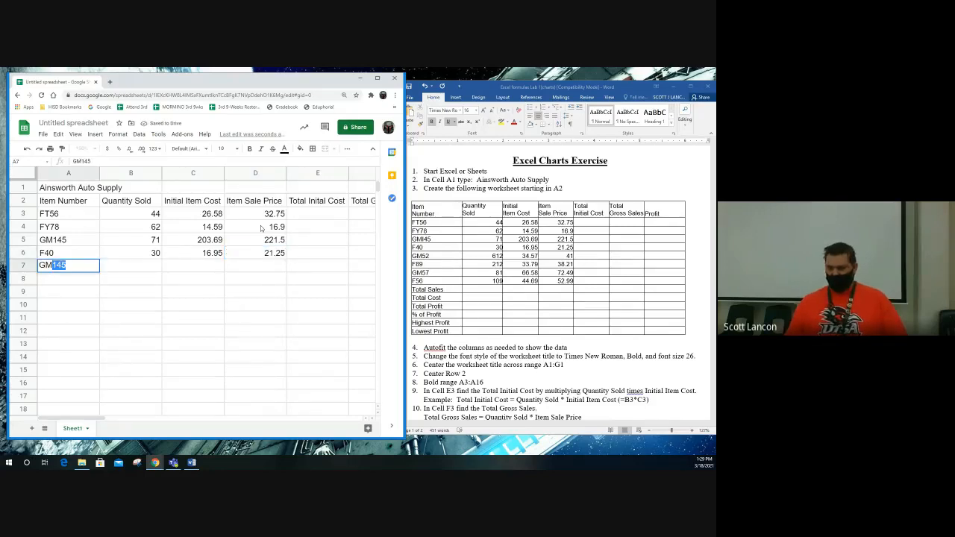
{"action": "key", "text": "Tab"}
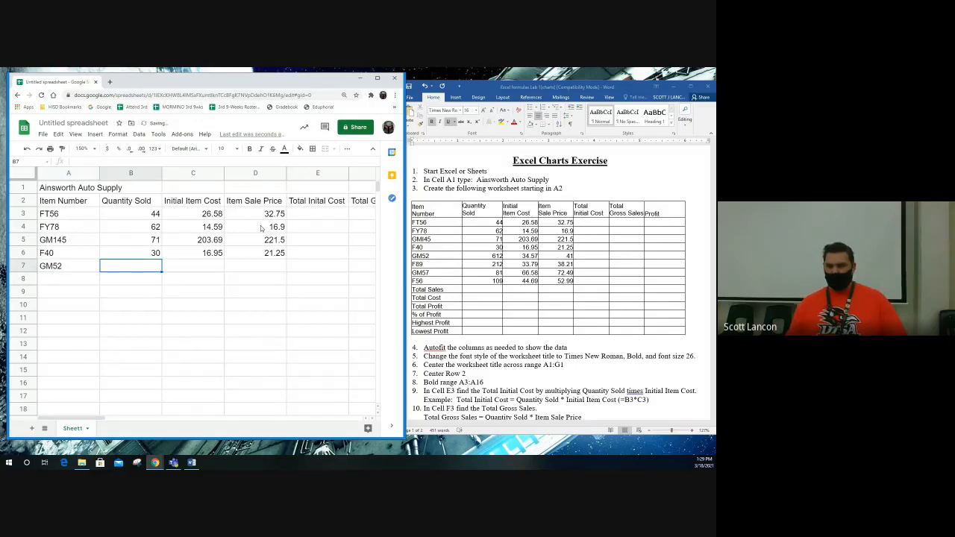
{"action": "type", "text": "612"}
{"action": "key", "text": "Tab"}
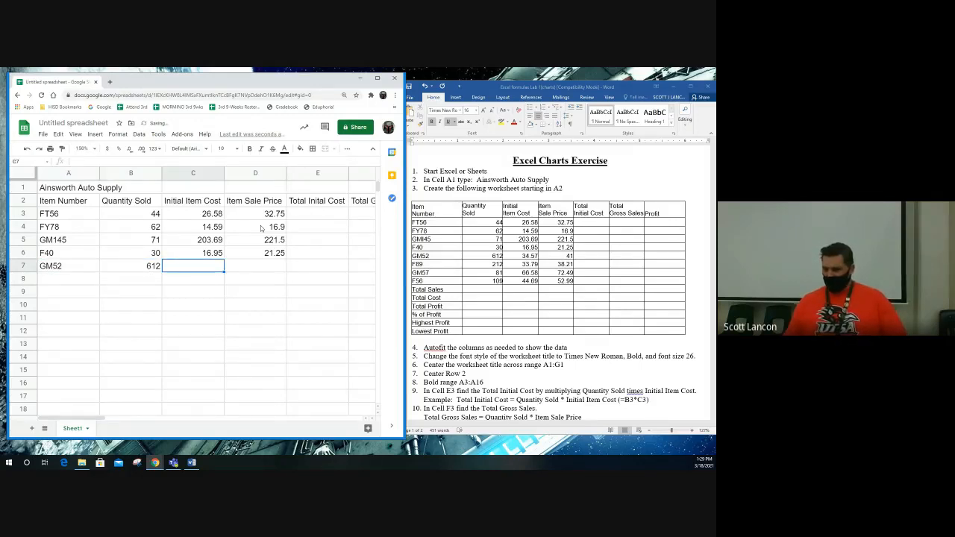
{"action": "type", "text": "34.57"}
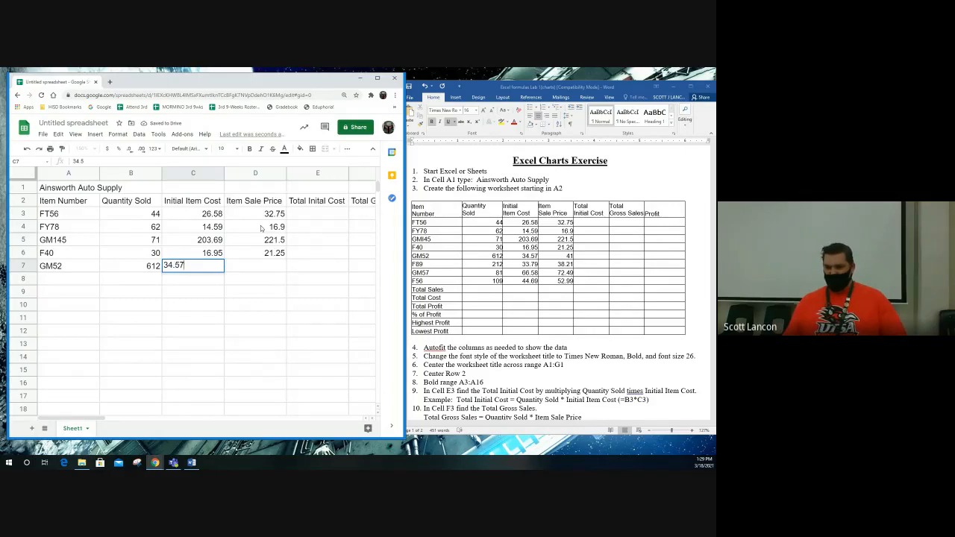
{"action": "key", "text": "Tab"}
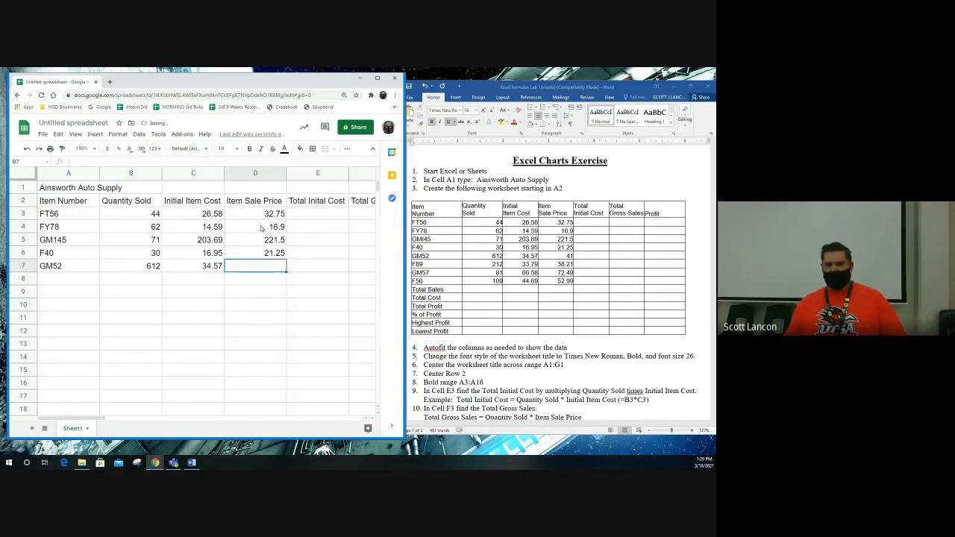
{"action": "type", "text": "41"}
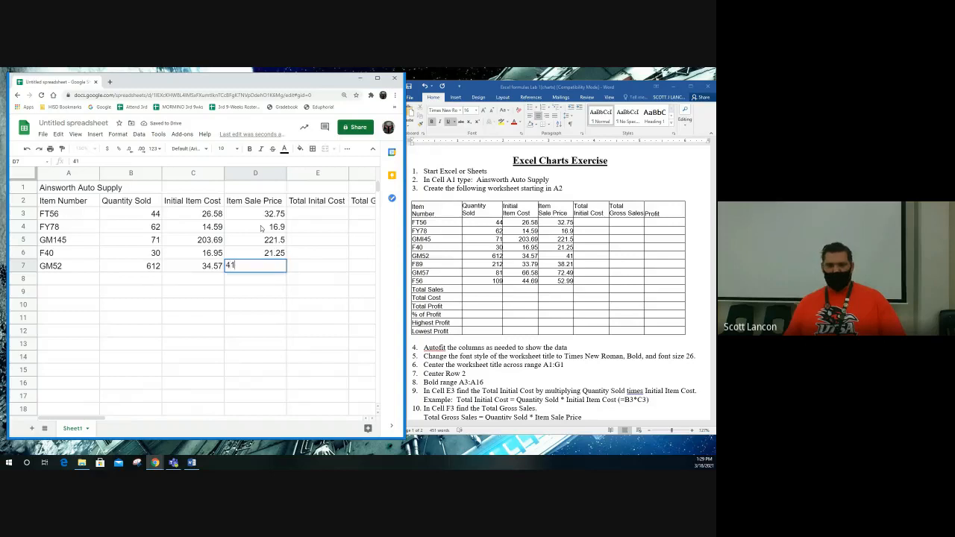
{"action": "key", "text": "Return"}
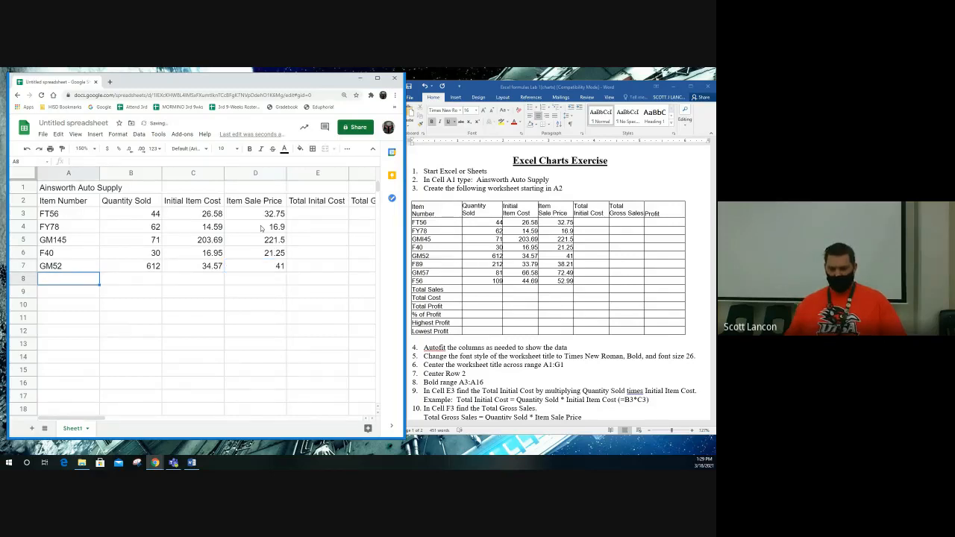
Fill in row 8 with item number F89, quantity sold 212, initial item cost 33.79 and item sale price 38.21.
{"action": "type", "text": "F89"}
{"action": "key", "text": "Tab"}
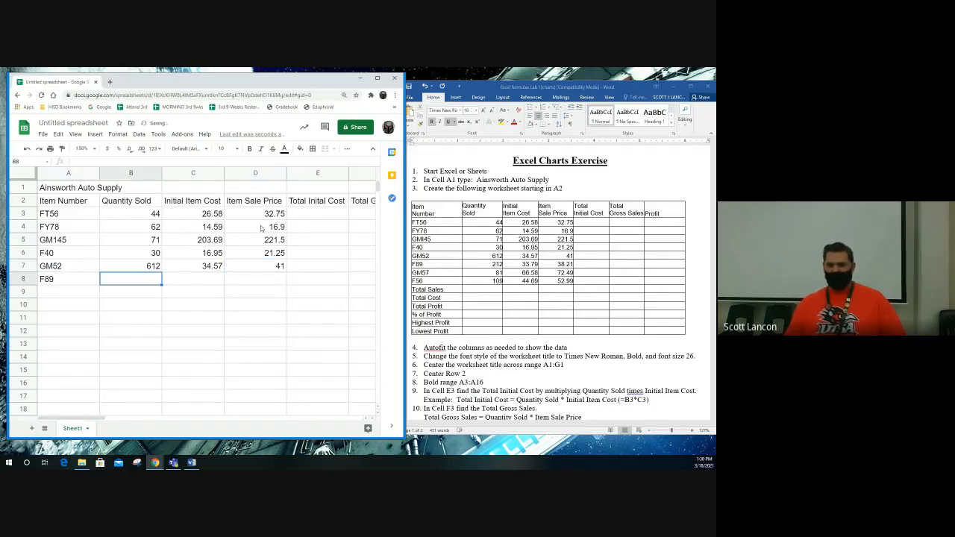
{"action": "type", "text": "212"}
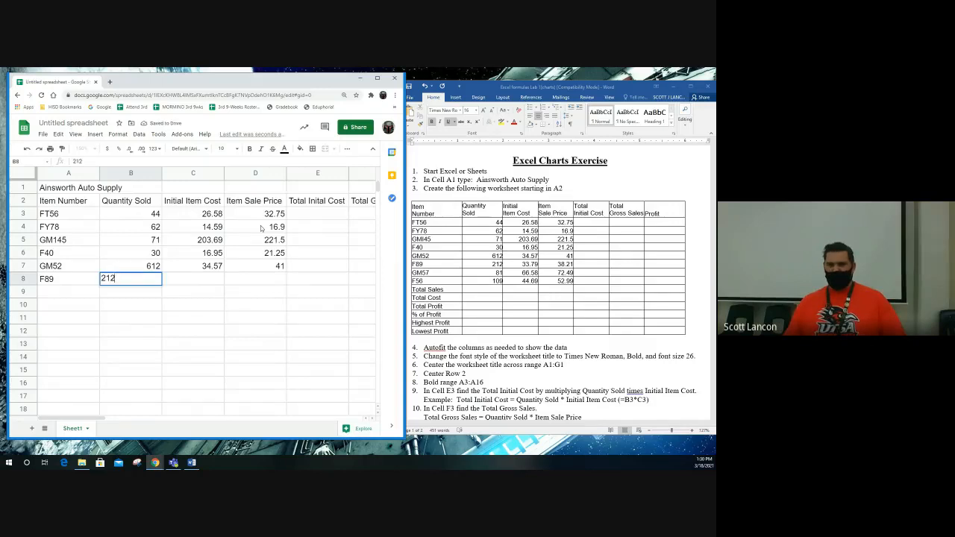
{"action": "key", "text": "Tab"}
{"action": "type", "text": "33"}
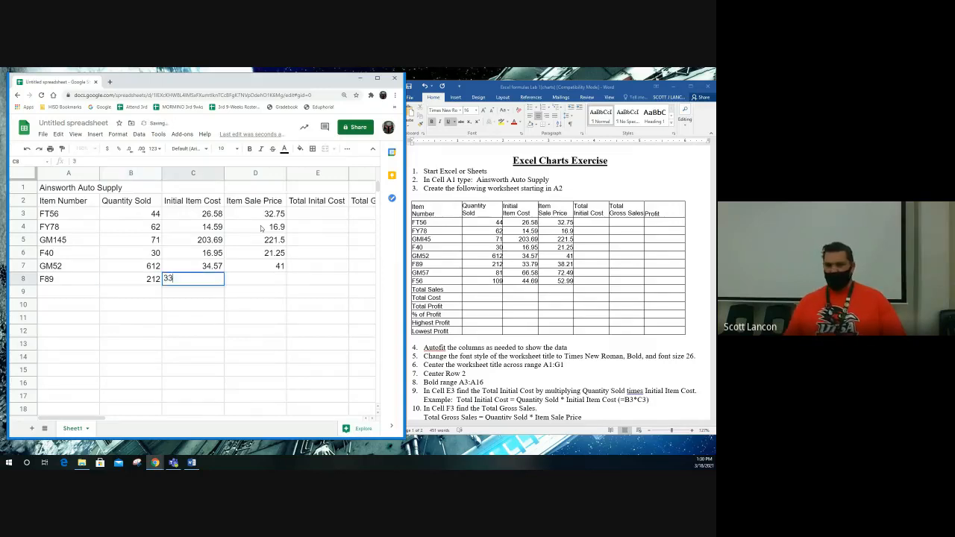
{"action": "type", "text": ".79"}
{"action": "key", "text": "Tab"}
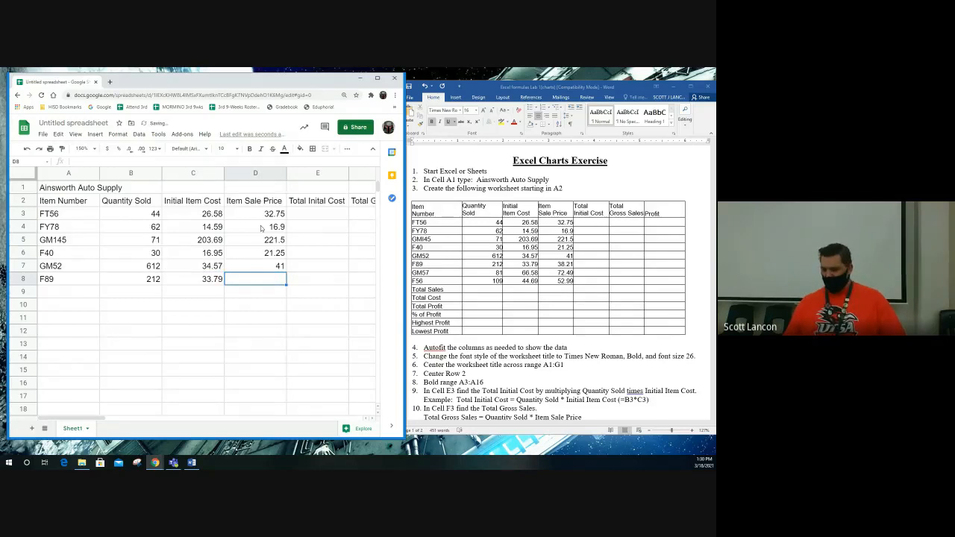
{"action": "type", "text": "38.21"}
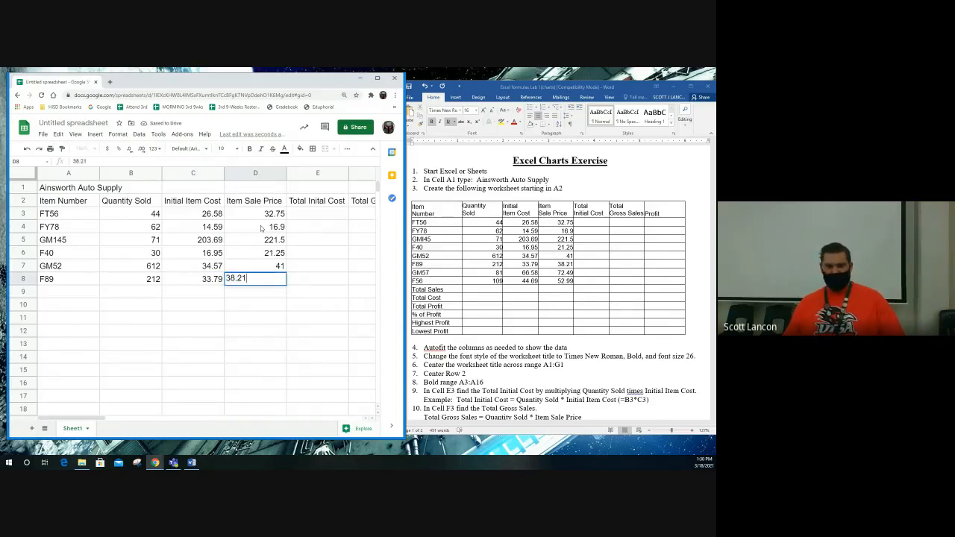
{"action": "key", "text": "Return"}
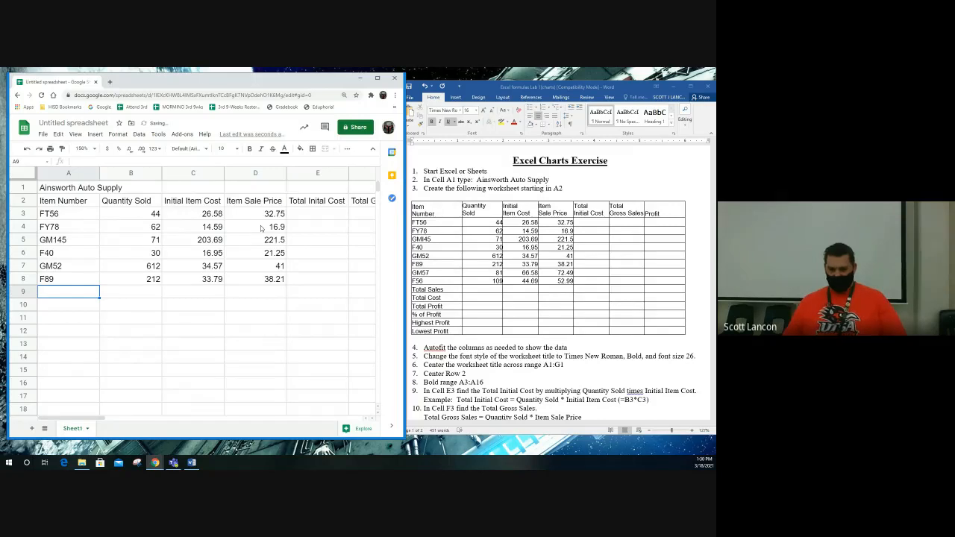
Fill in row 9 with item number GM57, quantity sold 81, initial item cost 66.58 and item sale price 72.49.
{"action": "type", "text": "GM"}
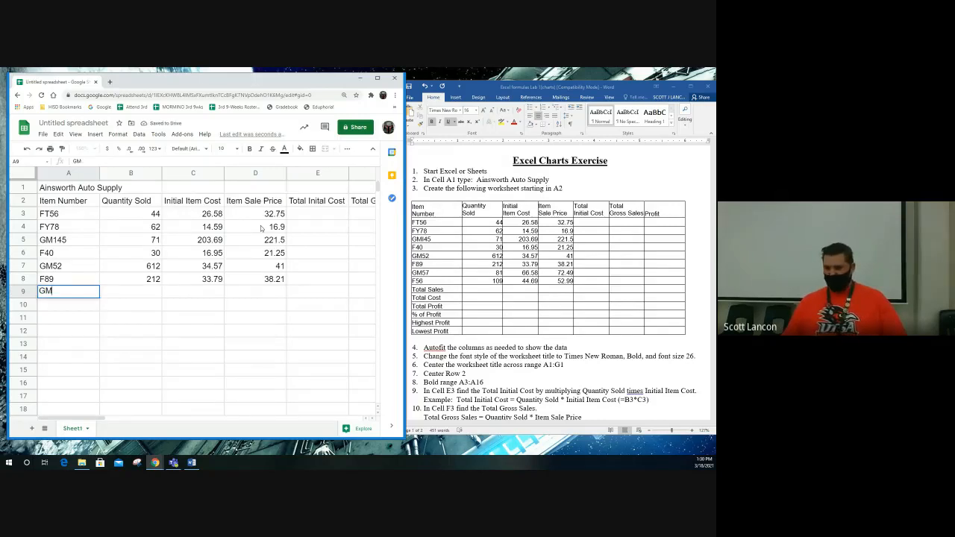
{"action": "type", "text": "57"}
{"action": "key", "text": "Tab"}
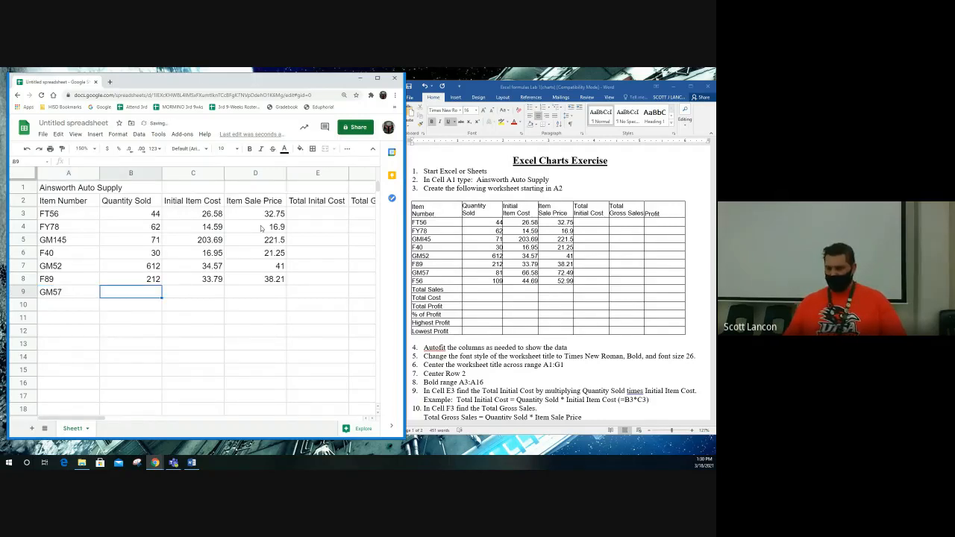
{"action": "type", "text": "81"}
{"action": "key", "text": "Tab"}
{"action": "type", "text": "66"}
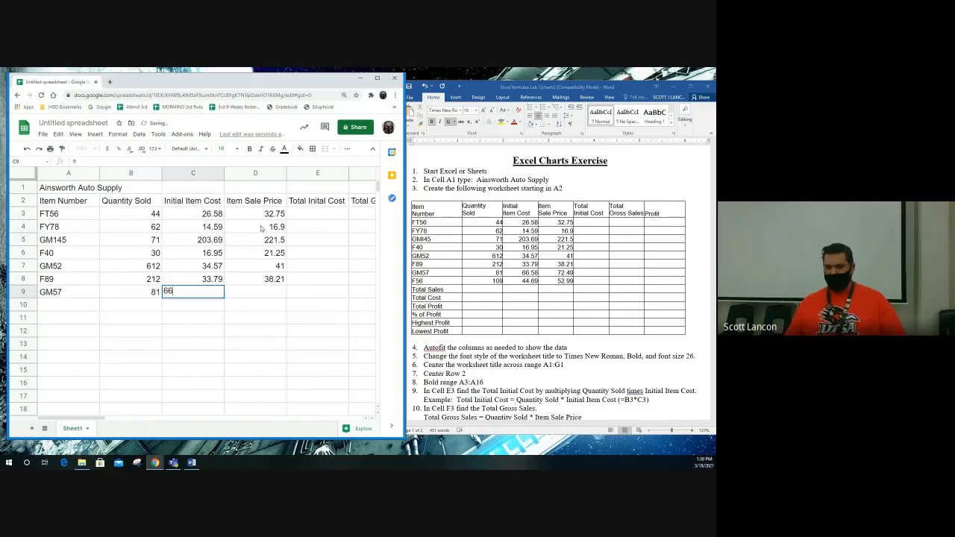
{"action": "type", "text": ".58"}
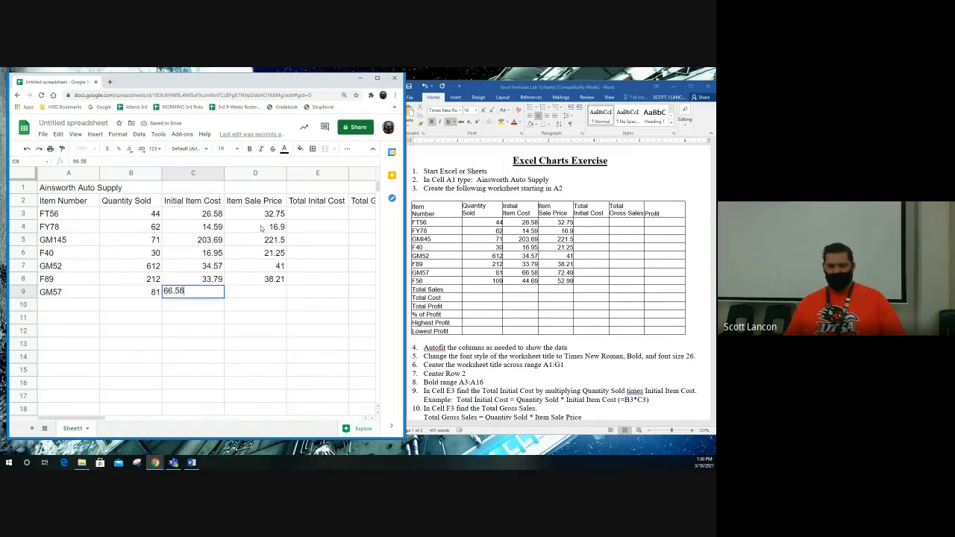
{"action": "key", "text": "Tab"}
{"action": "type", "text": "7"}
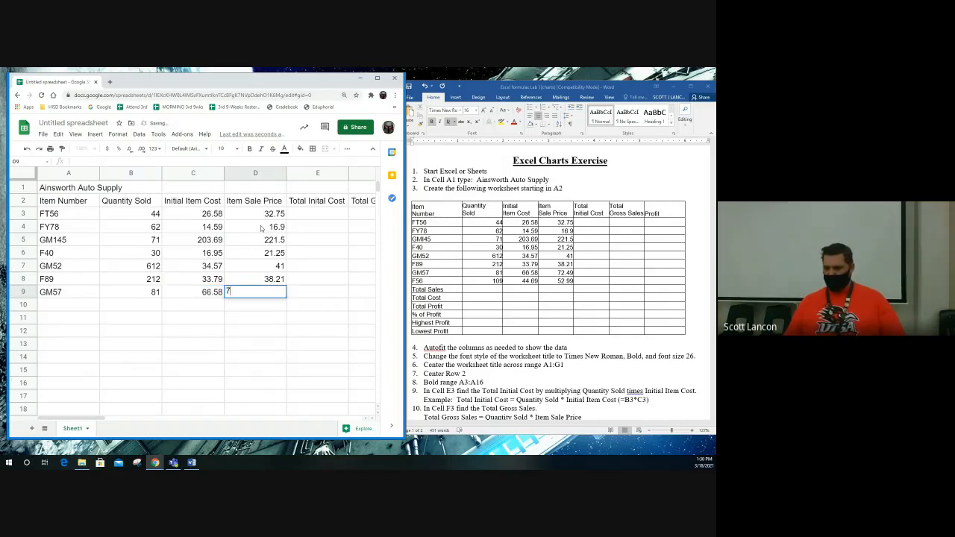
{"action": "type", "text": "2.49"}
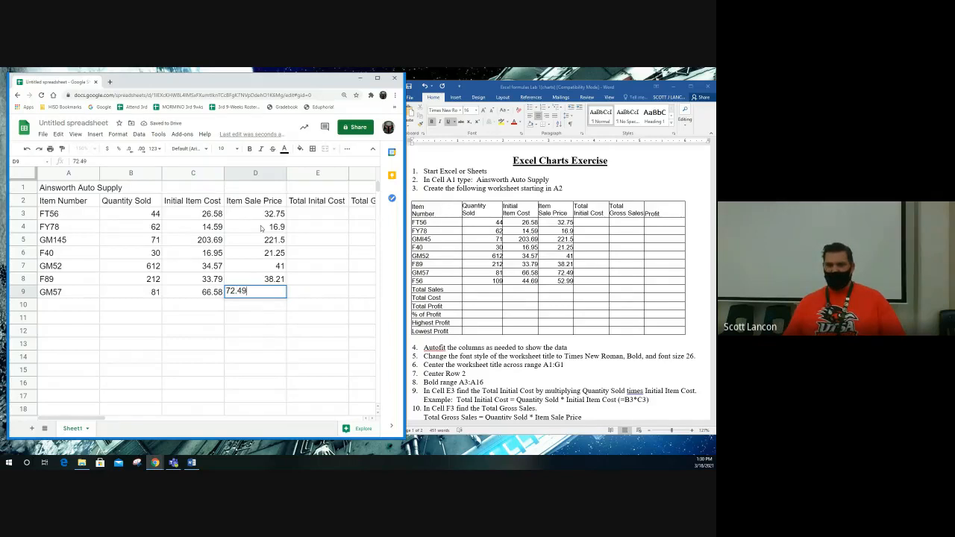
{"action": "key", "text": "Tab"}
{"action": "key", "text": "Return"}
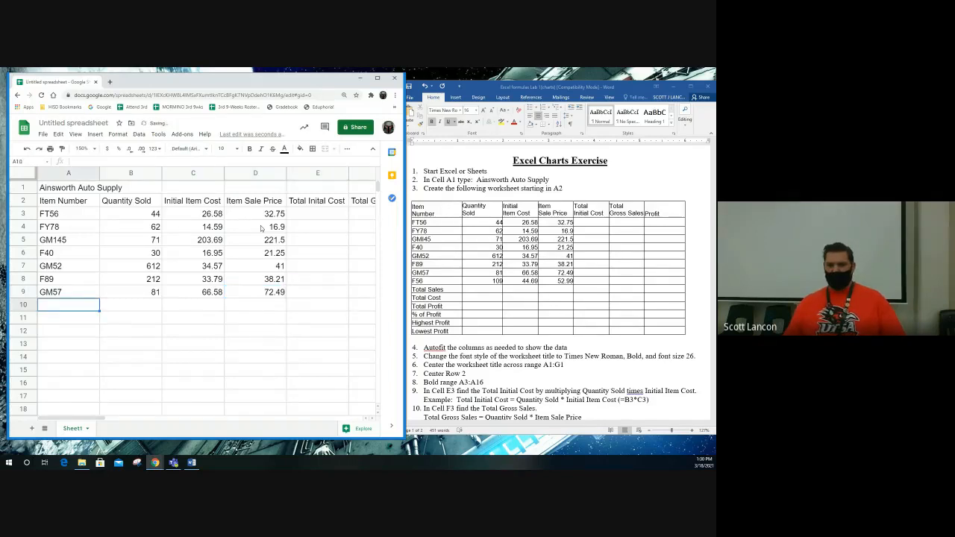
Fill in row 10 with item number F56, quantity sold 109, initial item cost 44.69 and item sale price 52.99.
{"action": "type", "text": "F"}
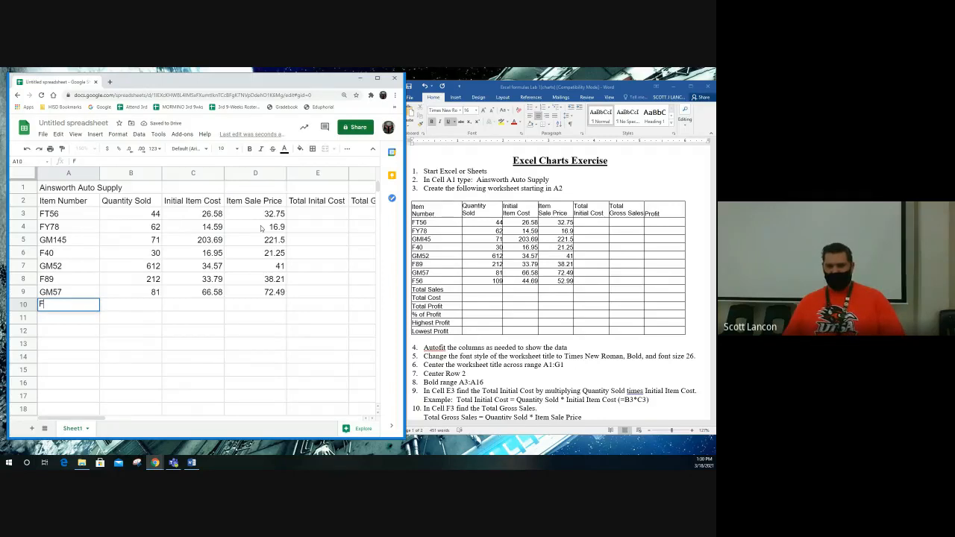
{"action": "type", "text": "56"}
{"action": "key", "text": "Tab"}
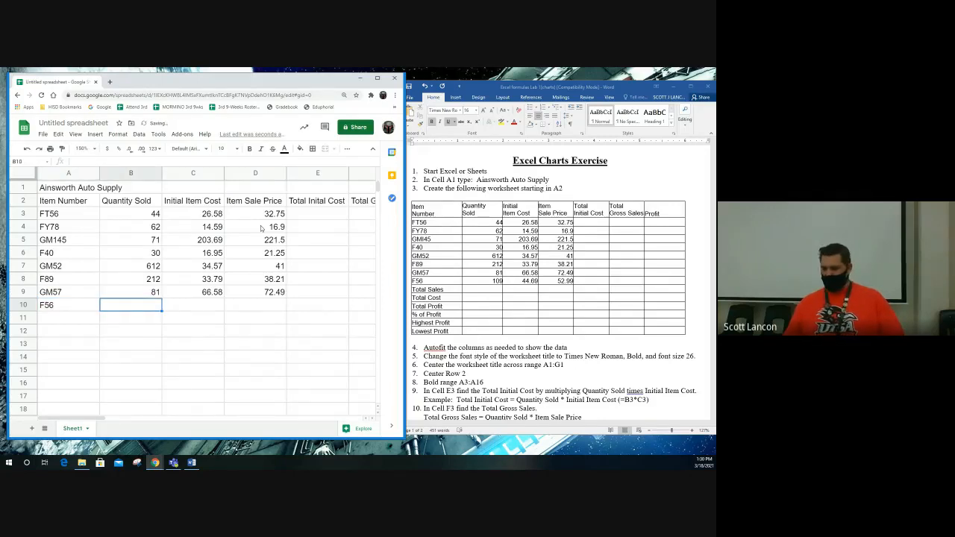
{"action": "type", "text": "109"}
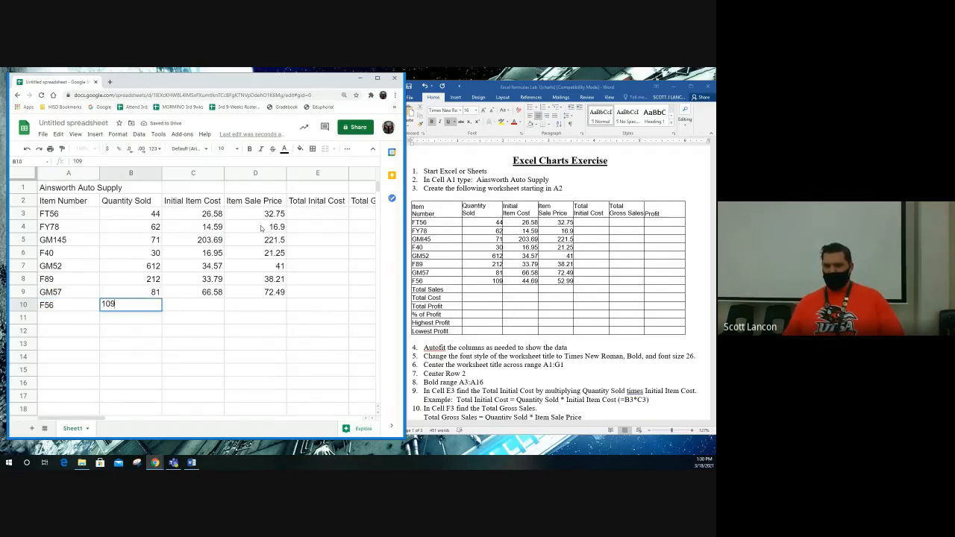
{"action": "key", "text": "Tab"}
{"action": "type", "text": "44."}
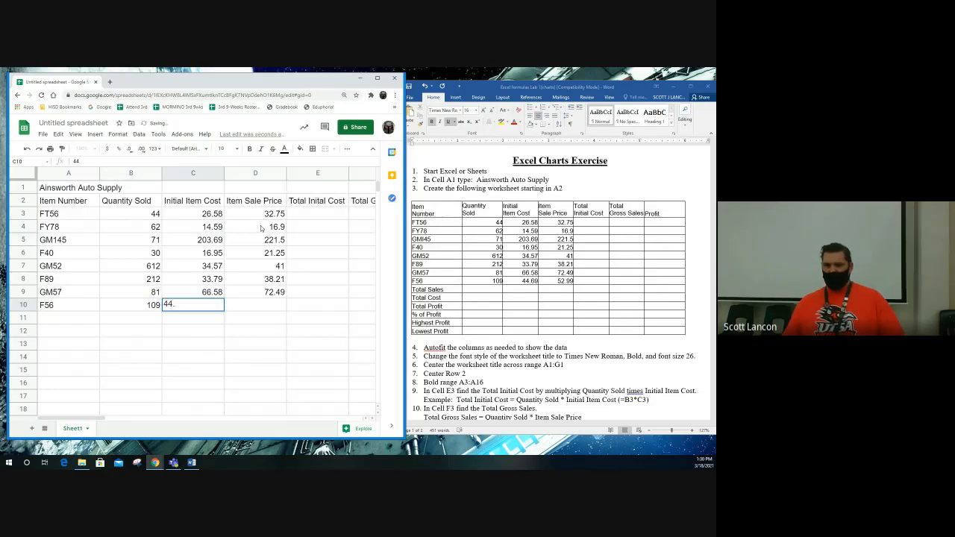
{"action": "type", "text": "69"}
{"action": "key", "text": "Tab"}
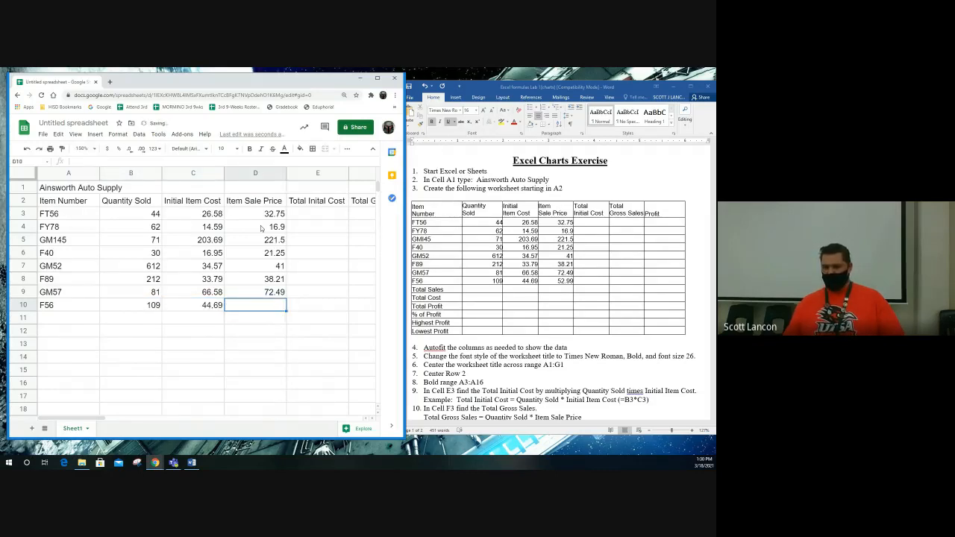
{"action": "type", "text": "52"}
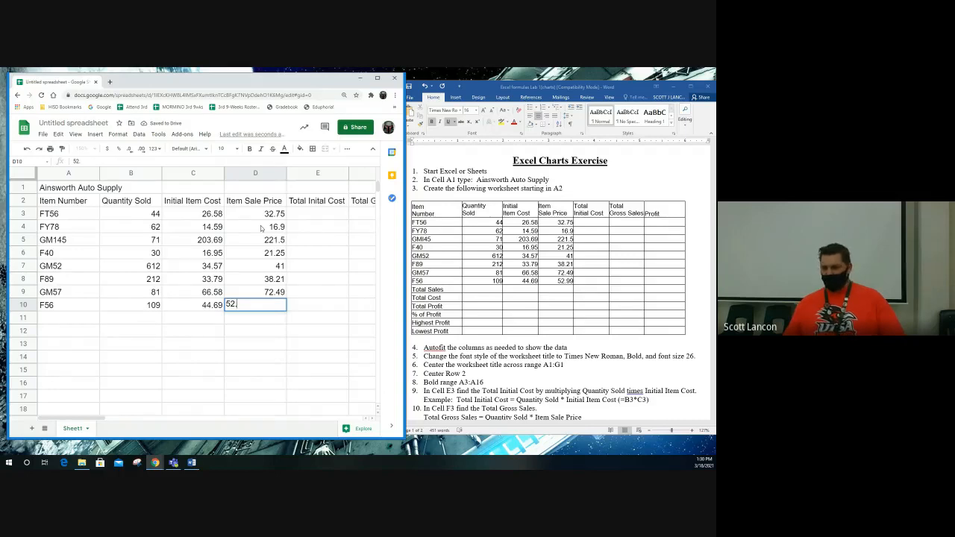
{"action": "type", "text": ".99"}
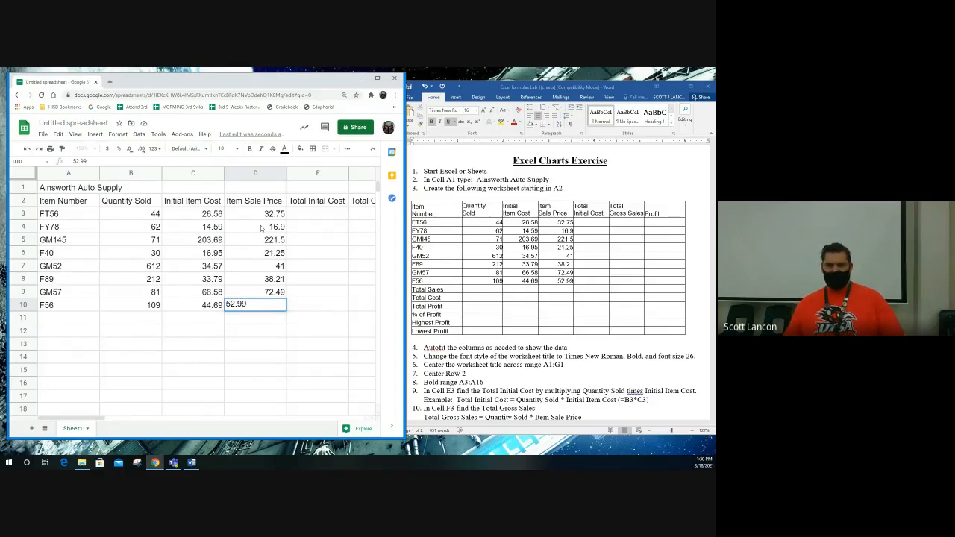
{"action": "key", "text": "Return"}
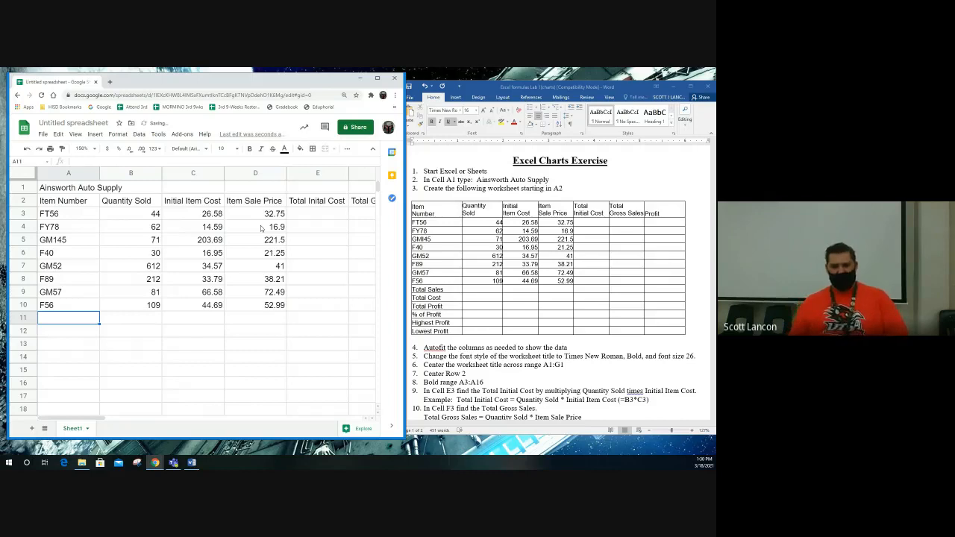
Enter the row labels Total Sales in A11 and Total Costs in A12.
{"action": "type", "text": "tOTA"}
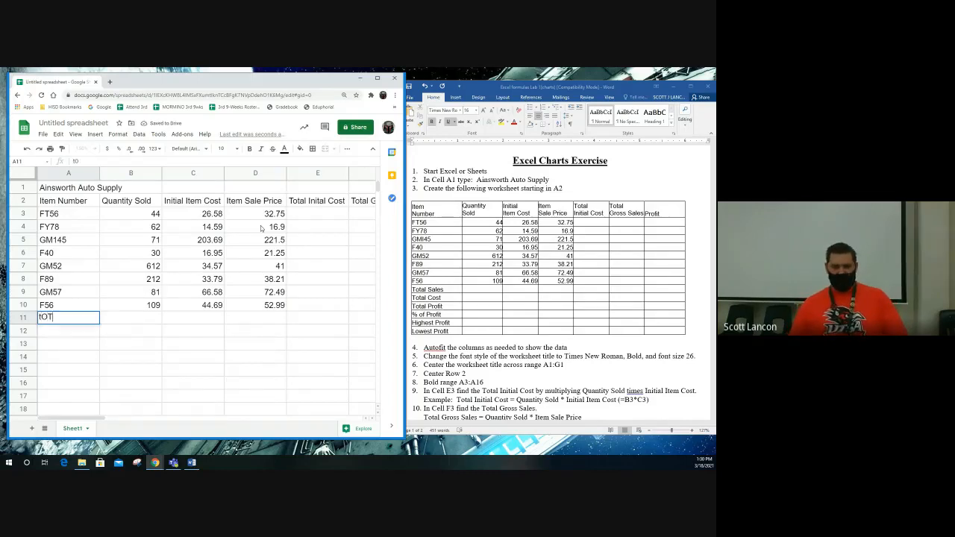
{"action": "key", "text": "BackSpace"}
{"action": "key", "text": "BackSpace"}
{"action": "key", "text": "BackSpace"}
{"action": "key", "text": "BackSpace"}
{"action": "type", "text": "Tot"}
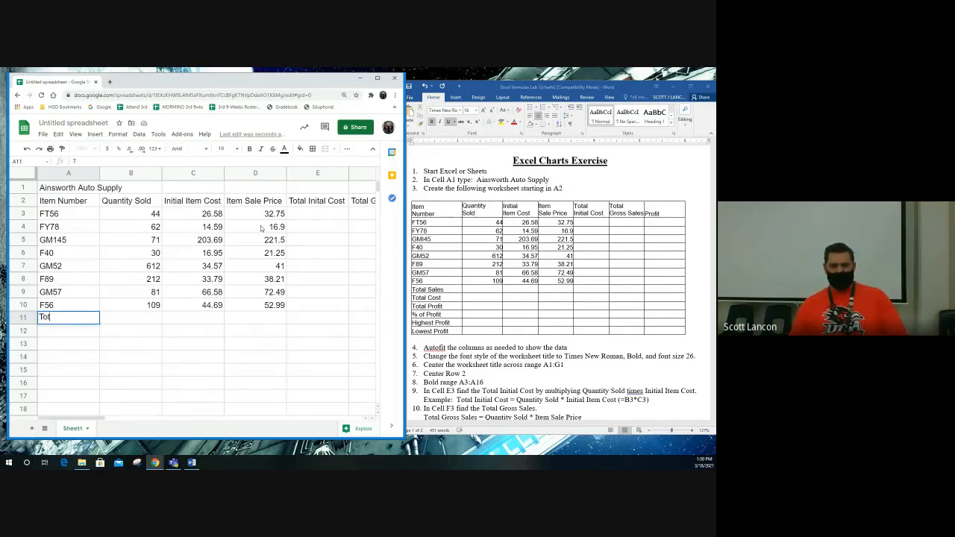
{"action": "type", "text": "al Sales"}
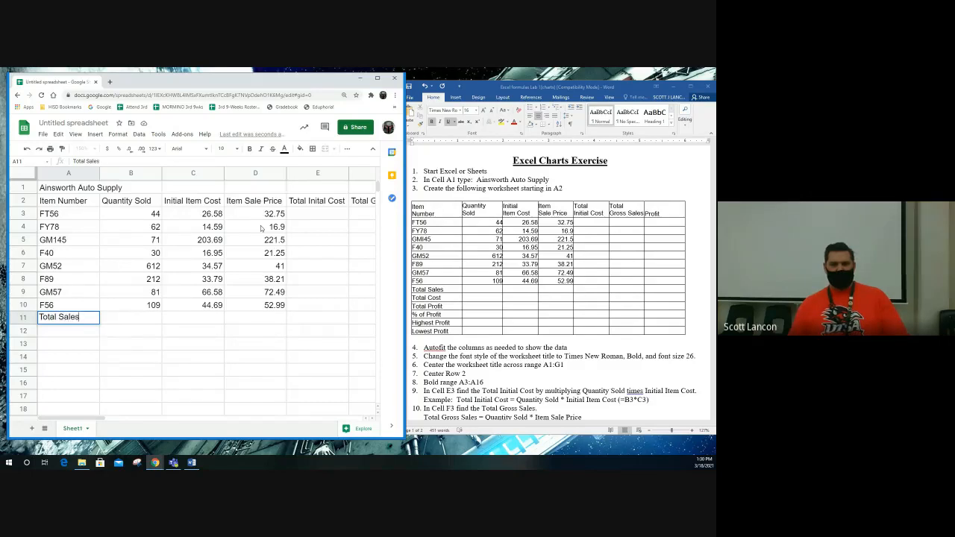
{"action": "key", "text": "Return"}
{"action": "type", "text": "Tot"}
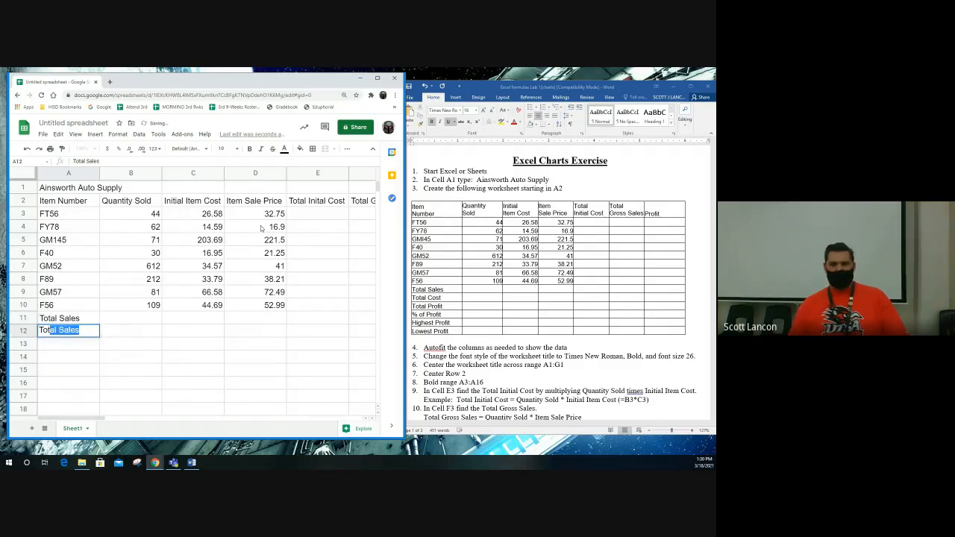
{"action": "type", "text": "al Costs"}
{"action": "key", "text": "Return"}
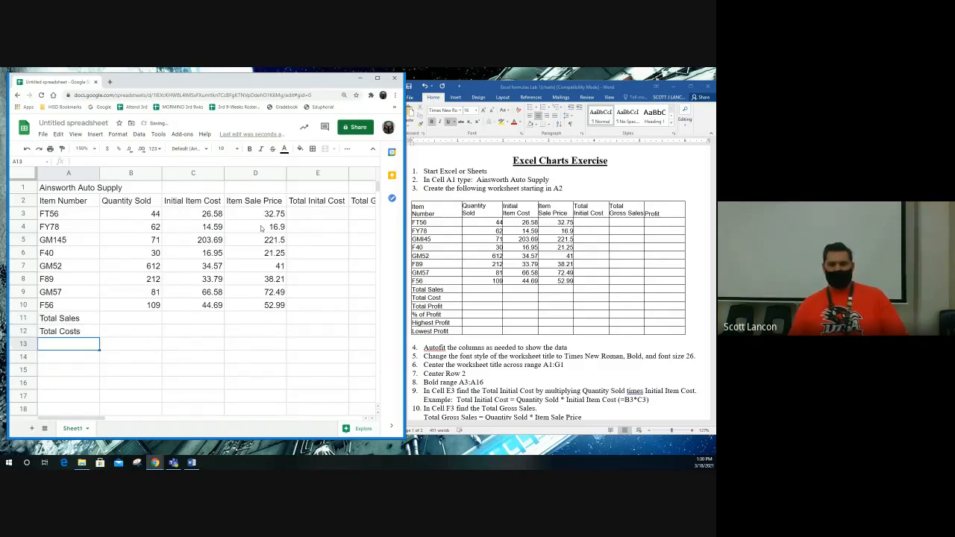
Enter the row labels Total Profit in A13 and % of Profit in A14.
{"action": "type", "text": "Total Profit"}
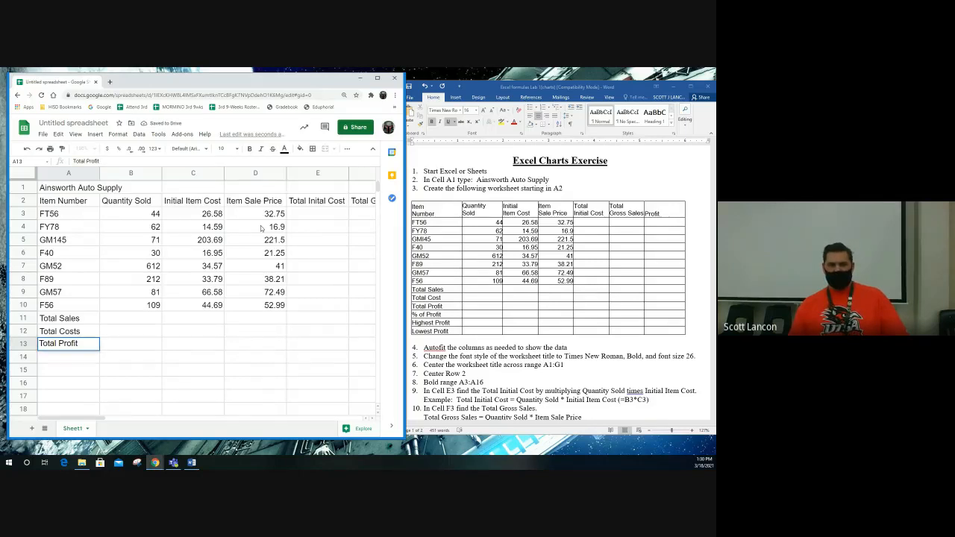
{"action": "key", "text": "Return"}
{"action": "type", "text": "% "}
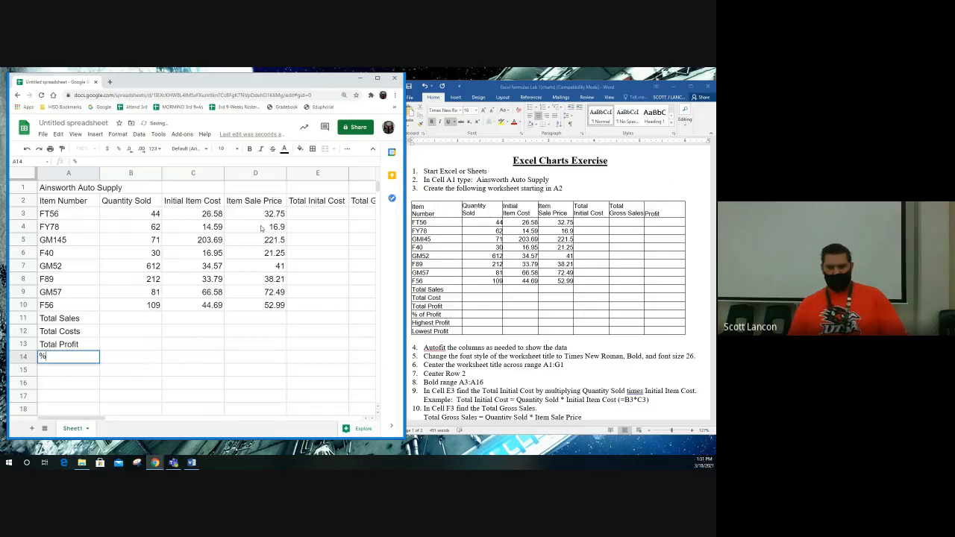
{"action": "type", "text": "of Profit"}
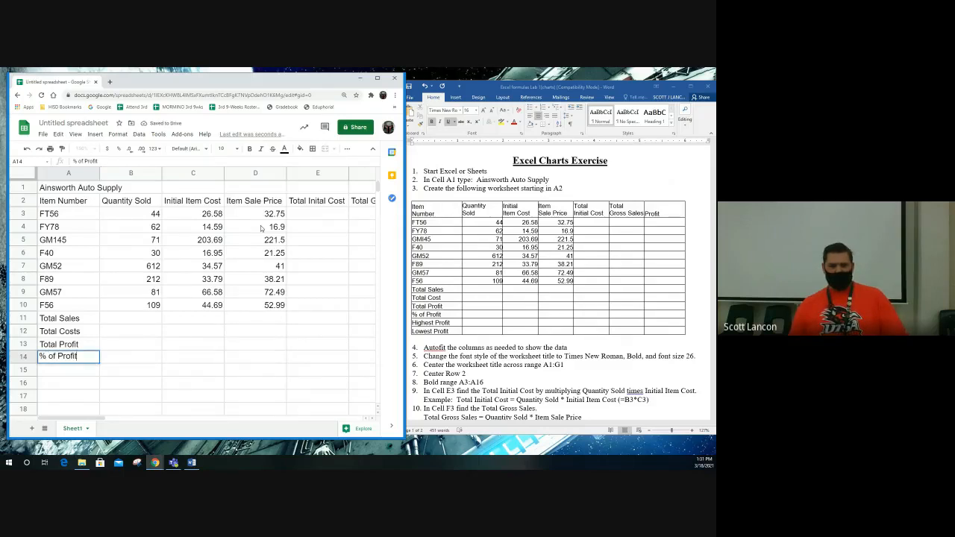
{"action": "key", "text": "Tab"}
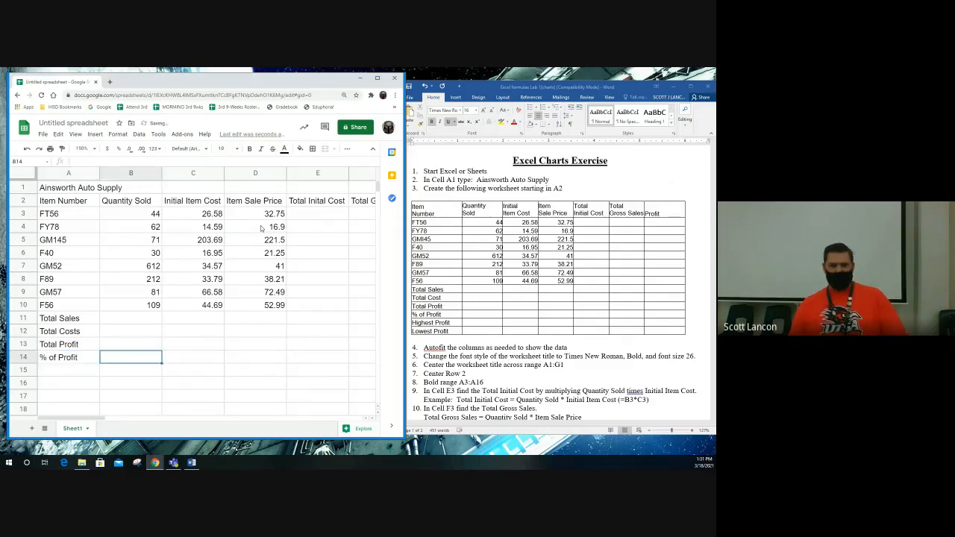
{"action": "key", "text": "Return"}
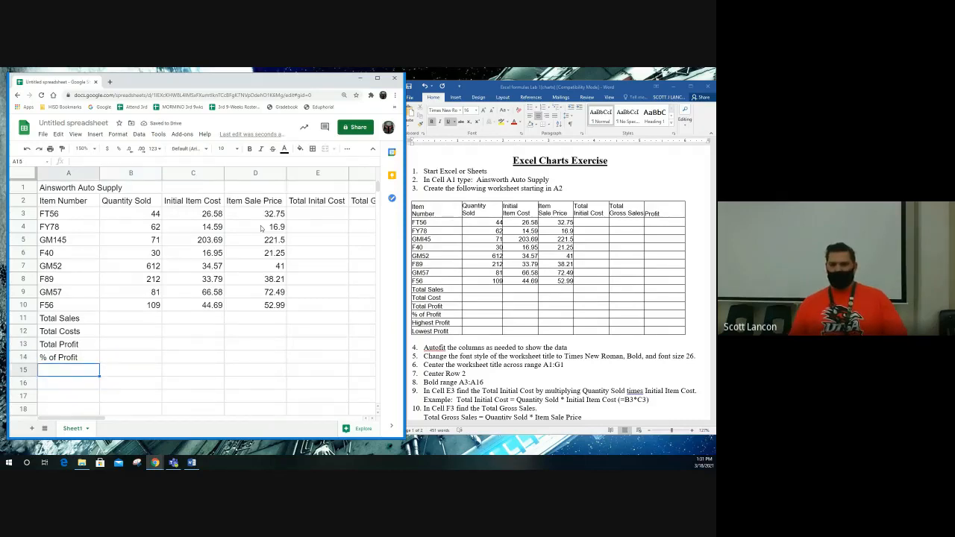
Enter the row labels Highest Profit in A15 and Lowest Profit in A16.
{"action": "type", "text": "Highest "}
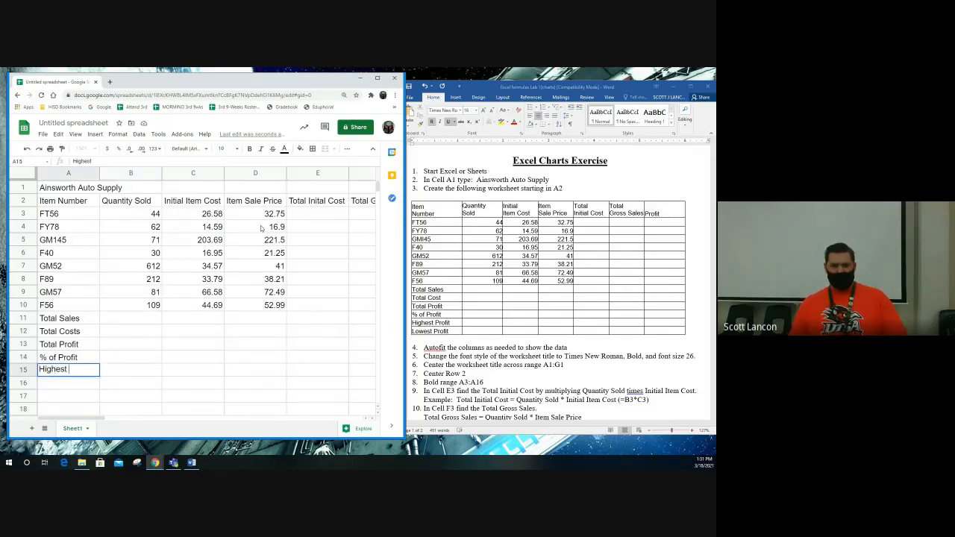
{"action": "type", "text": "Profit"}
{"action": "key", "text": "Return"}
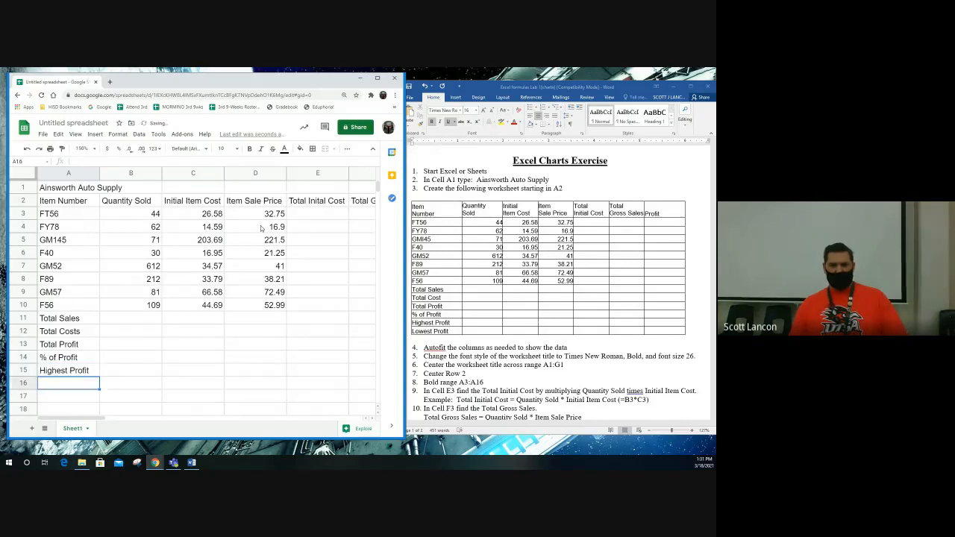
{"action": "type", "text": "Lowest Pro"}
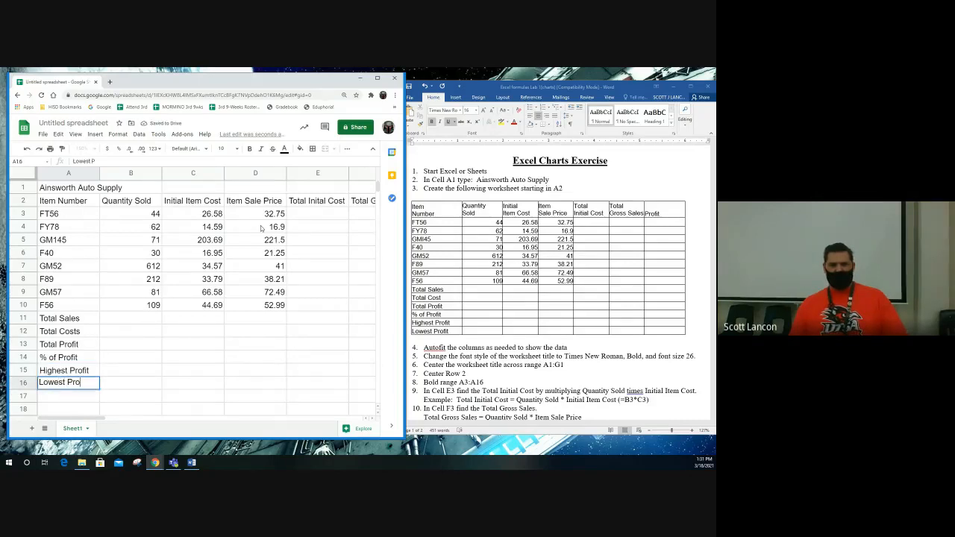
{"action": "type", "text": "fit"}
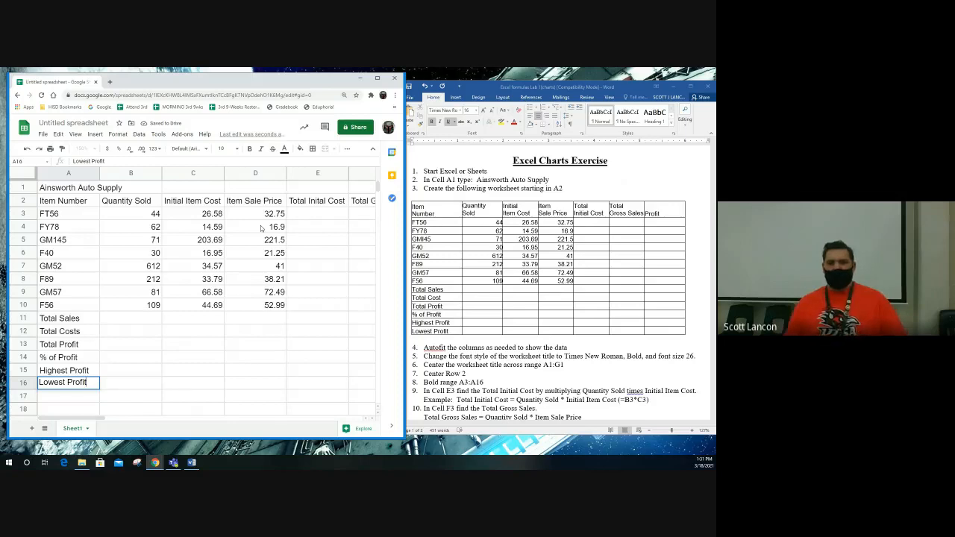
{"action": "key", "text": "Return"}
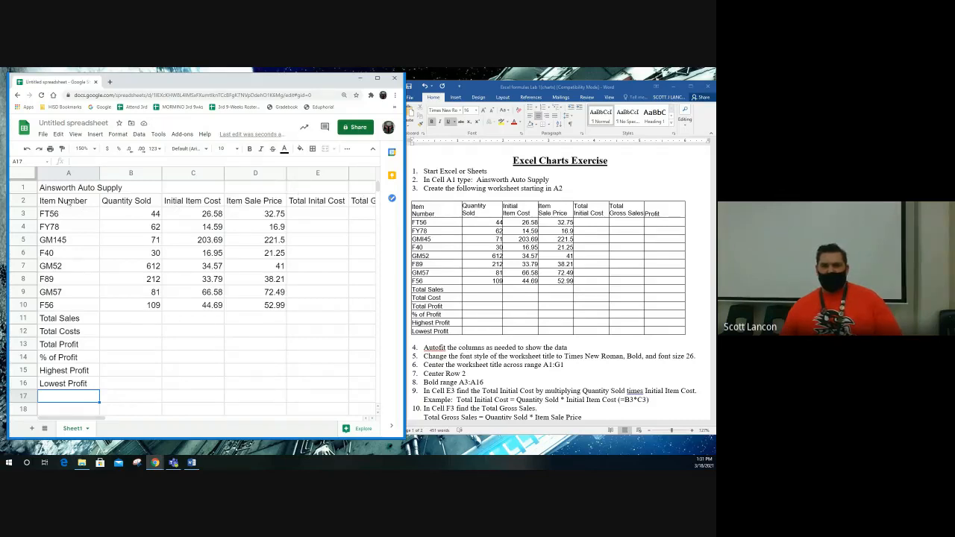
Autofit column A to its contents, then narrow it to just beyond the row labels, letting the title overflow.
{"action": "double_click", "coordinate": [98, 173]}
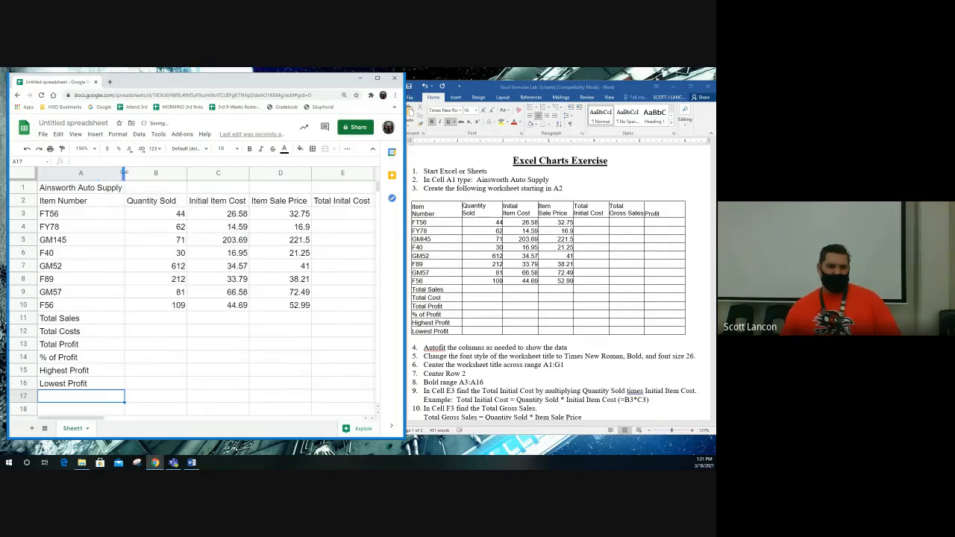
{"action": "left_click_drag", "start_coordinate": [124, 172], "coordinate": [322, 186]}
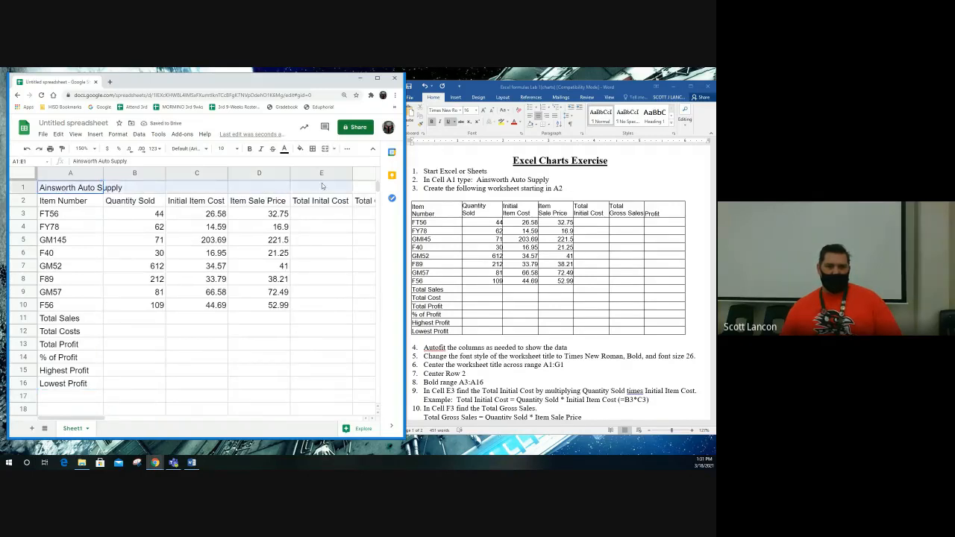
Narrow the Quantity Sold column and undo the accidental move of that column.
{"action": "left_click", "coordinate": [153, 214]}
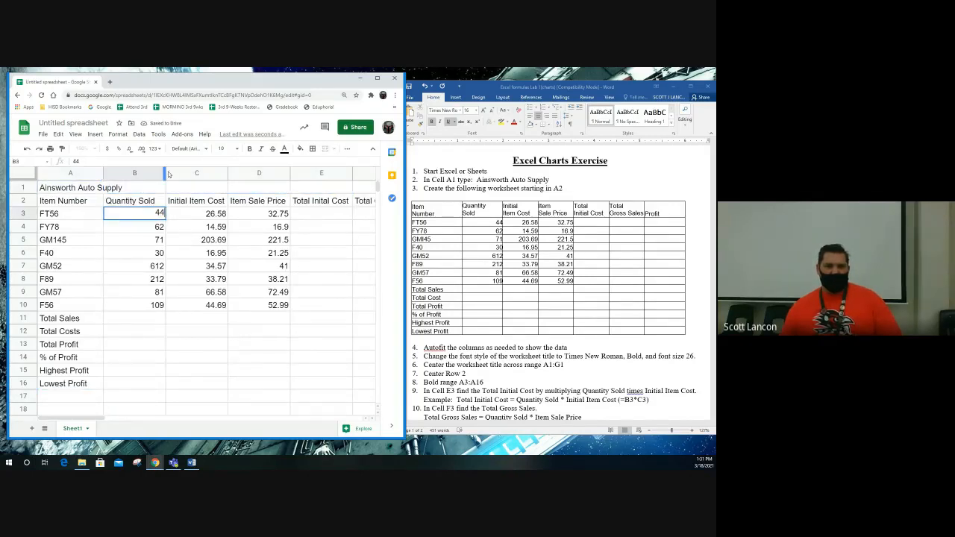
{"action": "left_click_drag", "start_coordinate": [168, 174], "coordinate": [198, 176]}
{"action": "left_click", "coordinate": [122, 173]}
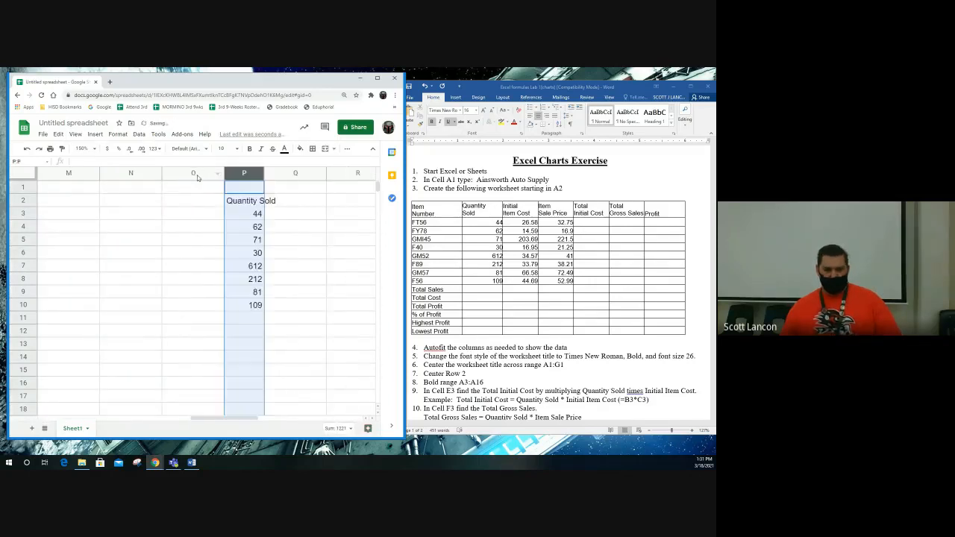
{"action": "key", "text": "ctrl+z"}
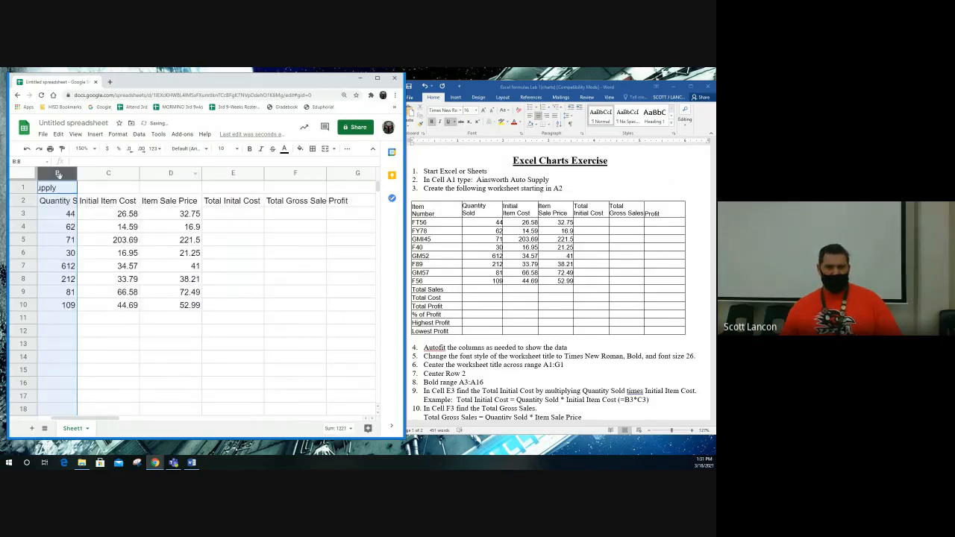
Wrap the text in columns B through G and narrow those columns equally so the longer headers break onto two lines.
{"action": "left_click_drag", "start_coordinate": [60, 175], "coordinate": [70, 173]}
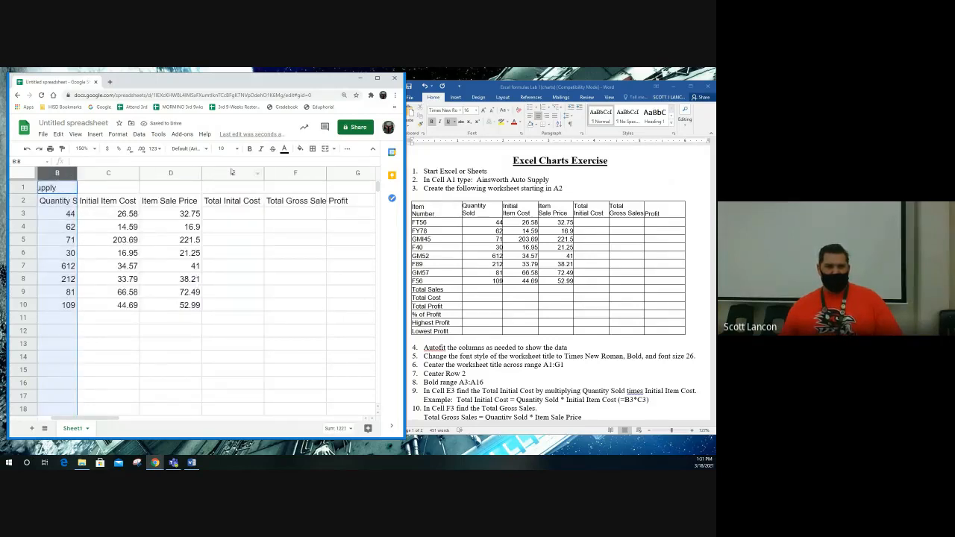
{"action": "left_click_drag", "start_coordinate": [339, 177], "coordinate": [62, 180]}
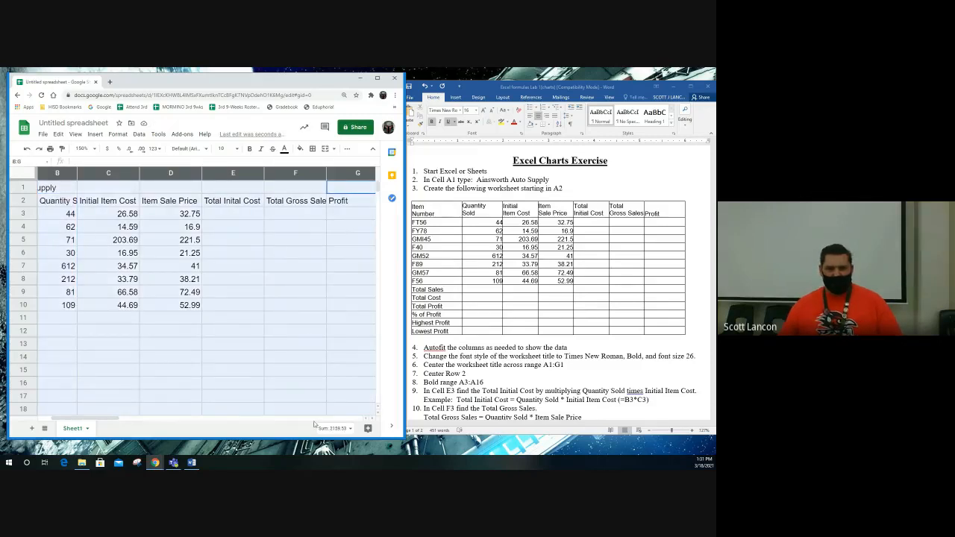
{"action": "left_click_drag", "start_coordinate": [108, 416], "coordinate": [94, 416]}
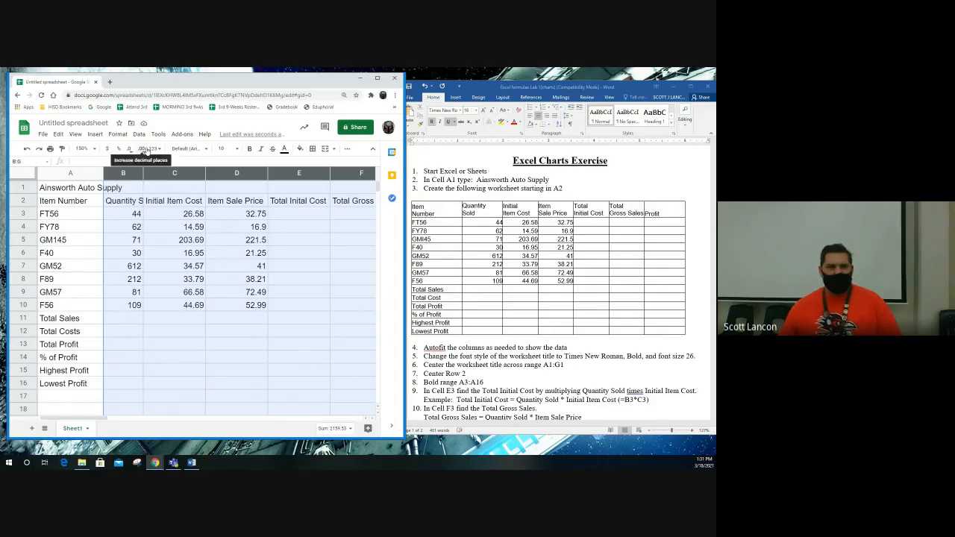
{"action": "left_click", "coordinate": [117, 135]}
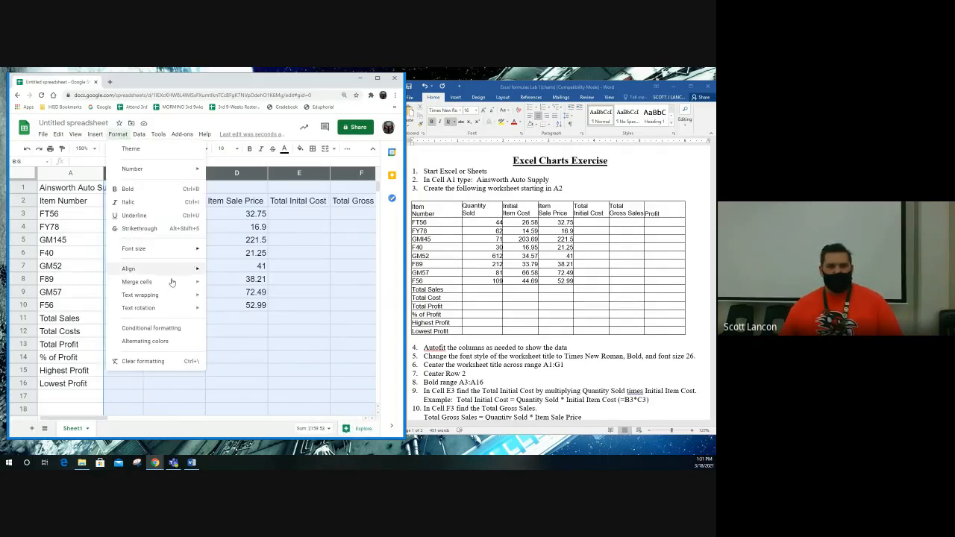
{"action": "mouse_move", "coordinate": [171, 296]}
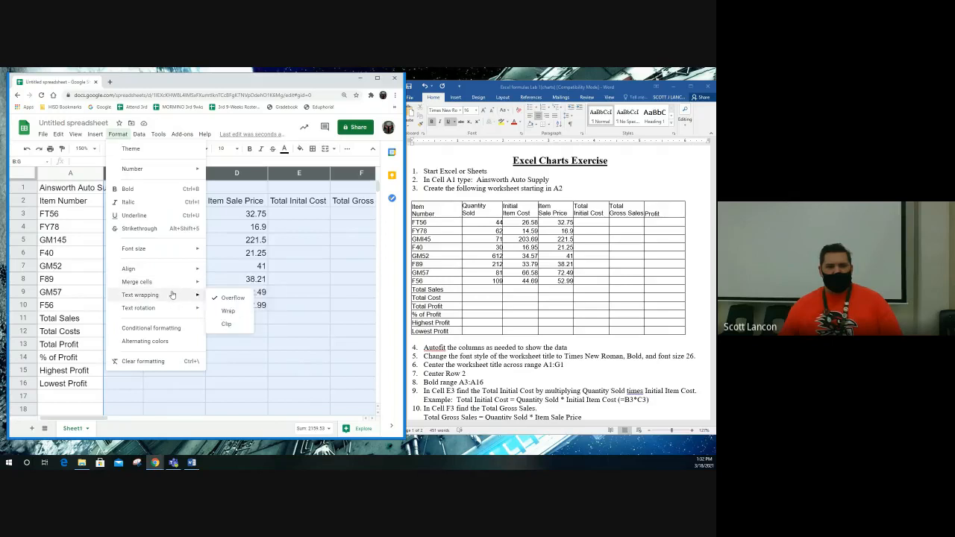
{"action": "left_click", "coordinate": [229, 311]}
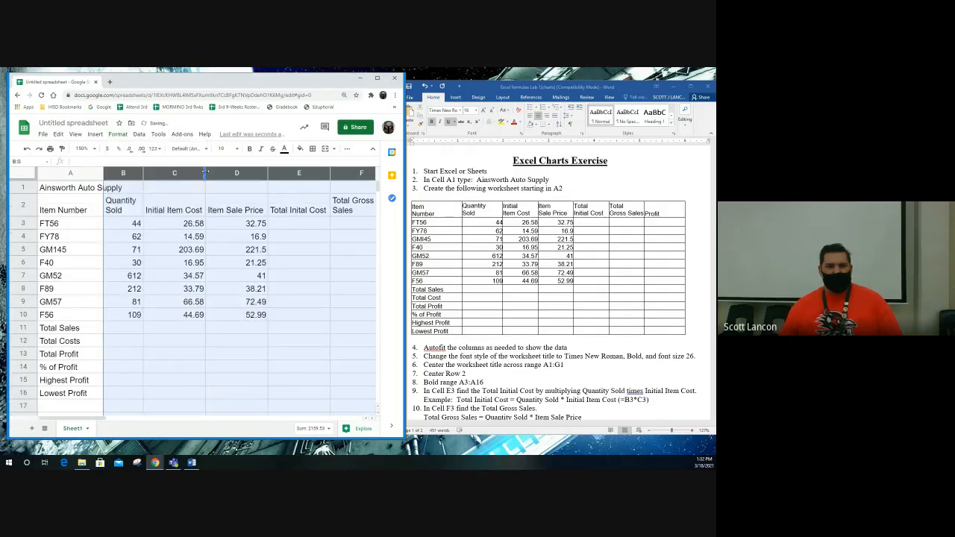
{"action": "left_click_drag", "start_coordinate": [205, 174], "coordinate": [189, 174]}
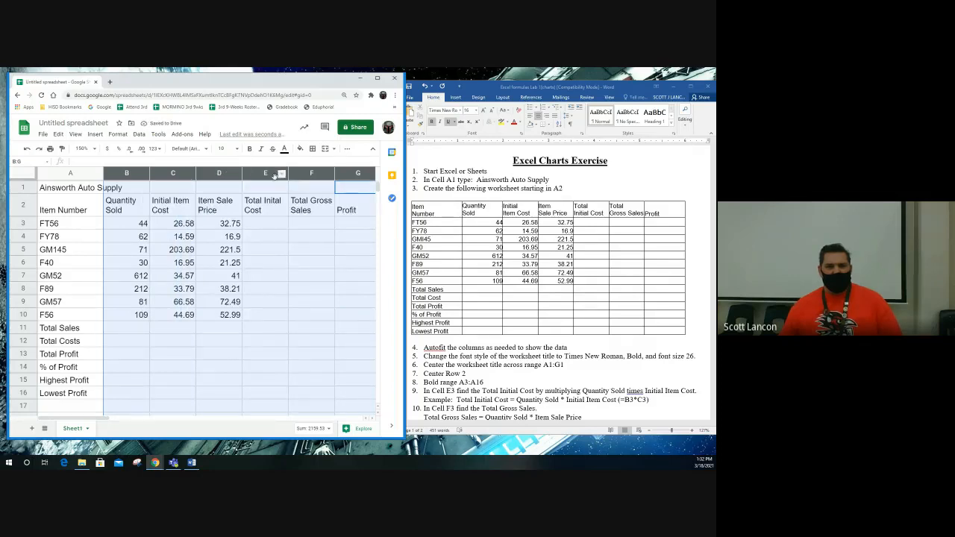
{"action": "left_click", "coordinate": [260, 240]}
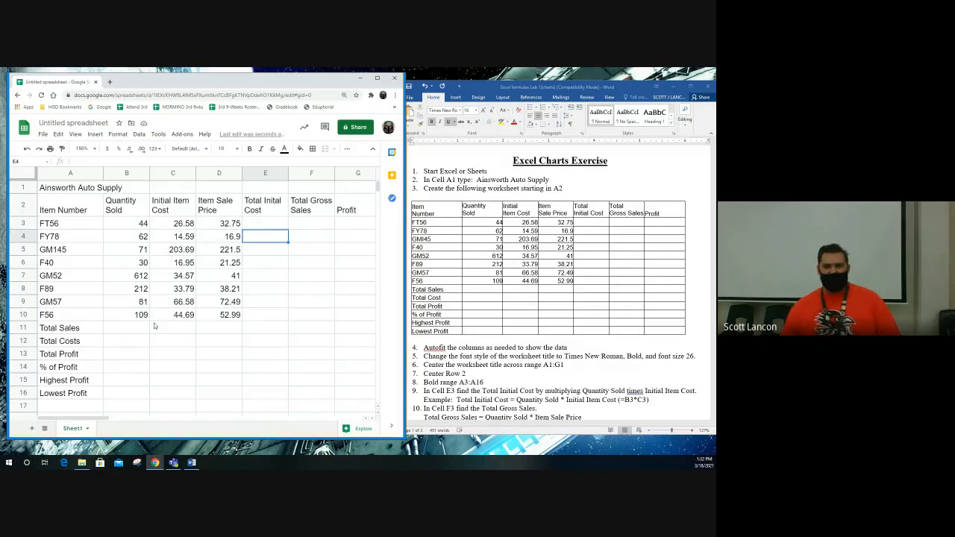
Change the worksheet title in A1 to the Times New Roman font and make it bold.
{"action": "left_click", "coordinate": [447, 356]}
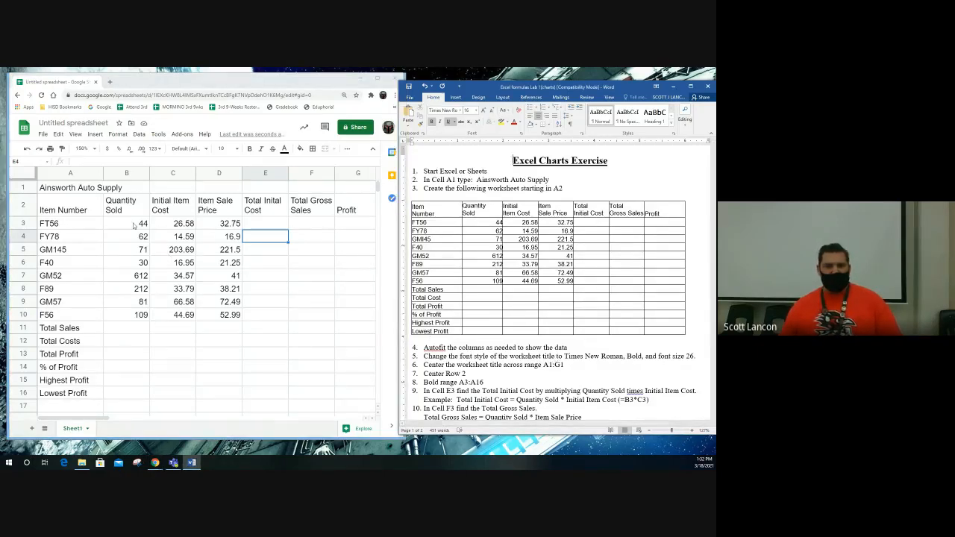
{"action": "left_click", "coordinate": [69, 188]}
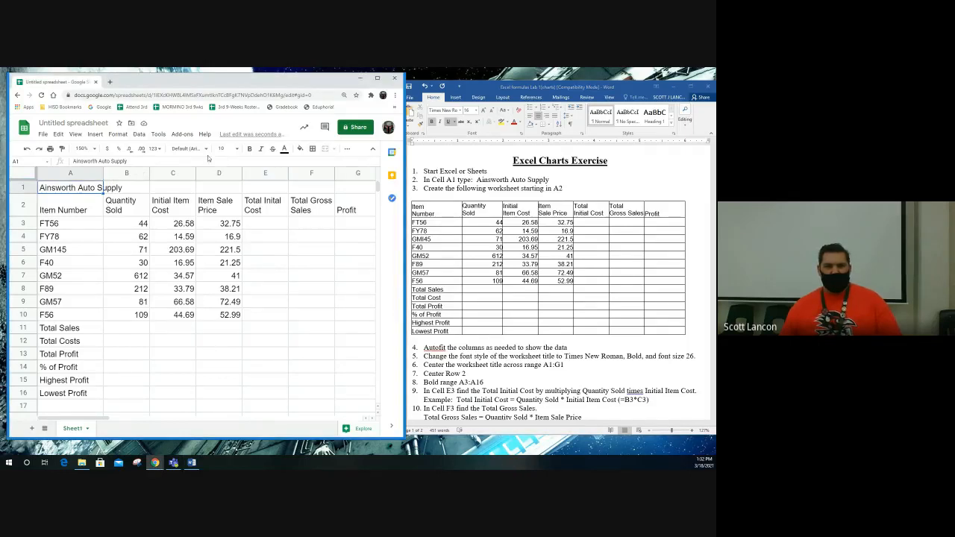
{"action": "left_click", "coordinate": [206, 149]}
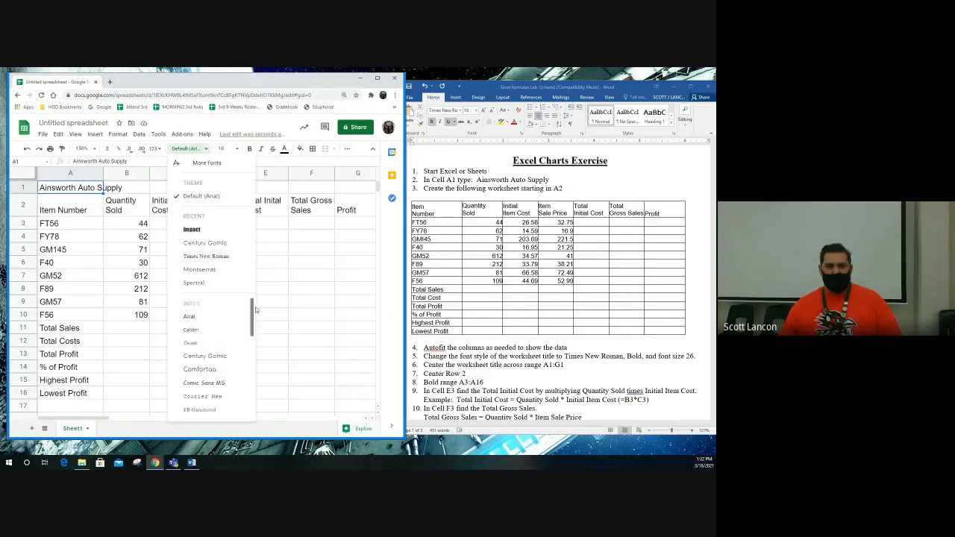
{"action": "left_click_drag", "start_coordinate": [252, 311], "coordinate": [257, 391]}
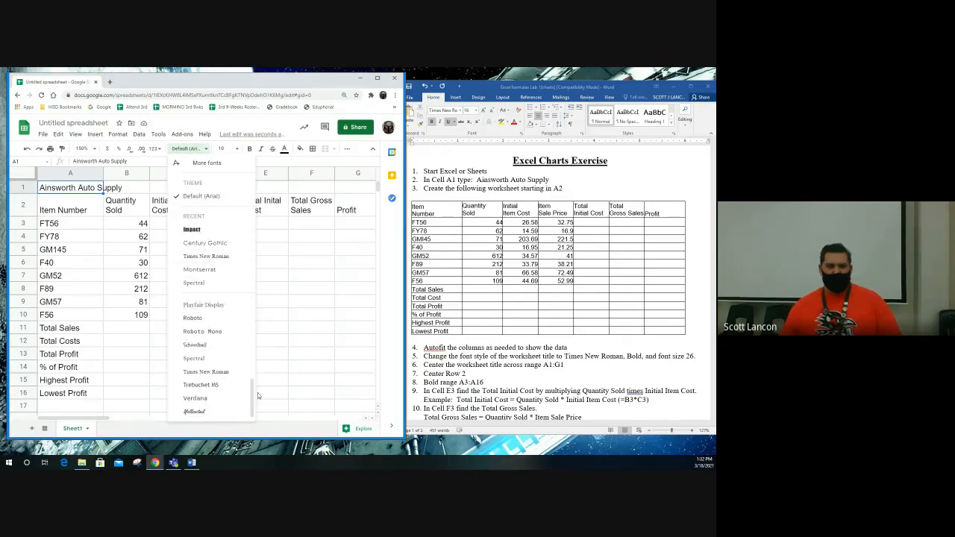
{"action": "left_click", "coordinate": [231, 373]}
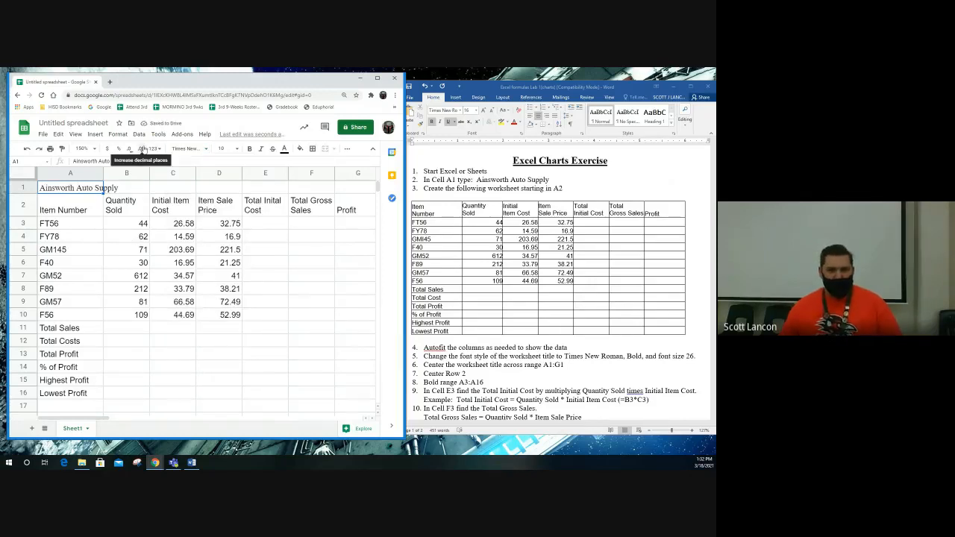
{"action": "left_click", "coordinate": [250, 150]}
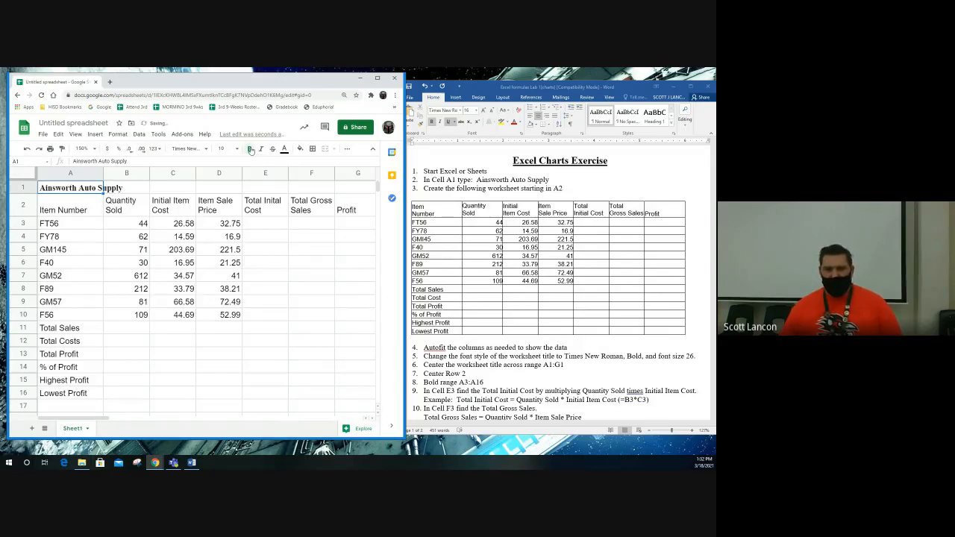
Set the font size of the worksheet title in A1 to 26.
{"action": "left_click", "coordinate": [224, 149]}
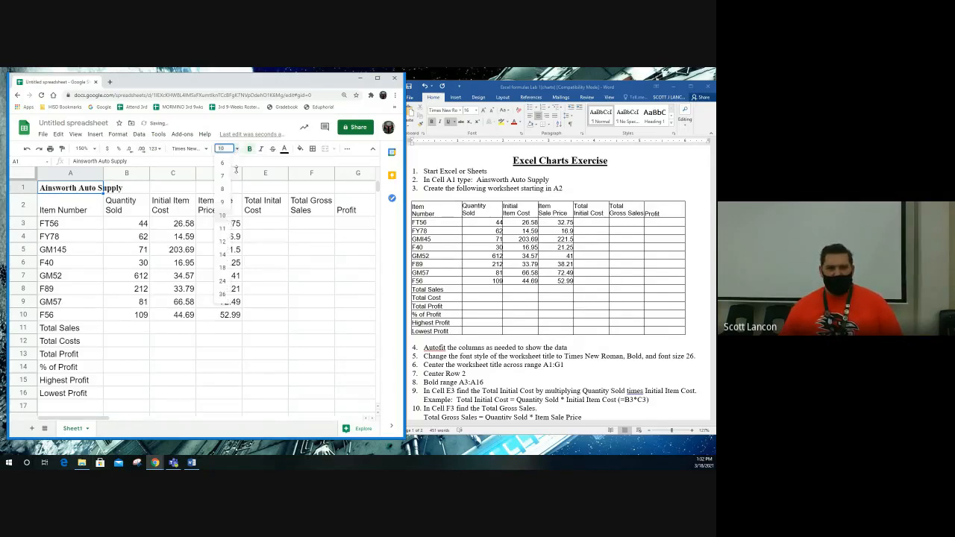
{"action": "left_click", "coordinate": [224, 282]}
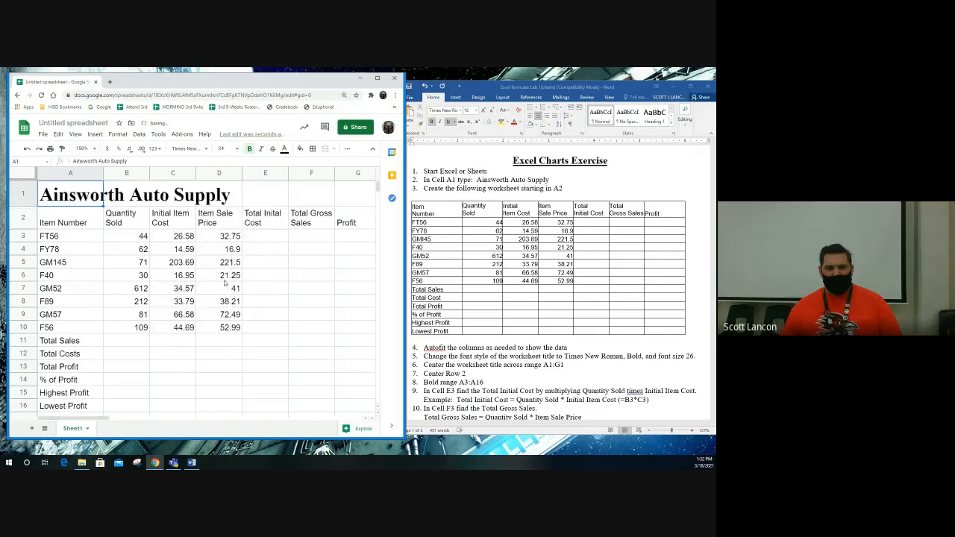
{"action": "left_click", "coordinate": [223, 149]}
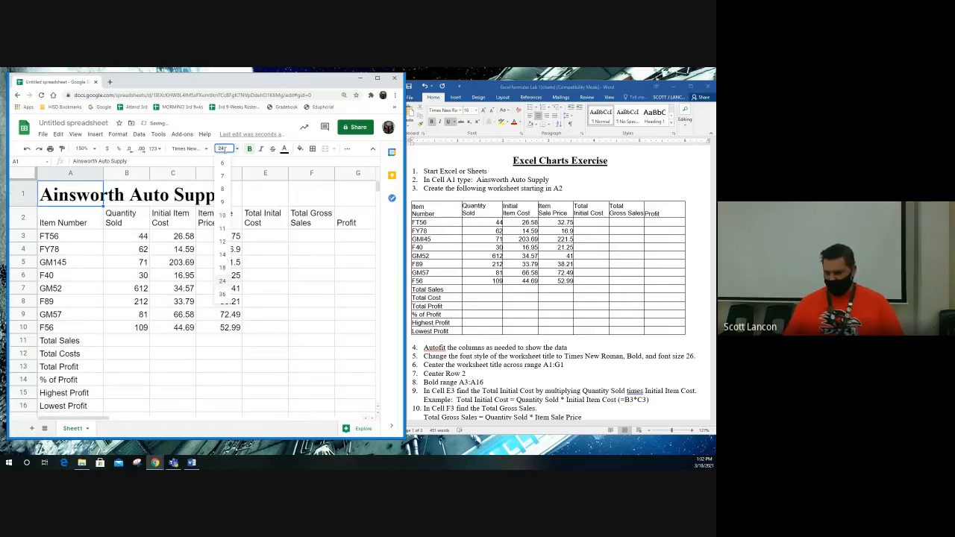
{"action": "type", "text": "26"}
{"action": "key", "text": "Return"}
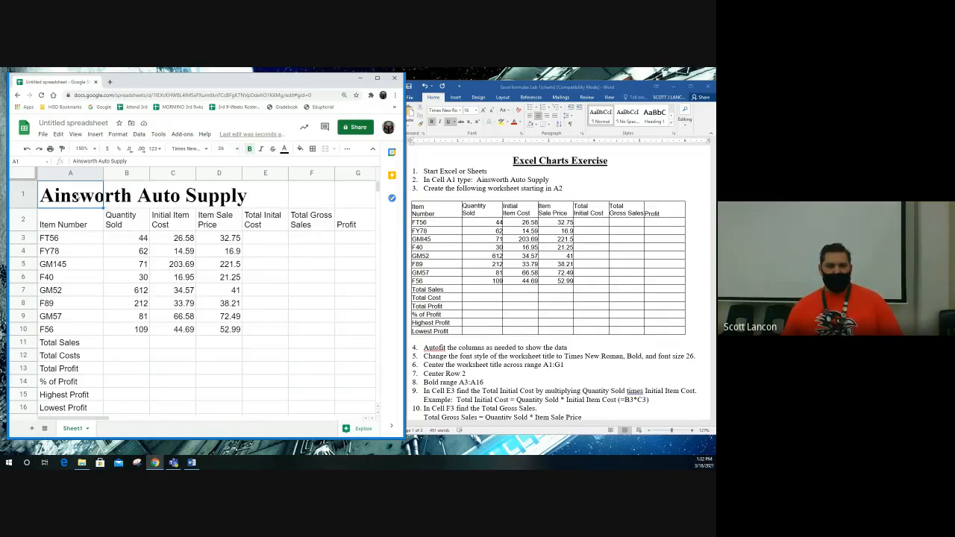
Merge cells A1:G1 and center the worksheet title horizontally across them.
{"action": "left_click_drag", "start_coordinate": [75, 195], "coordinate": [335, 202]}
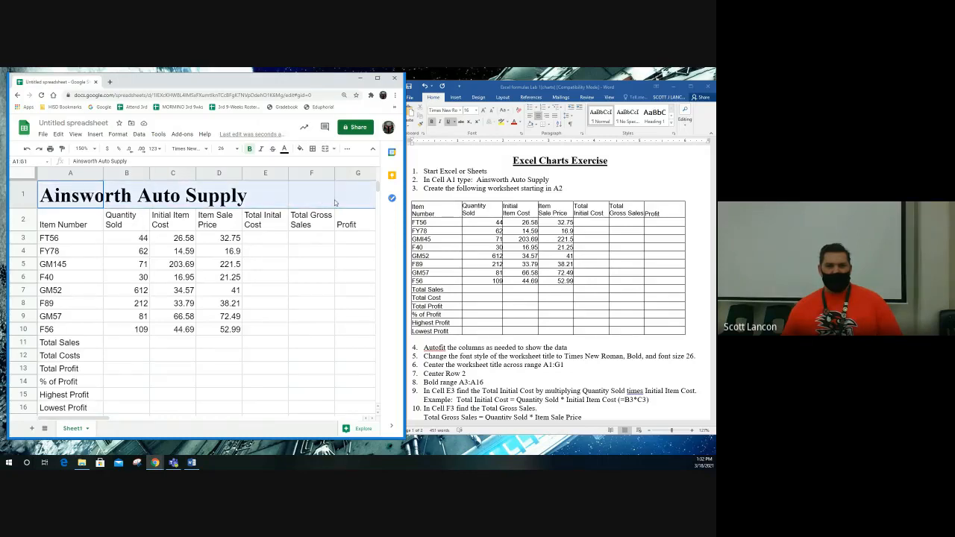
{"action": "left_click_drag", "start_coordinate": [55, 192], "coordinate": [351, 198]}
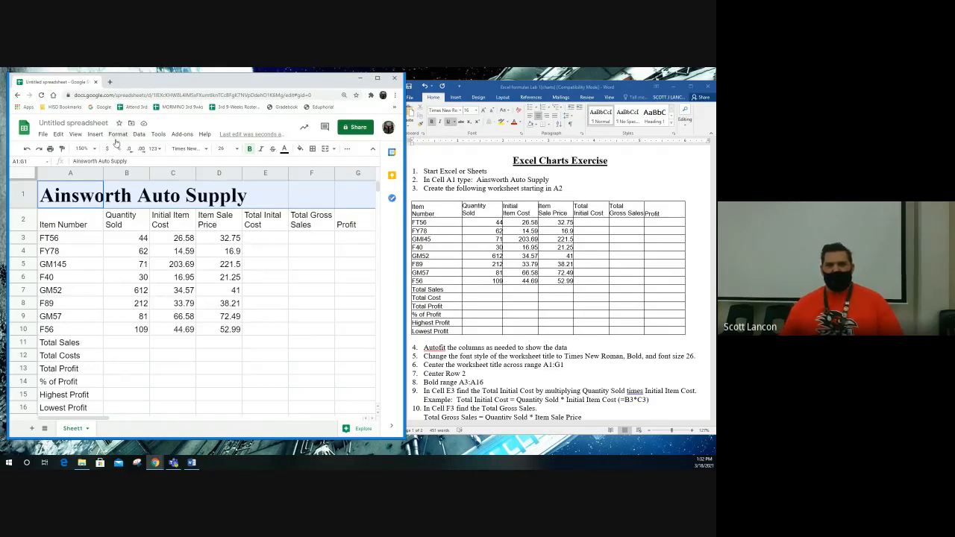
{"action": "left_click", "coordinate": [327, 150]}
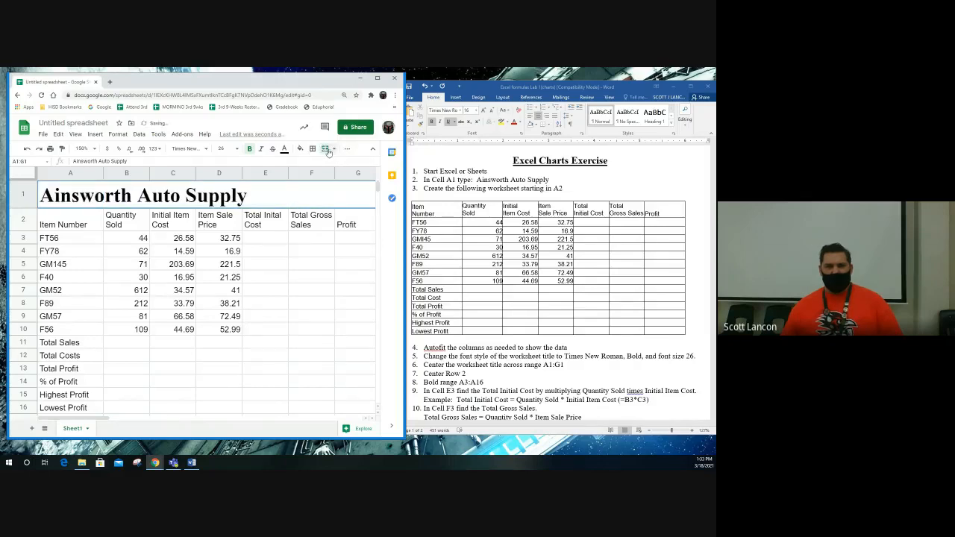
{"action": "left_click", "coordinate": [334, 150]}
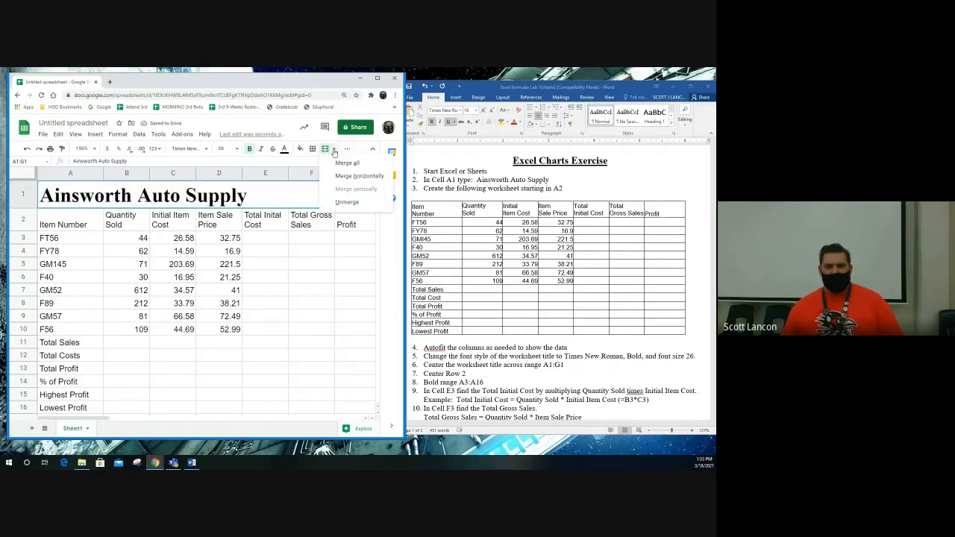
{"action": "left_click", "coordinate": [334, 150]}
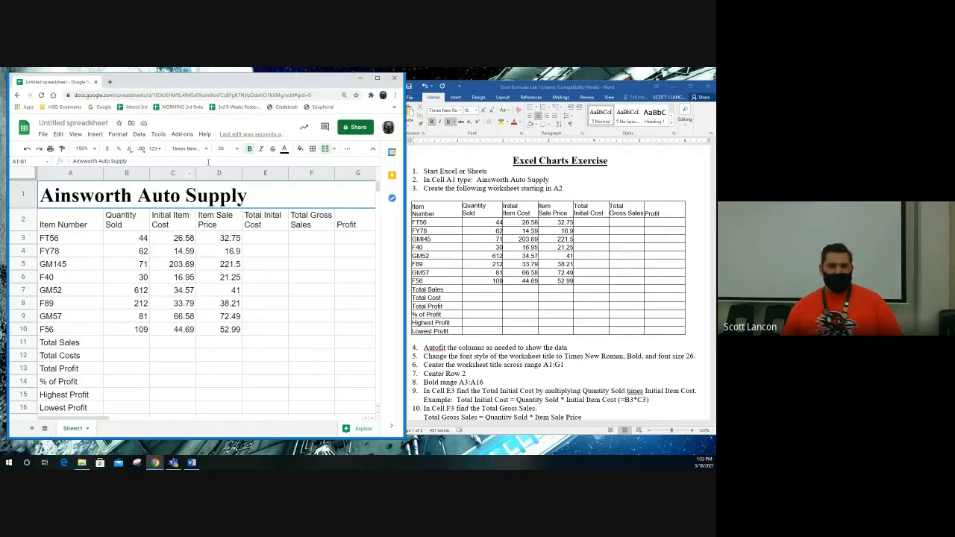
{"action": "left_click", "coordinate": [347, 149]}
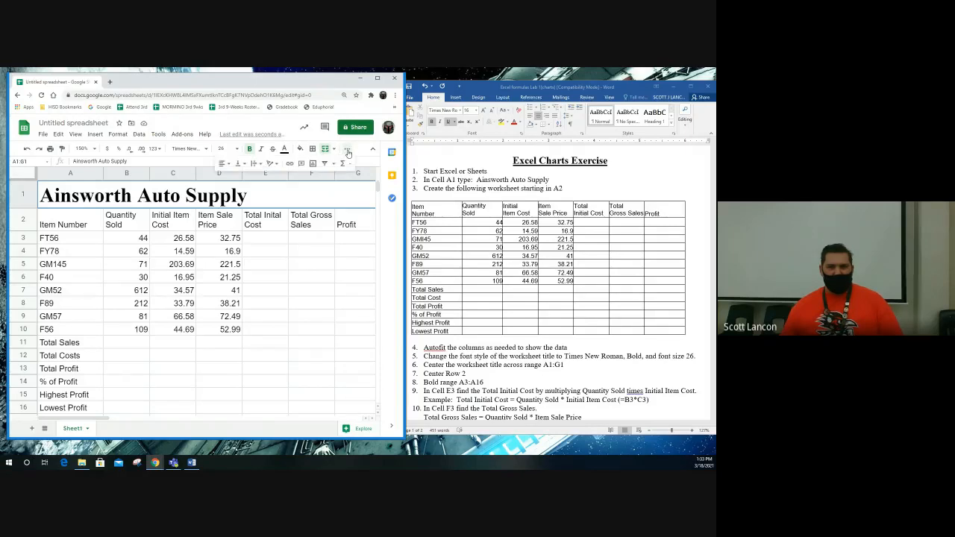
{"action": "left_click", "coordinate": [229, 164]}
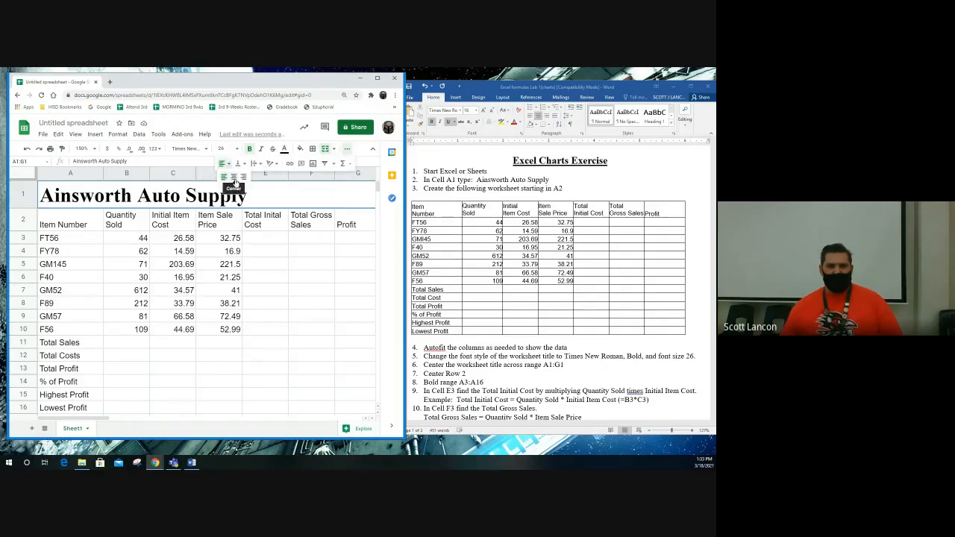
{"action": "left_click", "coordinate": [234, 176]}
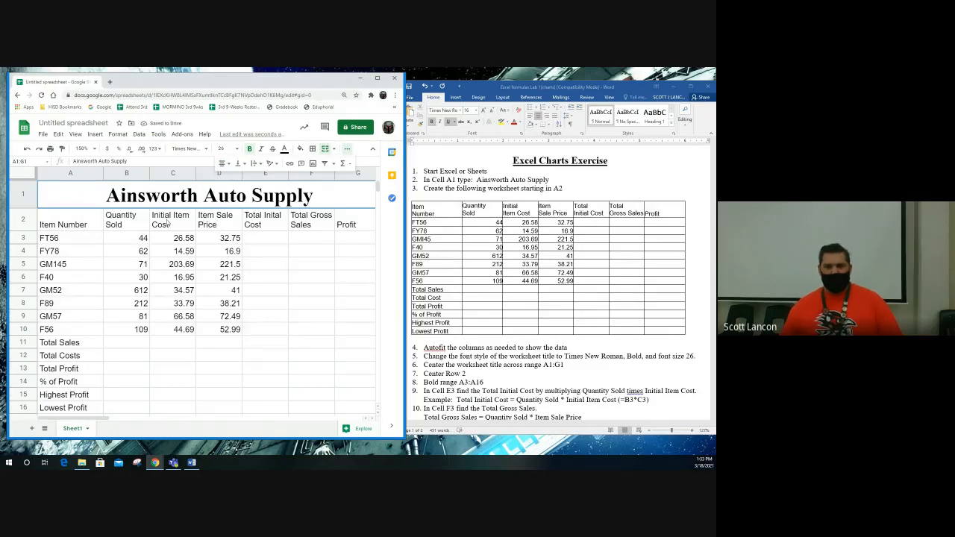
Center the column headers in row 2 horizontally.
{"action": "left_click", "coordinate": [24, 220]}
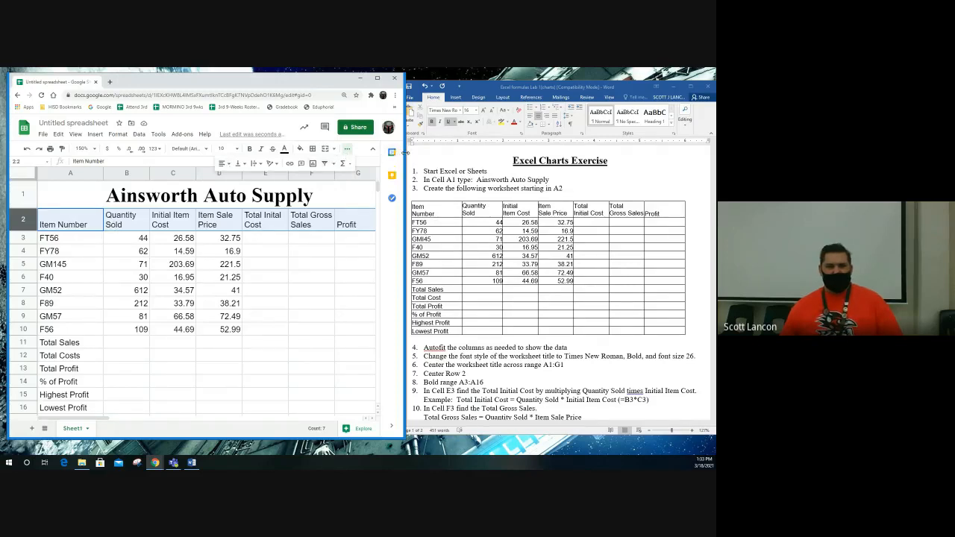
{"action": "left_click_drag", "start_coordinate": [404, 152], "coordinate": [589, 152]}
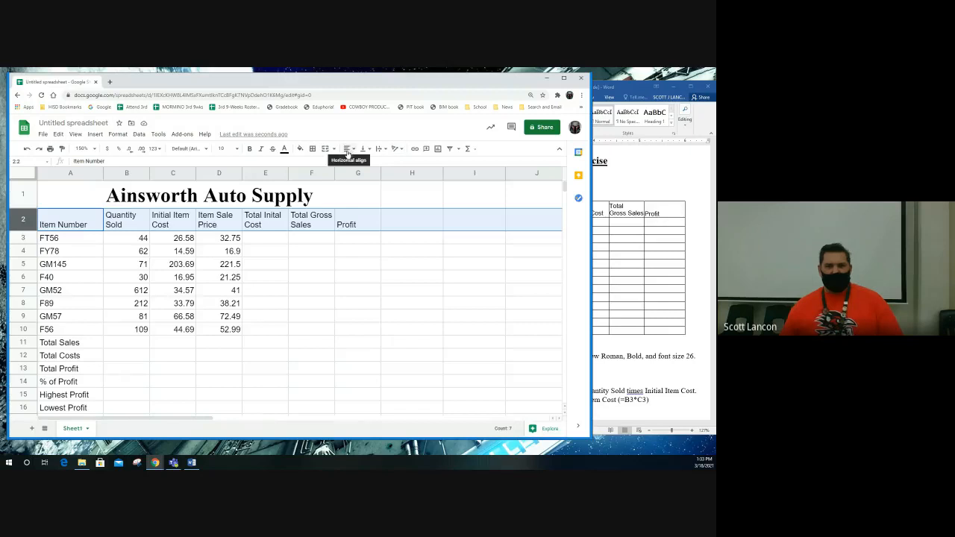
{"action": "left_click", "coordinate": [350, 150]}
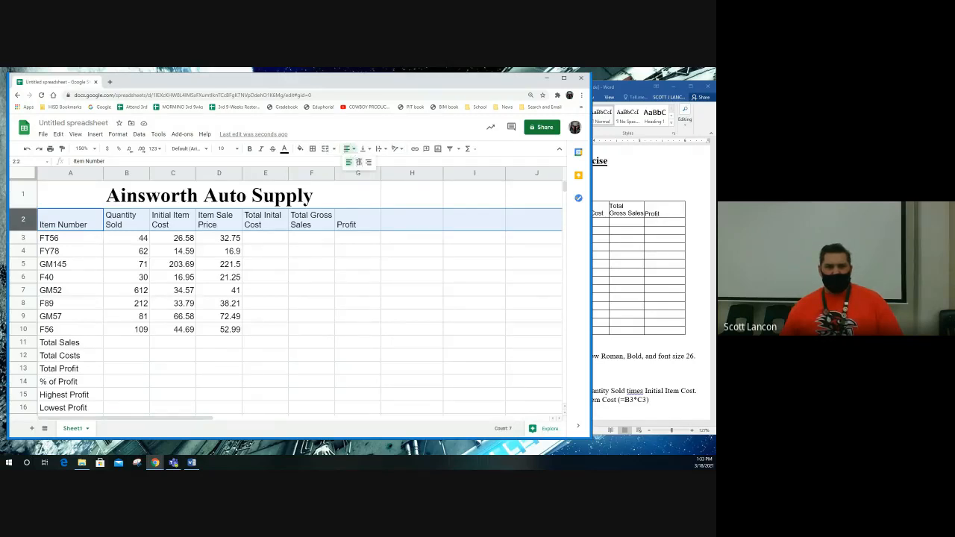
{"action": "left_click", "coordinate": [358, 163]}
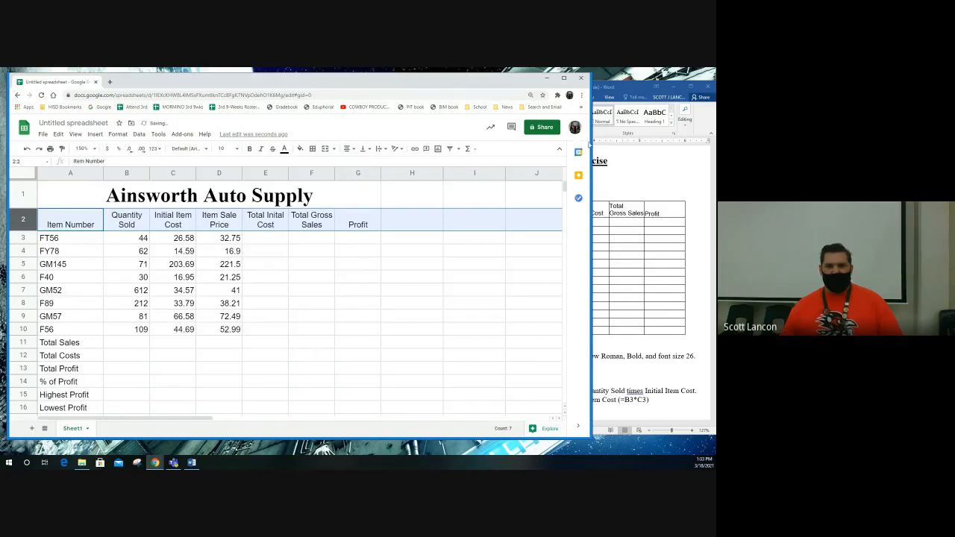
{"action": "left_click_drag", "start_coordinate": [591, 147], "coordinate": [408, 148]}
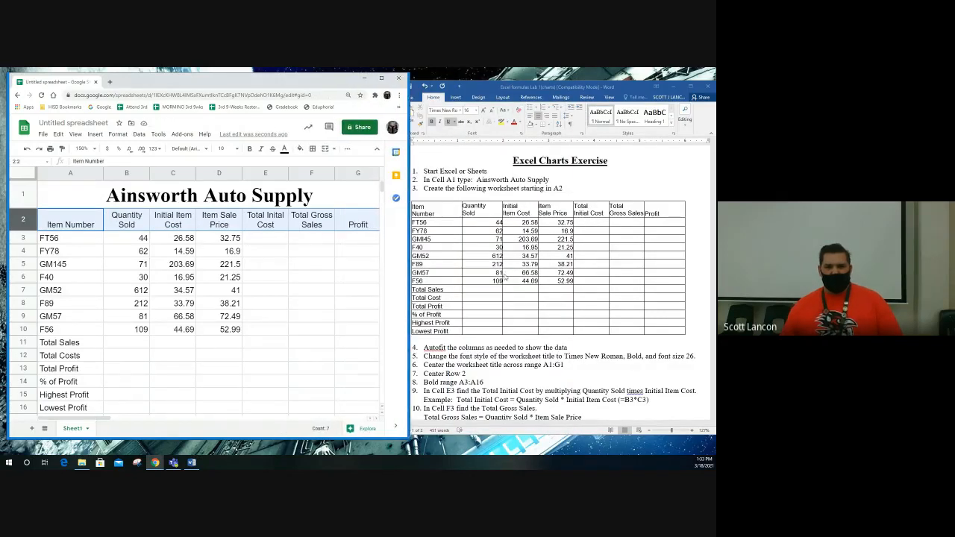
Bold the item numbers and summary labels in range A3:A16.
{"action": "left_click", "coordinate": [474, 343]}
{"action": "scroll", "coordinate": [474, 338], "scroll_direction": "down", "scroll_amount": 4}
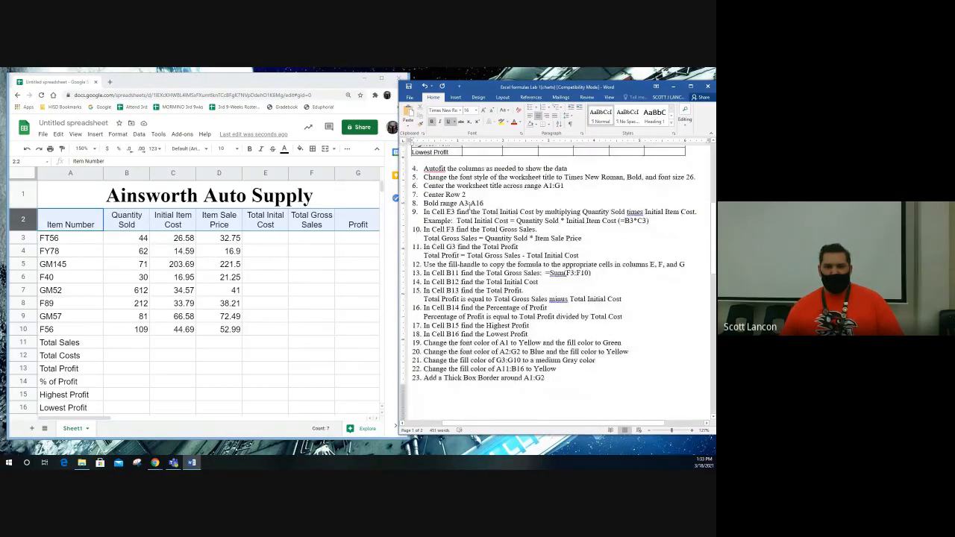
{"action": "left_click", "coordinate": [60, 250]}
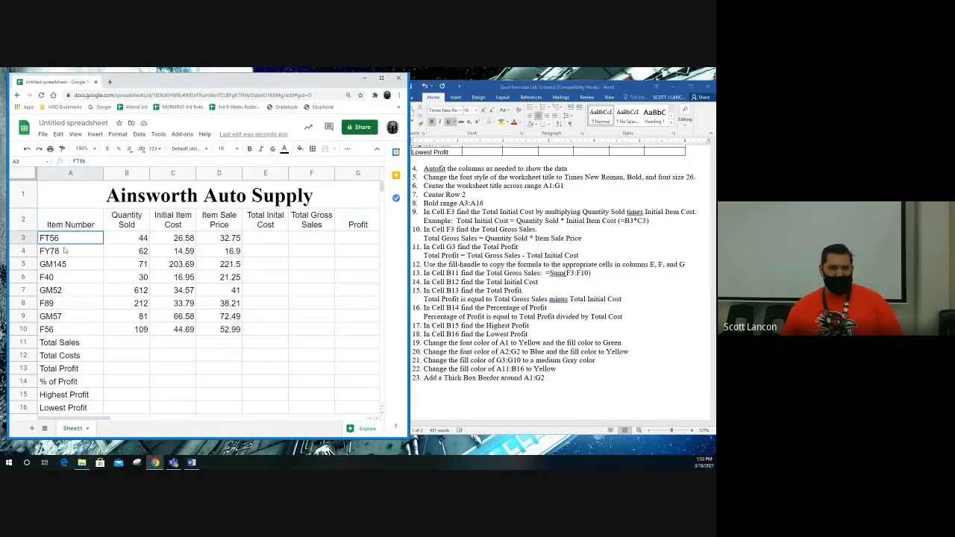
{"action": "left_click_drag", "start_coordinate": [66, 238], "coordinate": [79, 409]}
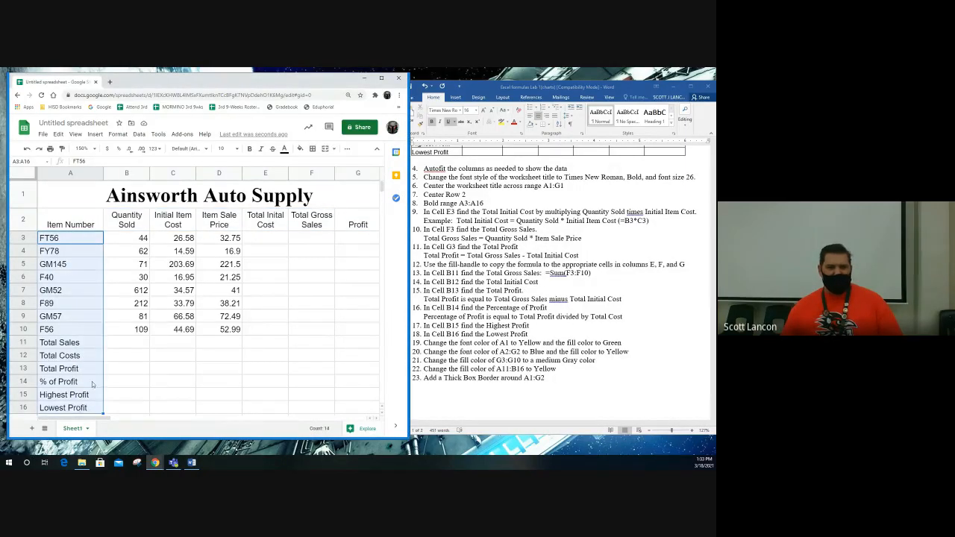
{"action": "left_click", "coordinate": [250, 150]}
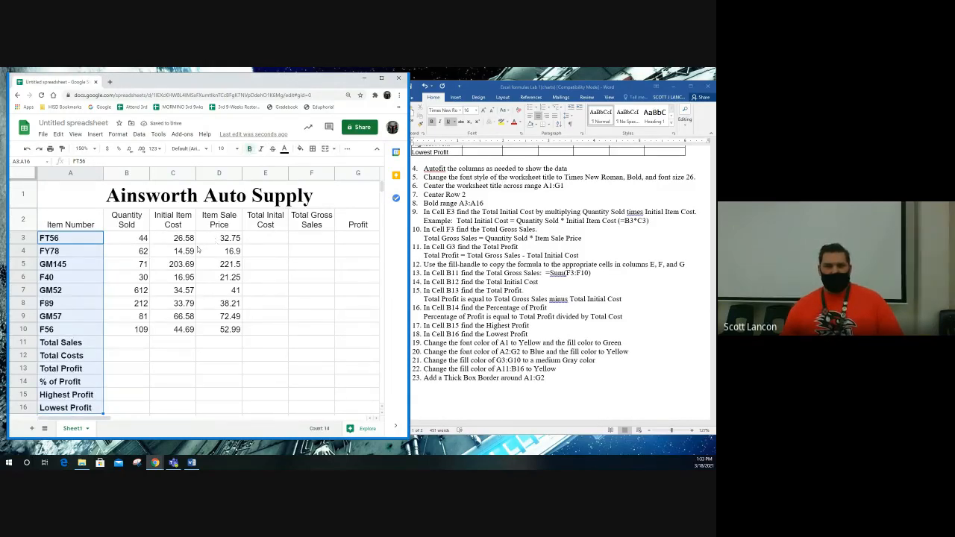
Calculate the Total Initial Cost in E3 as Quantity Sold times Initial Item Cost with the formula =B3*C3.
{"action": "left_click", "coordinate": [273, 239]}
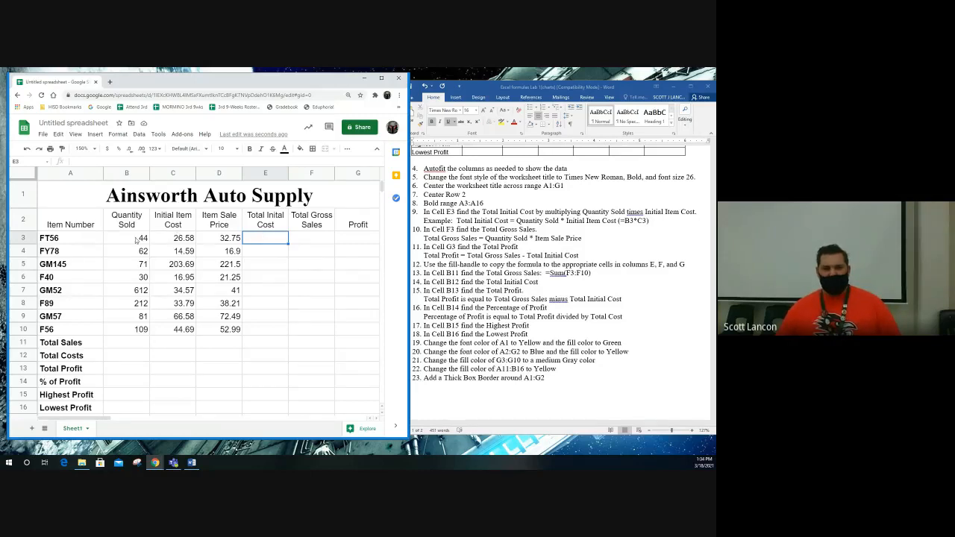
{"action": "left_click", "coordinate": [173, 238]}
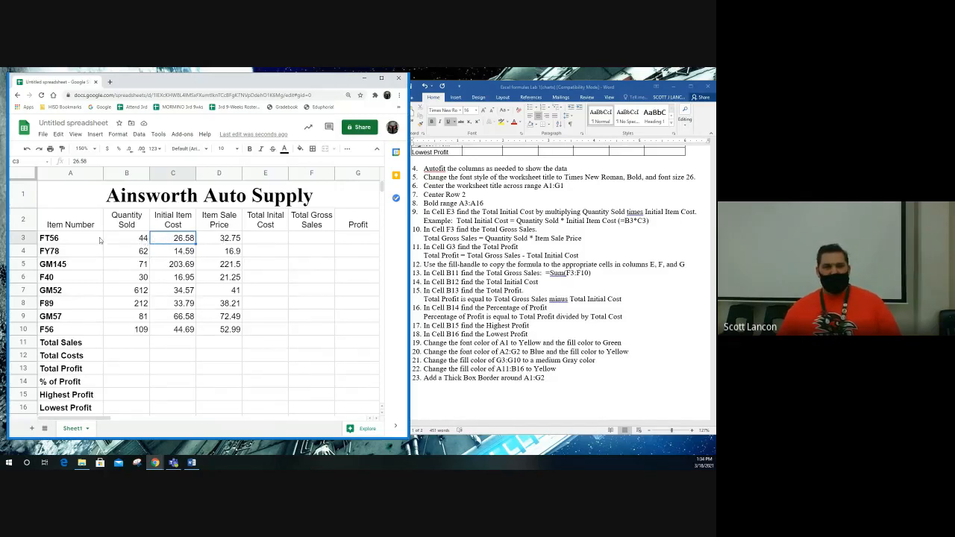
{"action": "left_click", "coordinate": [260, 239]}
{"action": "type", "text": "="}
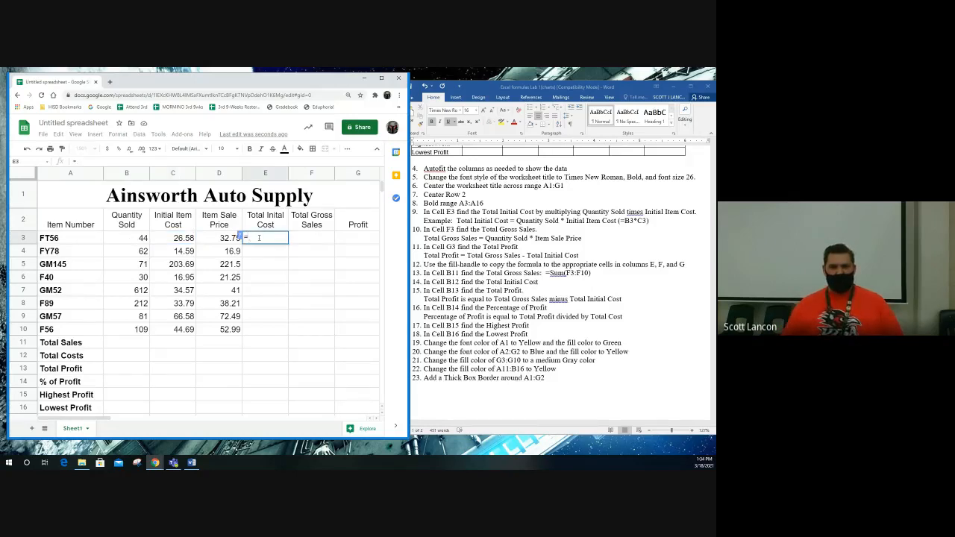
{"action": "left_click", "coordinate": [133, 242]}
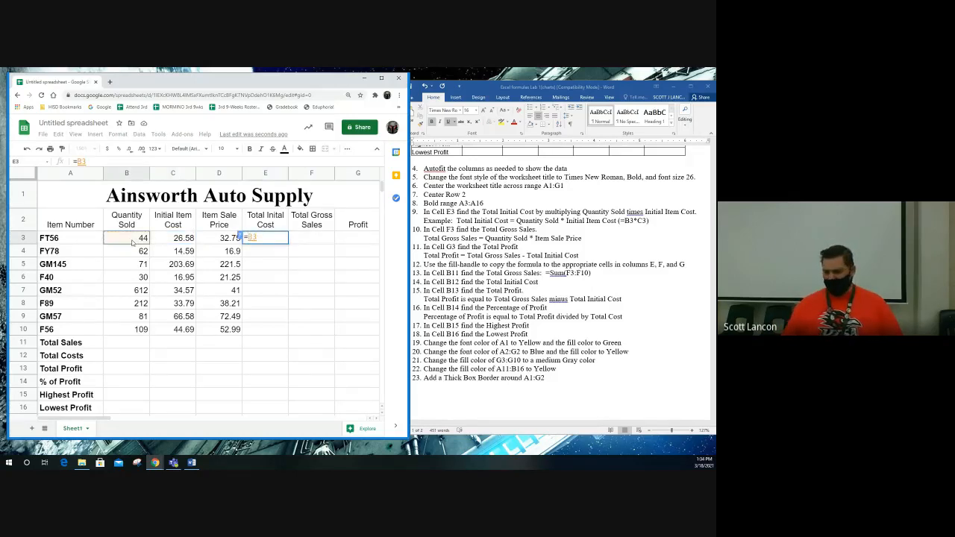
{"action": "type", "text": "*"}
{"action": "left_click", "coordinate": [184, 239]}
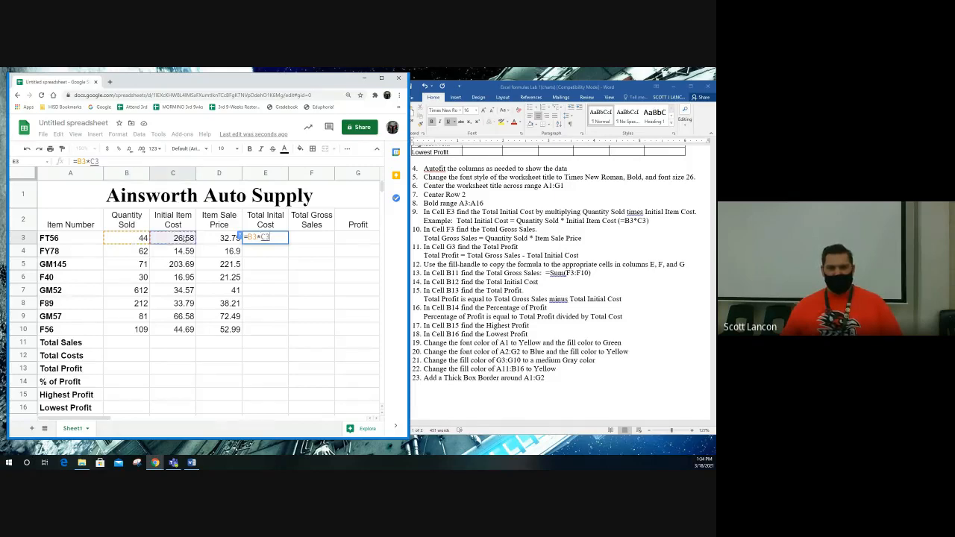
{"action": "key", "text": "Tab"}
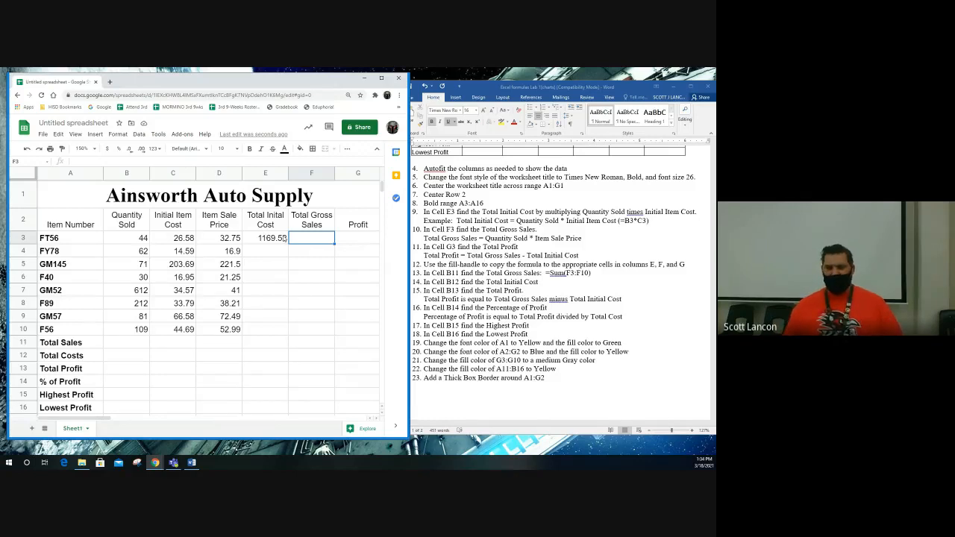
Calculate the Total Gross Sales in F3 as Quantity Sold times Item Sale Price with the formula =B3*D3.
{"action": "type", "text": "="}
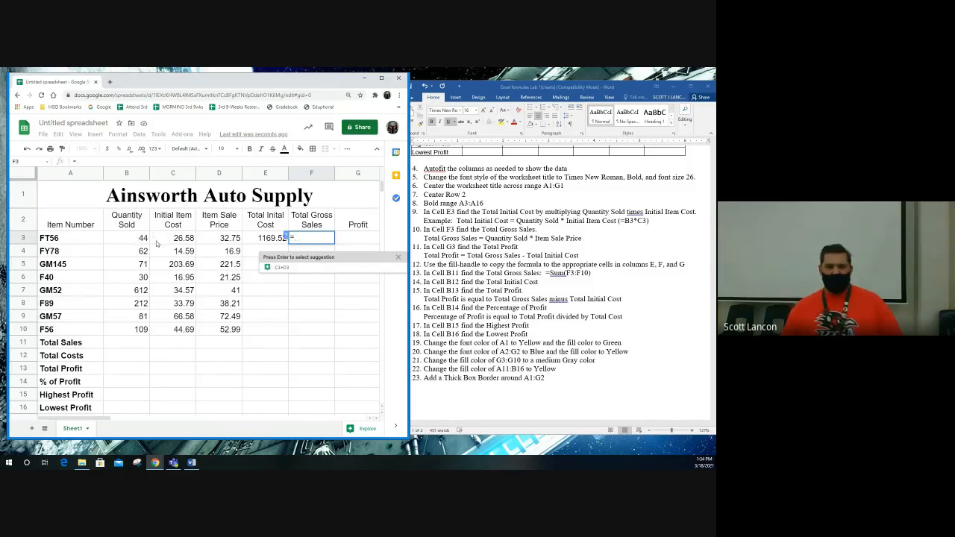
{"action": "left_click", "coordinate": [132, 239]}
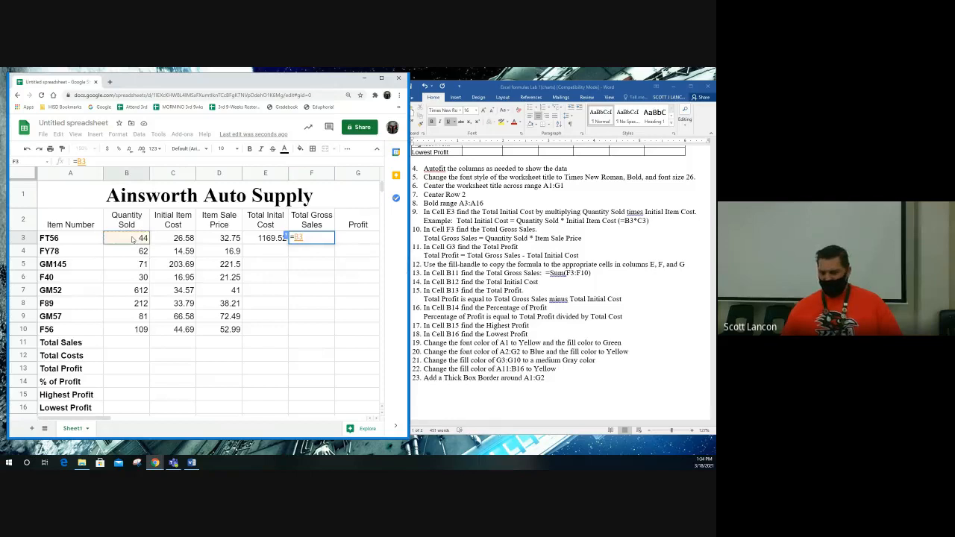
{"action": "type", "text": "*"}
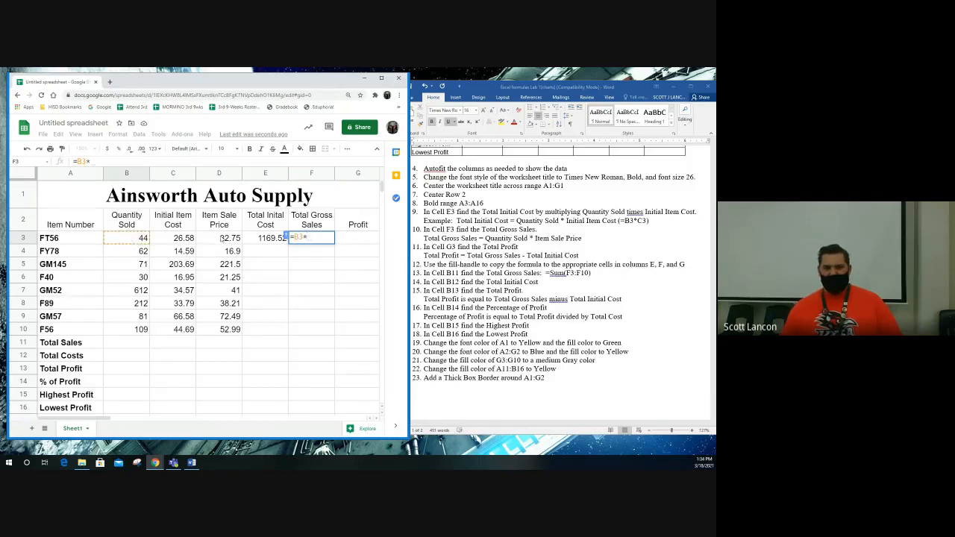
{"action": "left_click", "coordinate": [221, 239]}
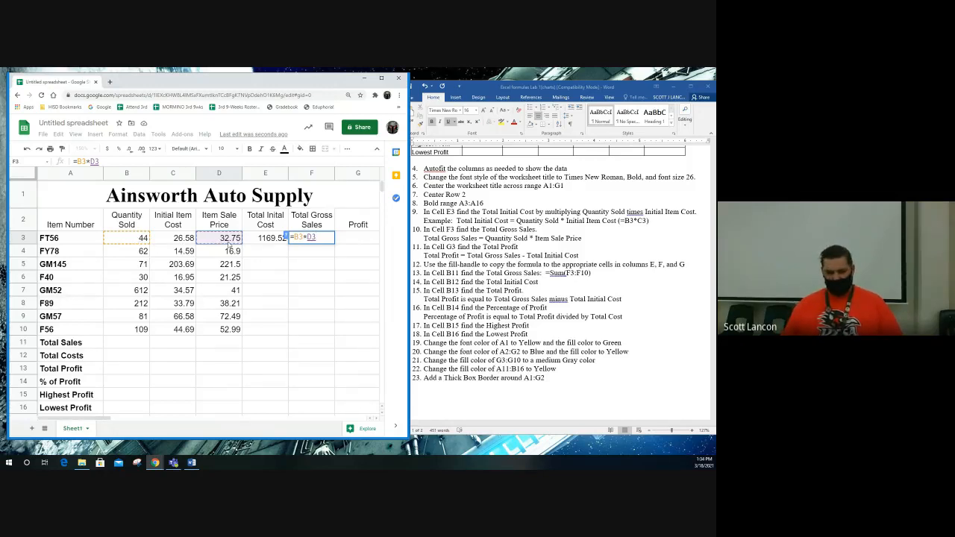
{"action": "key", "text": "ctrl+Return"}
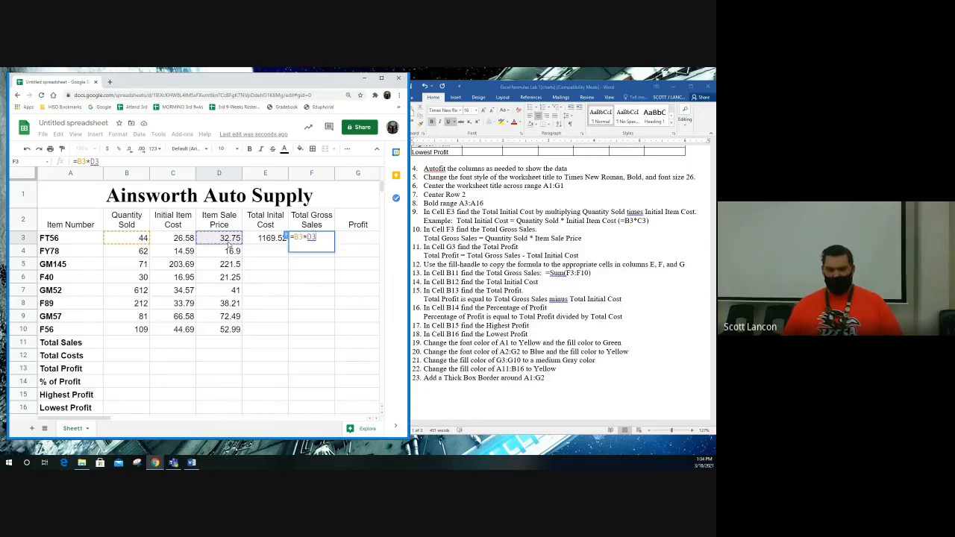
{"action": "key", "text": "ctrl+Return"}
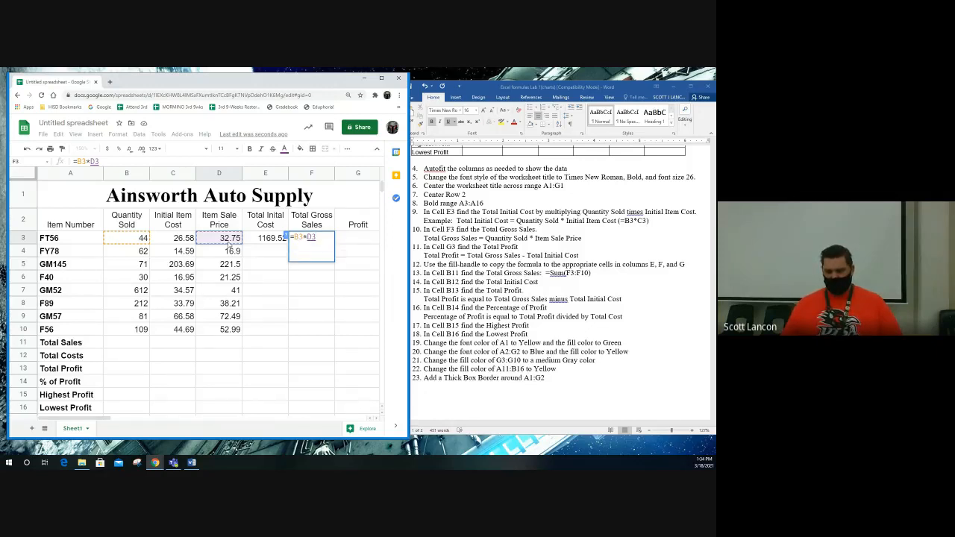
{"action": "key", "text": "BackSpace"}
{"action": "key", "text": "BackSpace"}
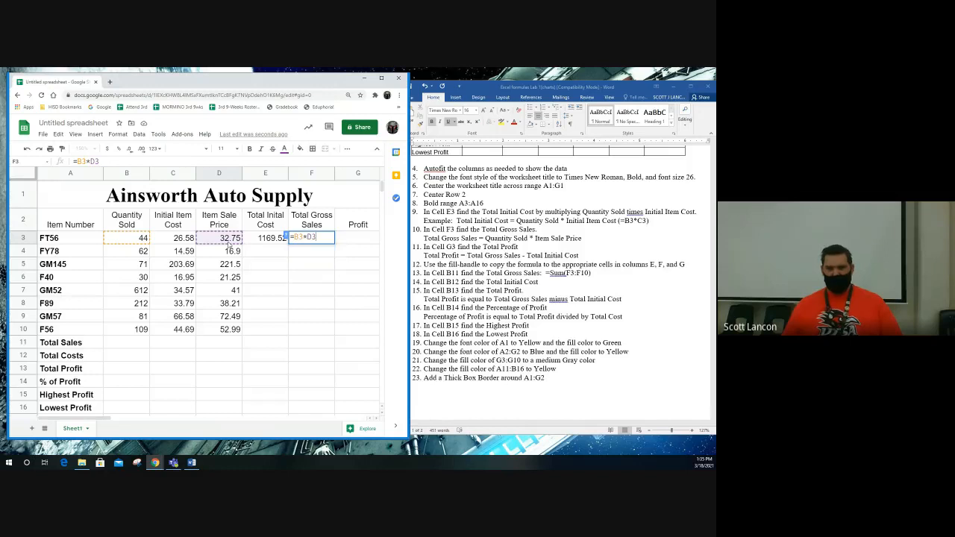
{"action": "key", "text": "Return"}
{"action": "key", "text": "Up"}
{"action": "key", "text": "Up"}
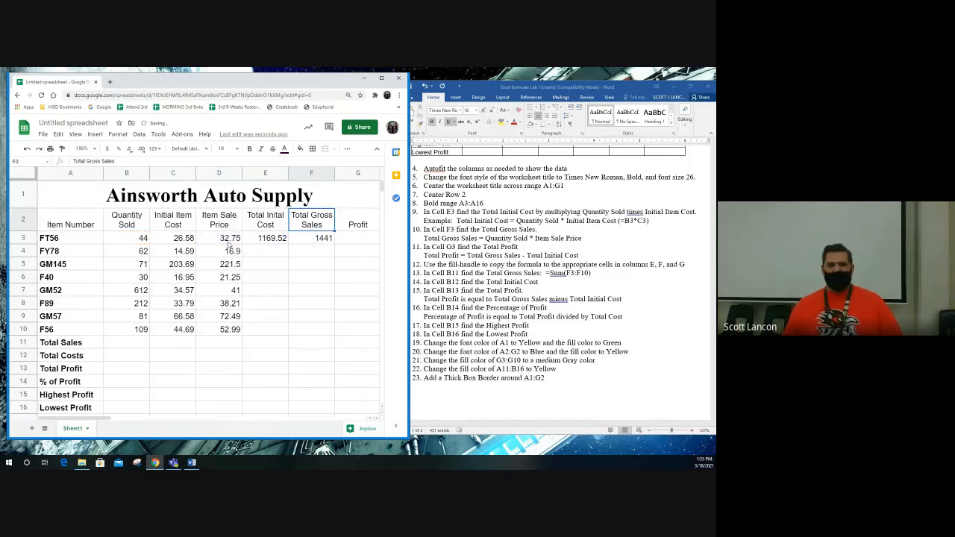
{"action": "key", "text": "Down"}
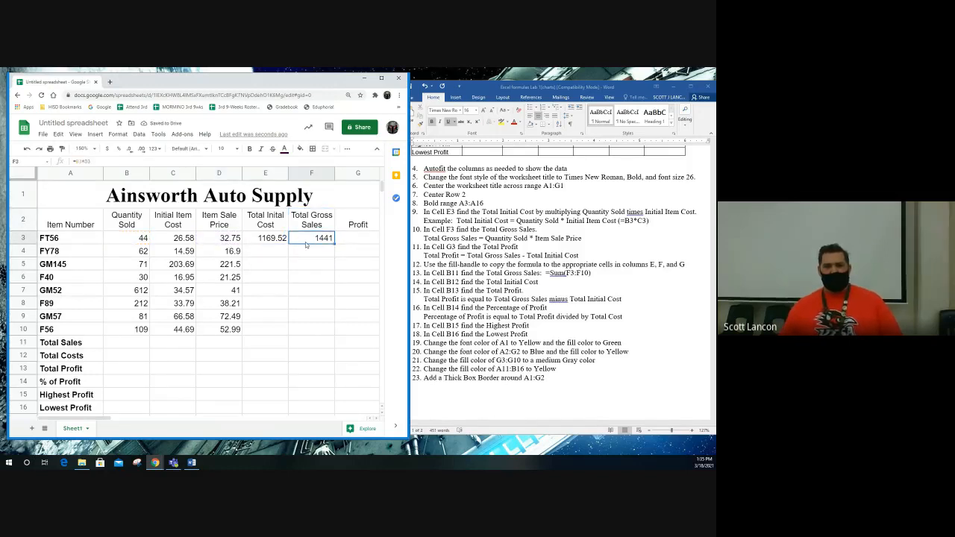
Calculate the Profit in G3 as Total Gross Sales minus Total Initial Cost with the formula =F3-E3.
{"action": "left_click", "coordinate": [266, 238]}
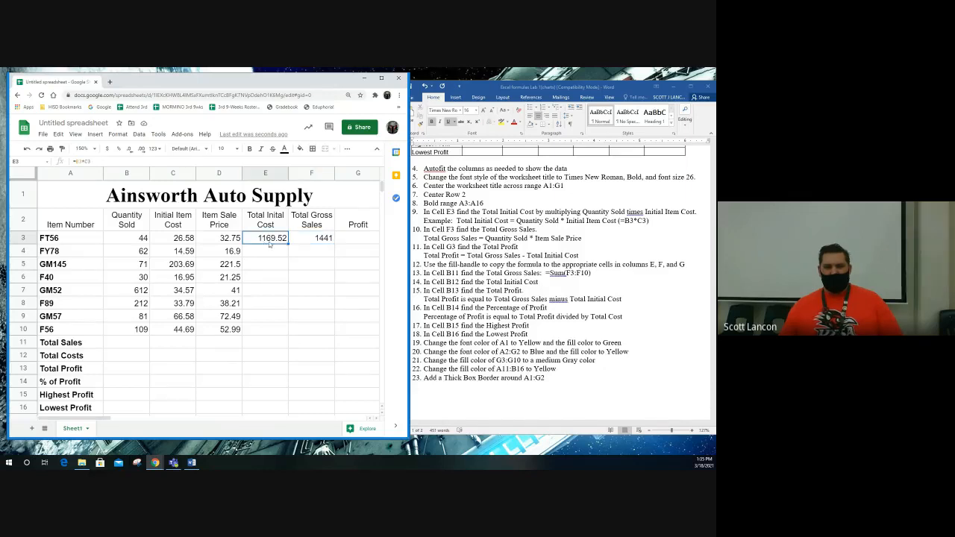
{"action": "left_click", "coordinate": [326, 240]}
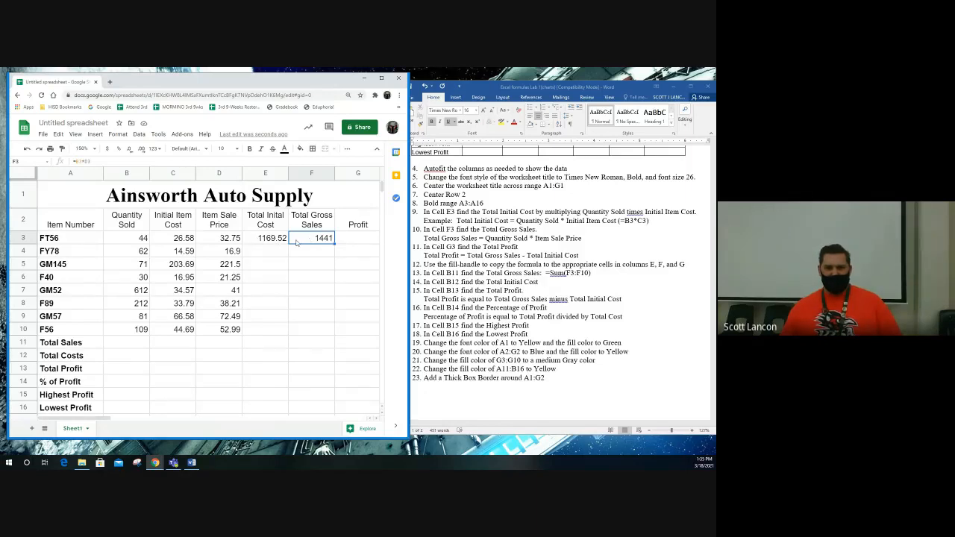
{"action": "left_click", "coordinate": [350, 242]}
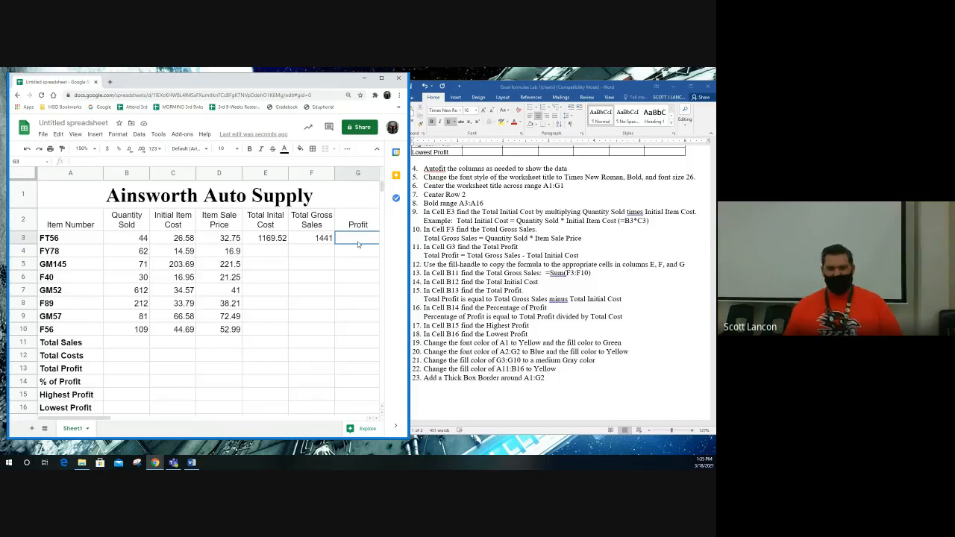
{"action": "type", "text": "="}
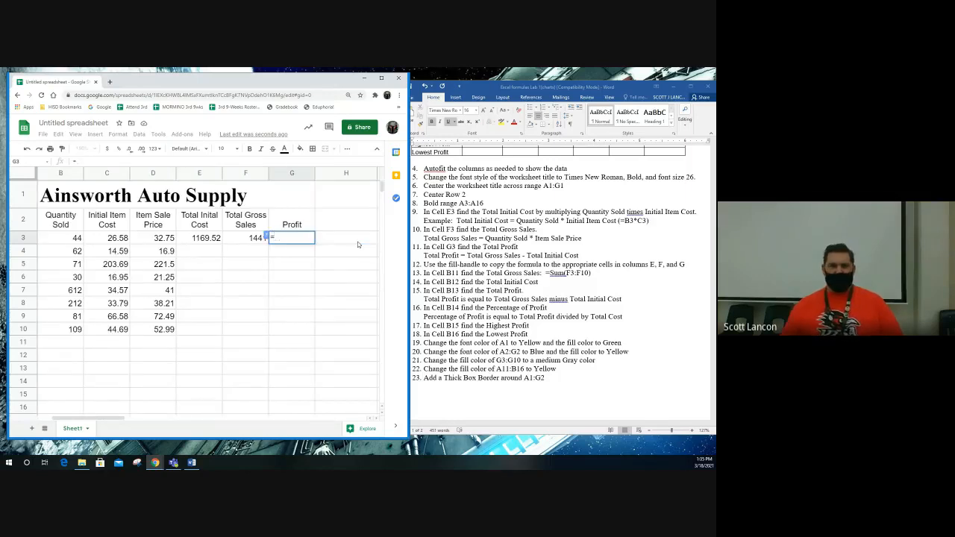
{"action": "left_click", "coordinate": [241, 238]}
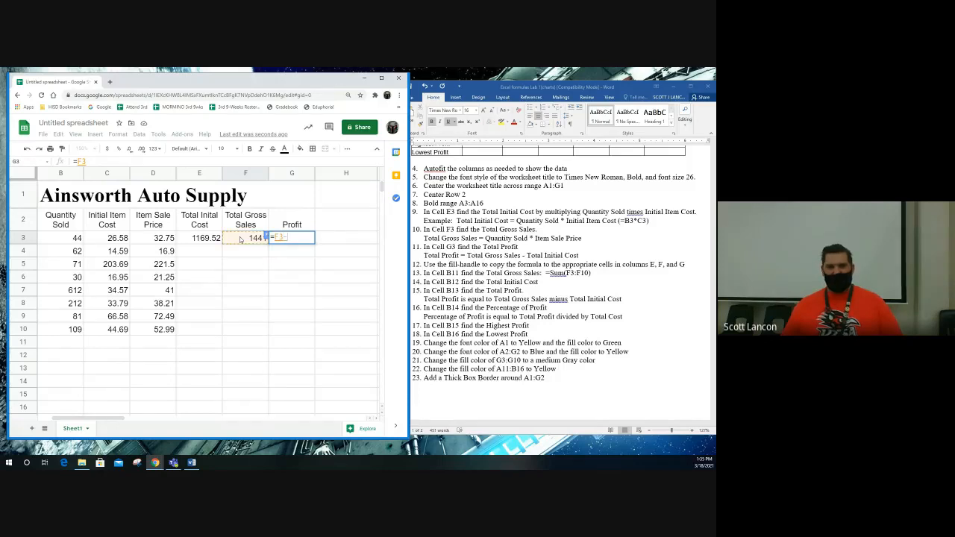
{"action": "type", "text": "-"}
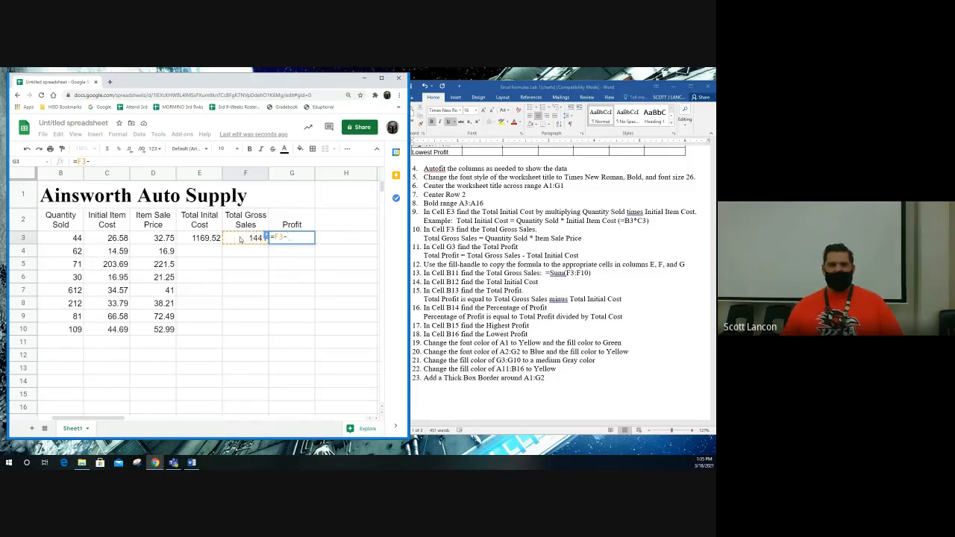
{"action": "left_click", "coordinate": [203, 238]}
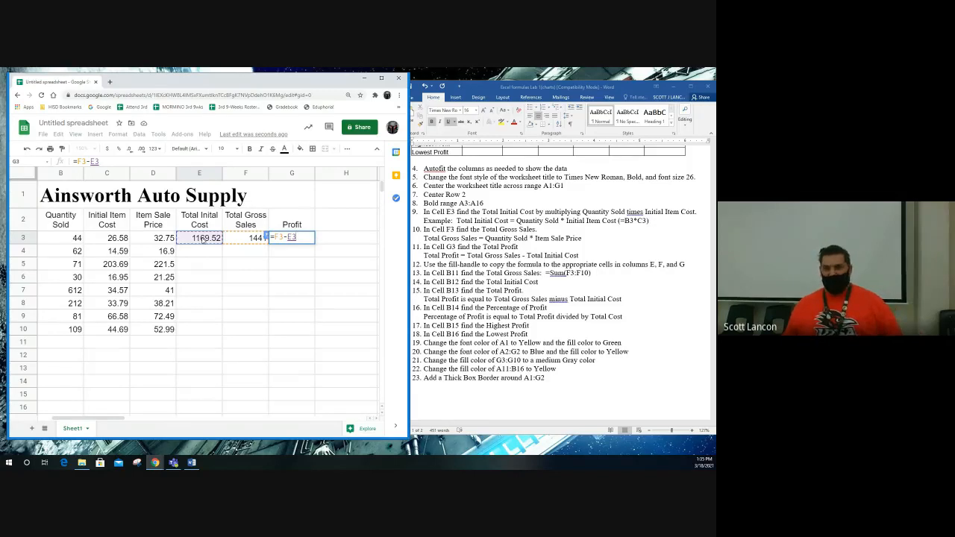
{"action": "key", "text": "Return"}
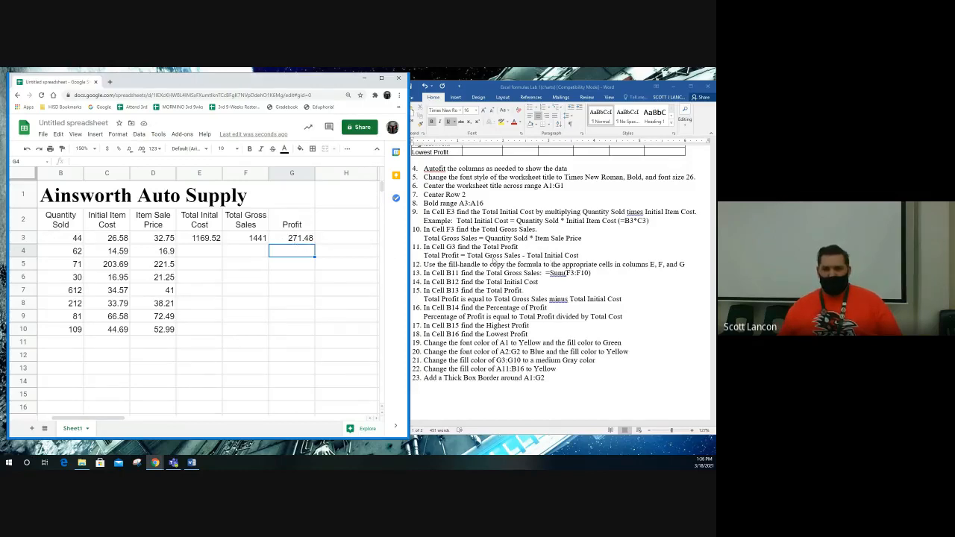
Copy the formulas in E3:G3 down through row 10 with the fill handle.
{"action": "left_click", "coordinate": [200, 239]}
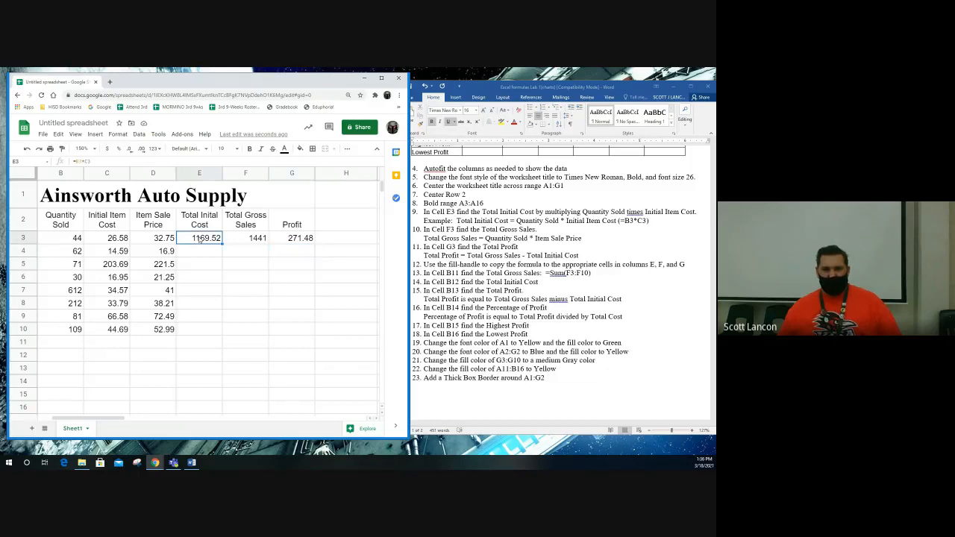
{"action": "left_click_drag", "start_coordinate": [200, 238], "coordinate": [291, 238]}
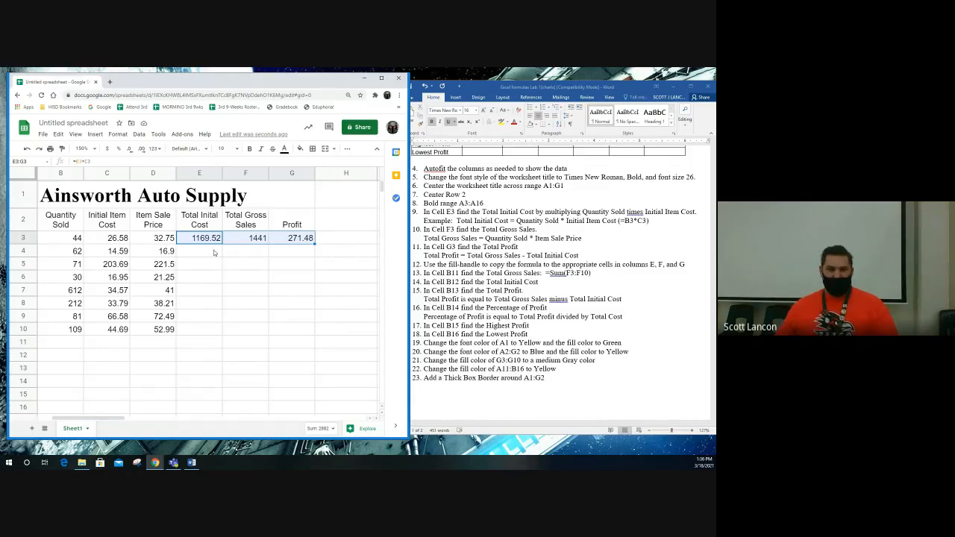
{"action": "left_click_drag", "start_coordinate": [207, 241], "coordinate": [300, 240]}
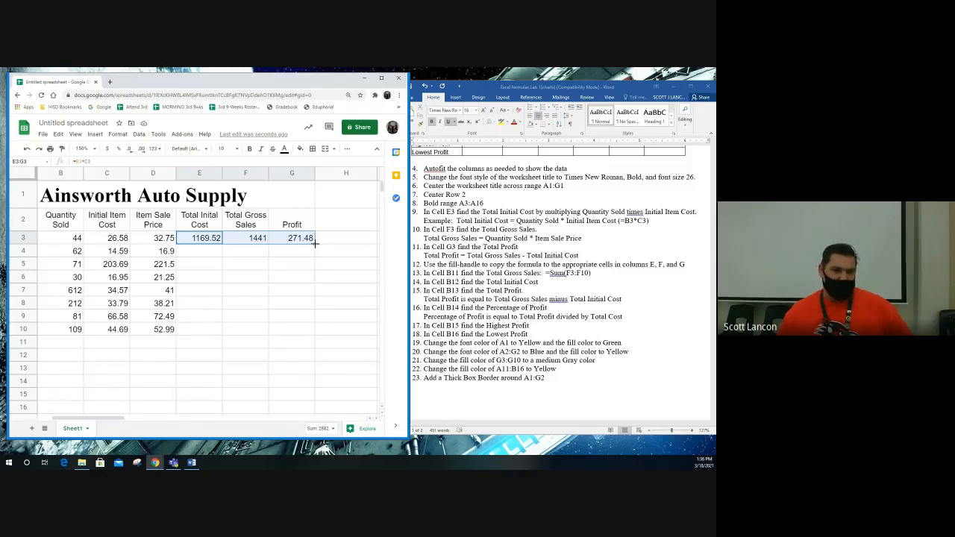
{"action": "left_click_drag", "start_coordinate": [315, 243], "coordinate": [313, 333]}
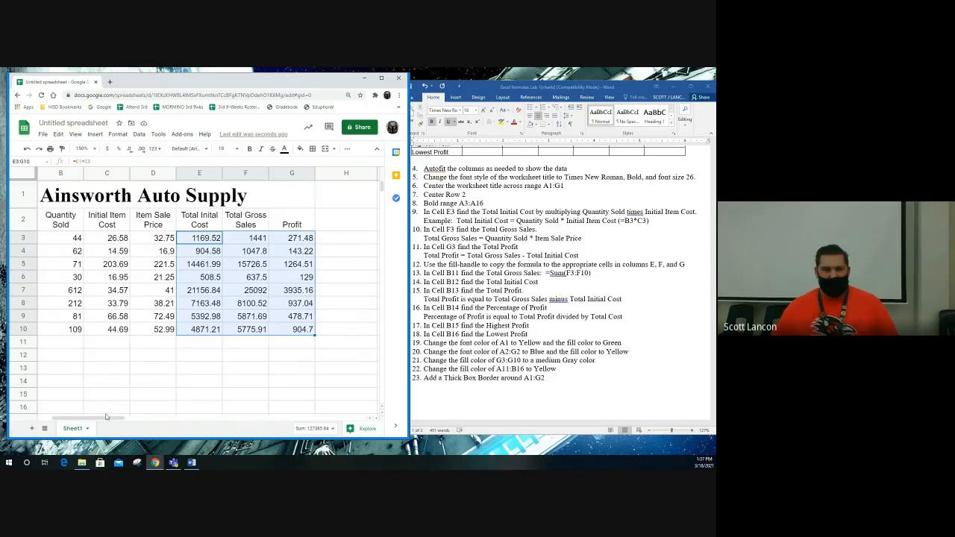
Calculate Total Sales in B11 by inserting the SUM function over the Total Gross Sales range, =SUM(F3:F10).
{"action": "left_click_drag", "start_coordinate": [105, 418], "coordinate": [82, 415]}
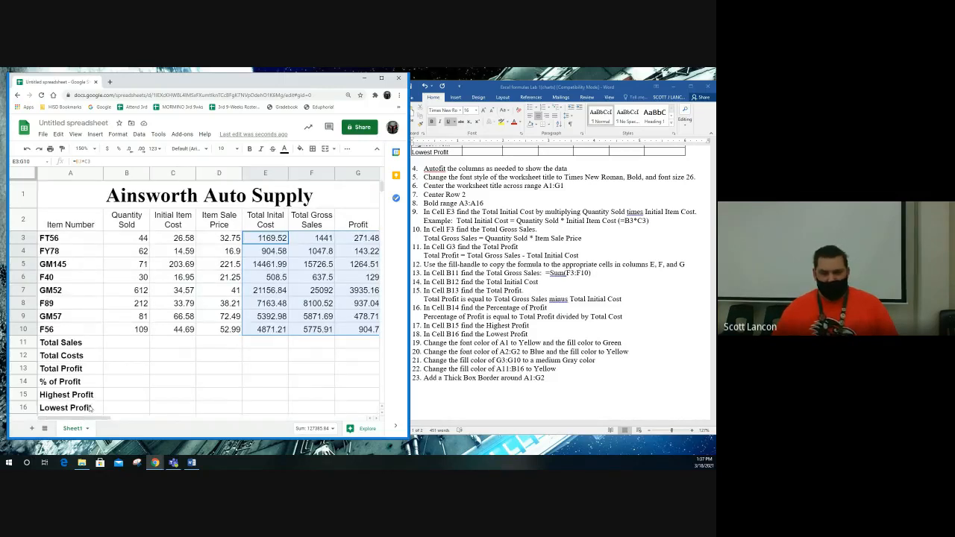
{"action": "left_click", "coordinate": [125, 342]}
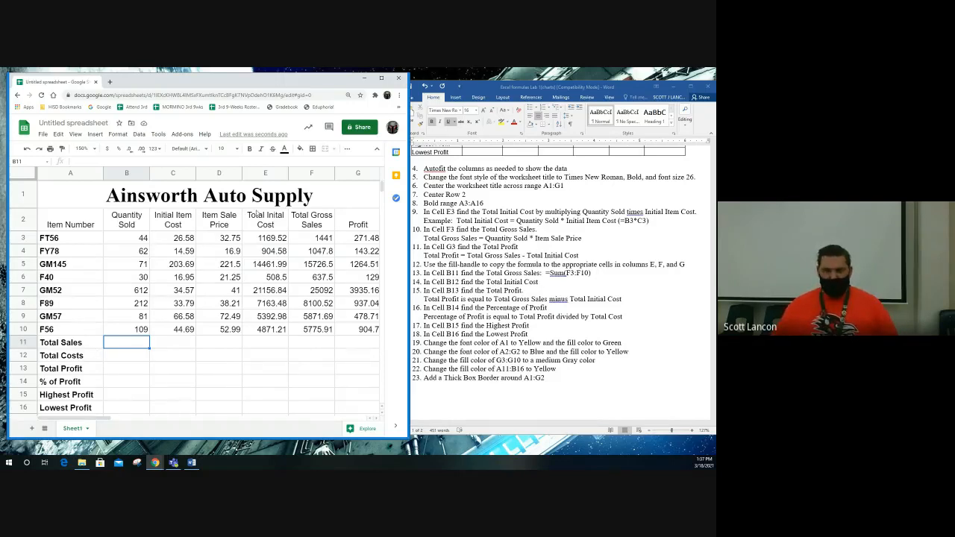
{"action": "left_click", "coordinate": [378, 150]}
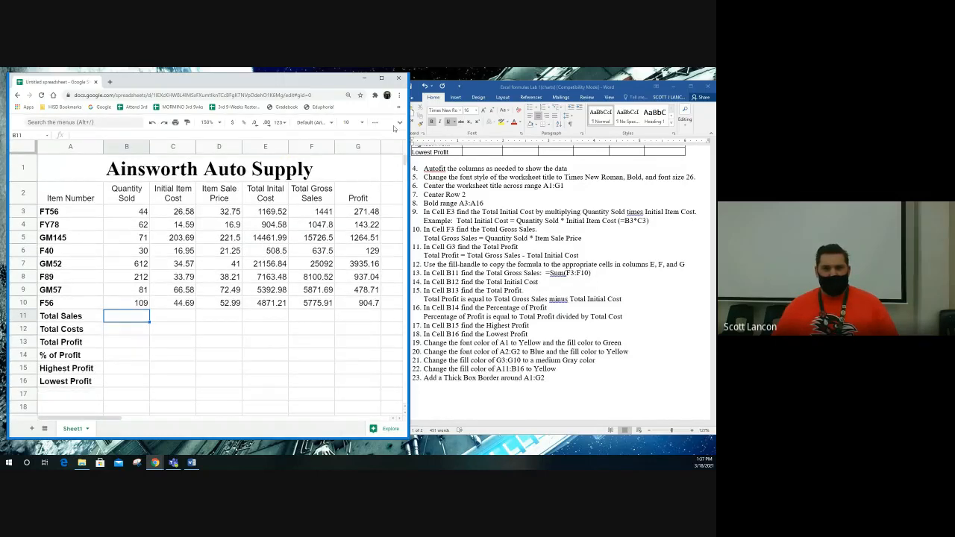
{"action": "left_click", "coordinate": [399, 122]}
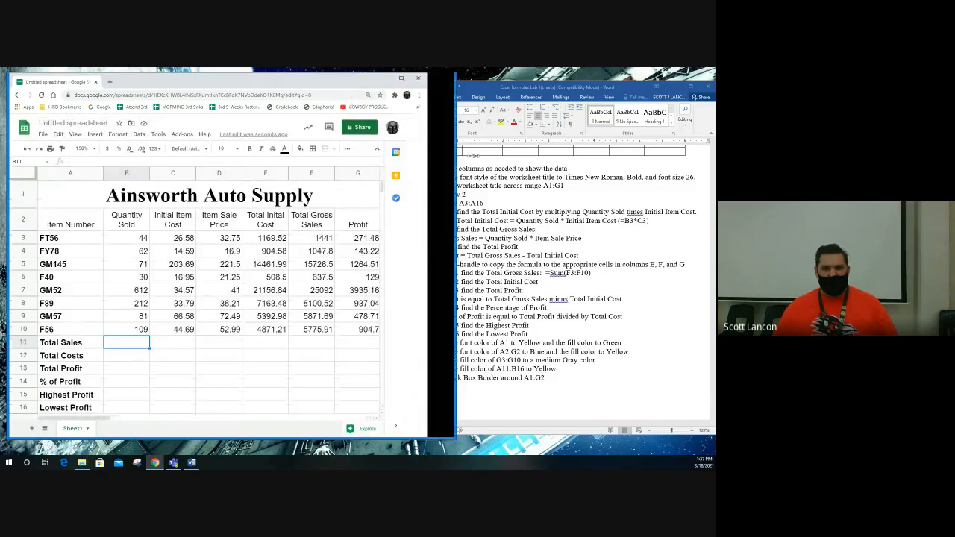
{"action": "left_click_drag", "start_coordinate": [474, 156], "coordinate": [512, 158]}
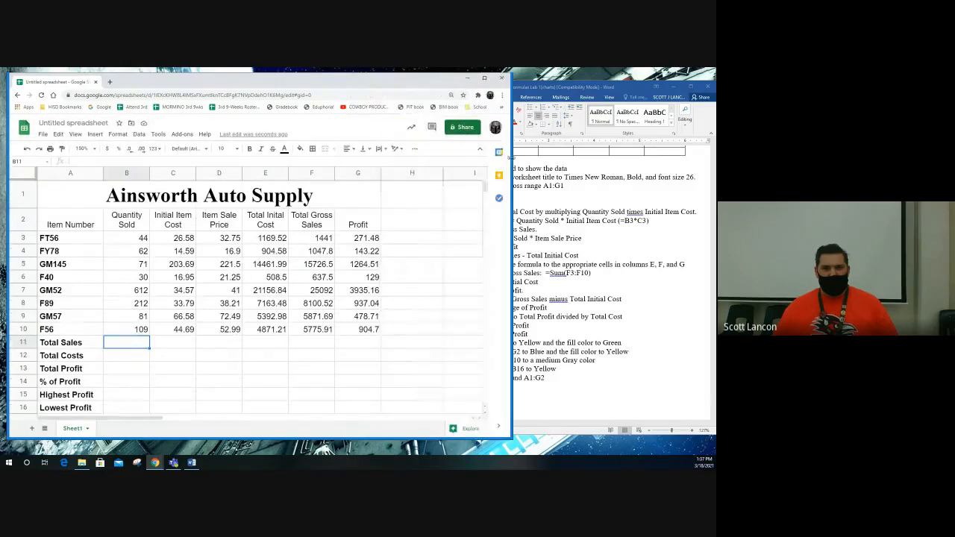
{"action": "left_click", "coordinate": [415, 149]}
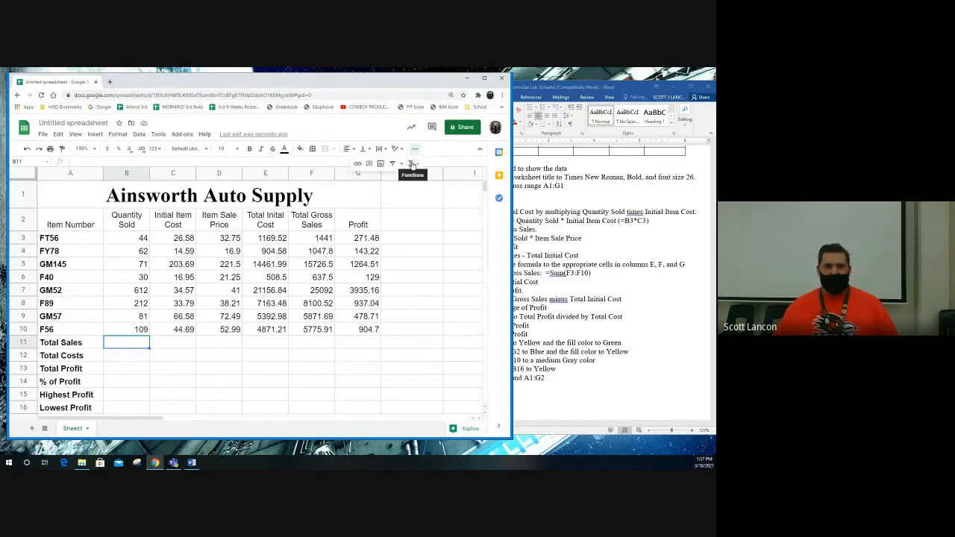
{"action": "left_click", "coordinate": [95, 134]}
{"action": "mouse_move", "coordinate": [110, 310]}
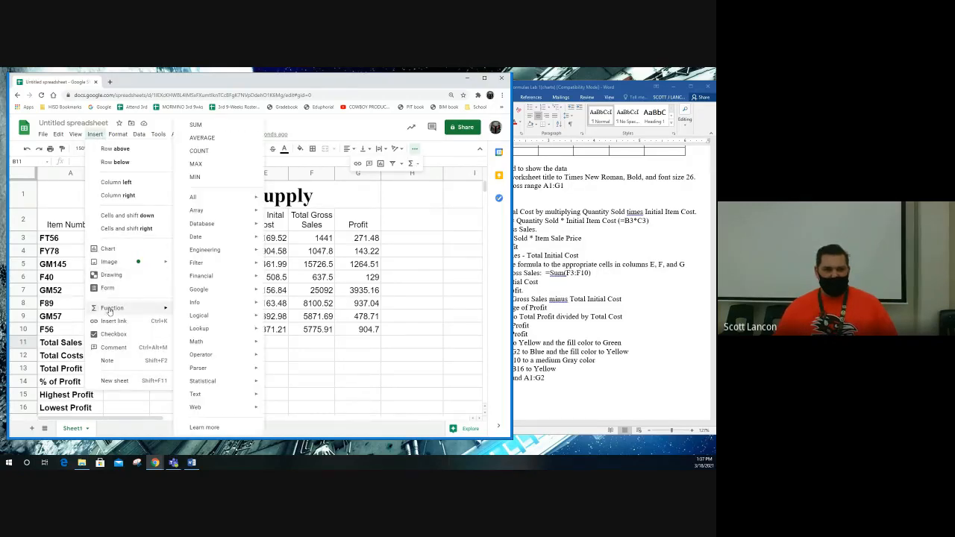
{"action": "left_click", "coordinate": [196, 124]}
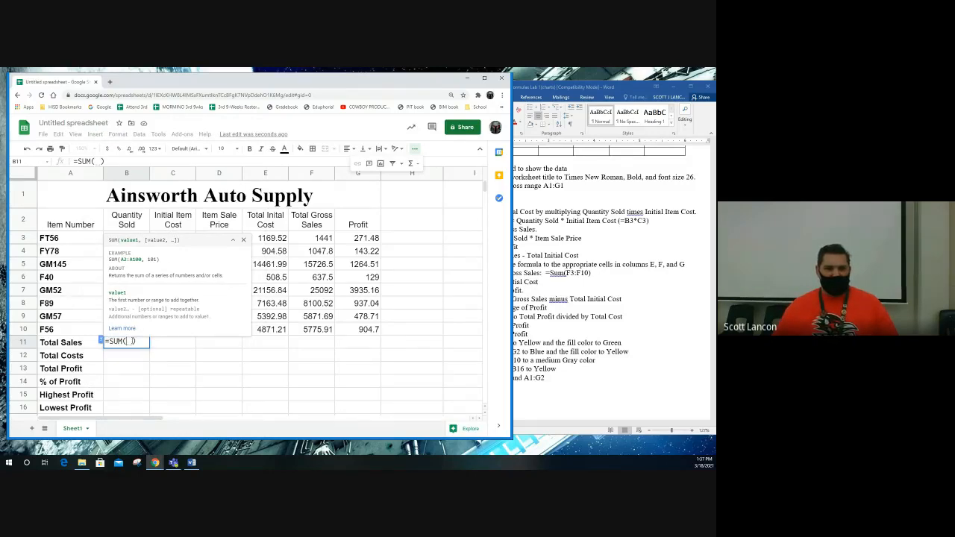
{"action": "left_click", "coordinate": [243, 239]}
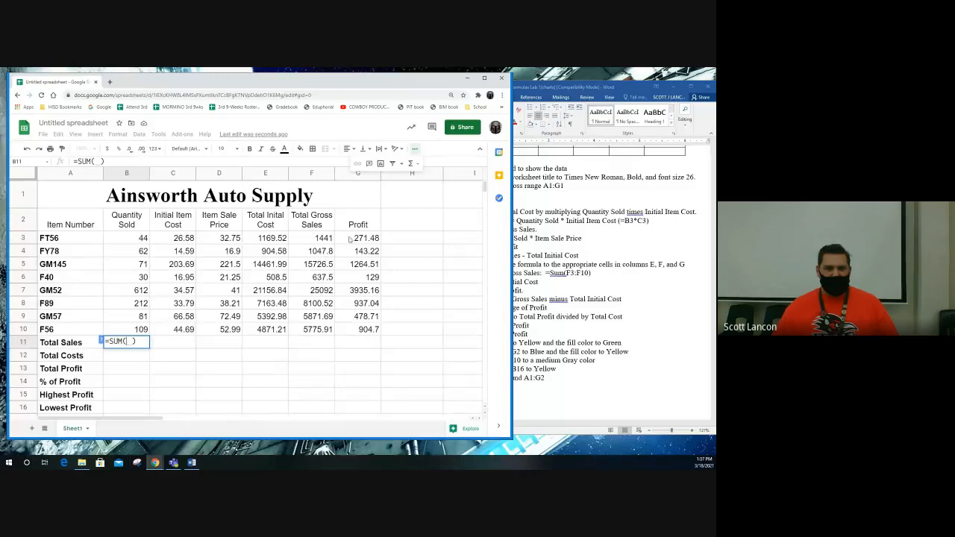
{"action": "left_click_drag", "start_coordinate": [314, 239], "coordinate": [314, 331]}
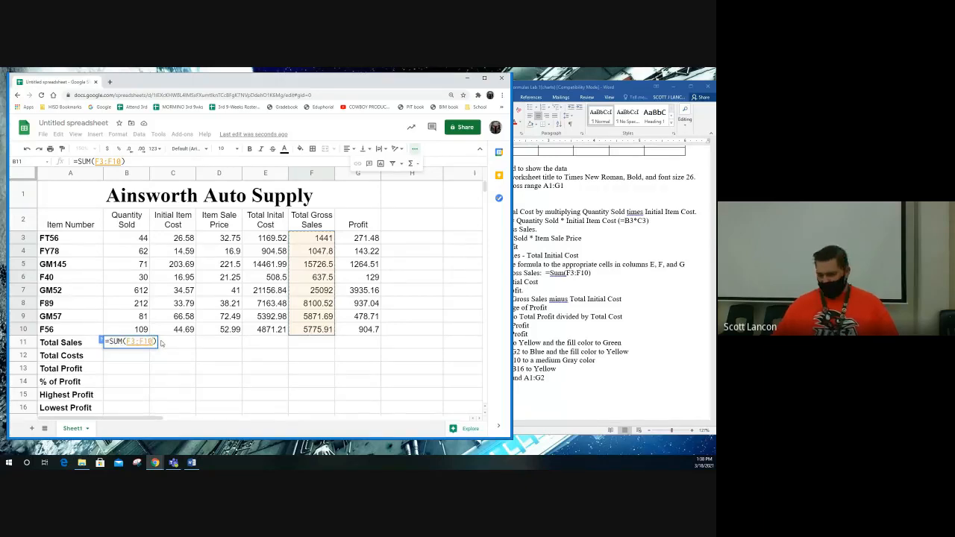
{"action": "key", "text": "Return"}
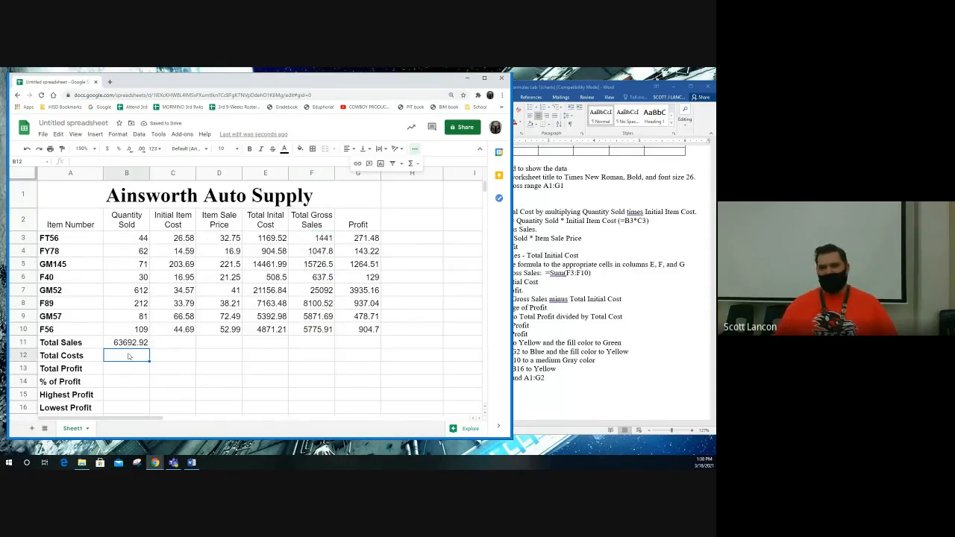
Calculate Total Costs in B12 by summing the Total Initial Cost column with the formula =SUM(E3:E10).
{"action": "left_click_drag", "start_coordinate": [263, 241], "coordinate": [267, 333]}
{"action": "left_click", "coordinate": [124, 356]}
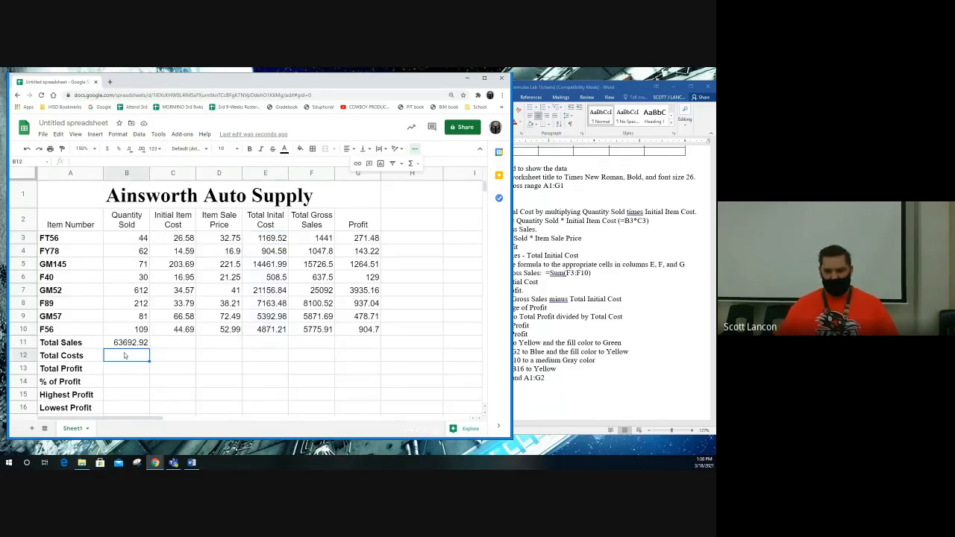
{"action": "type", "text": "="}
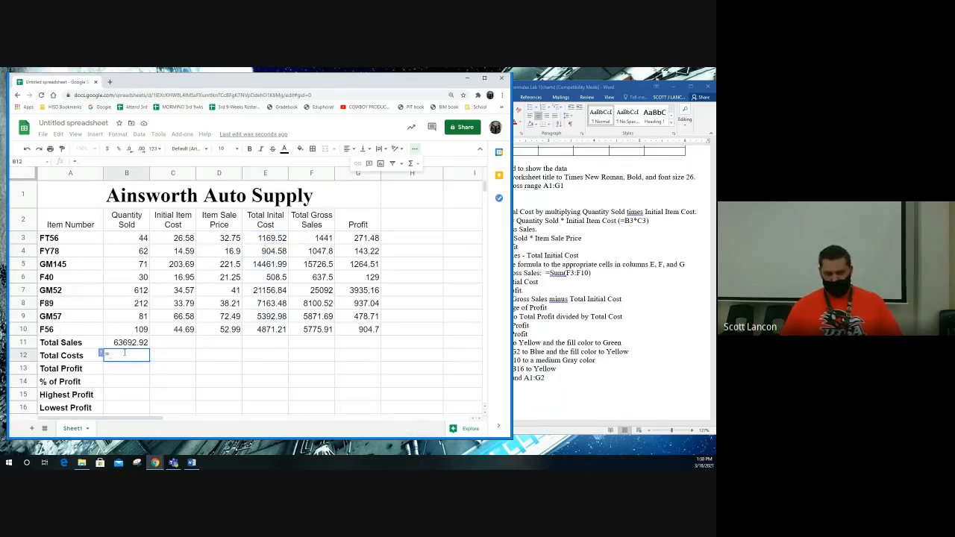
{"action": "type", "text": "SUM("}
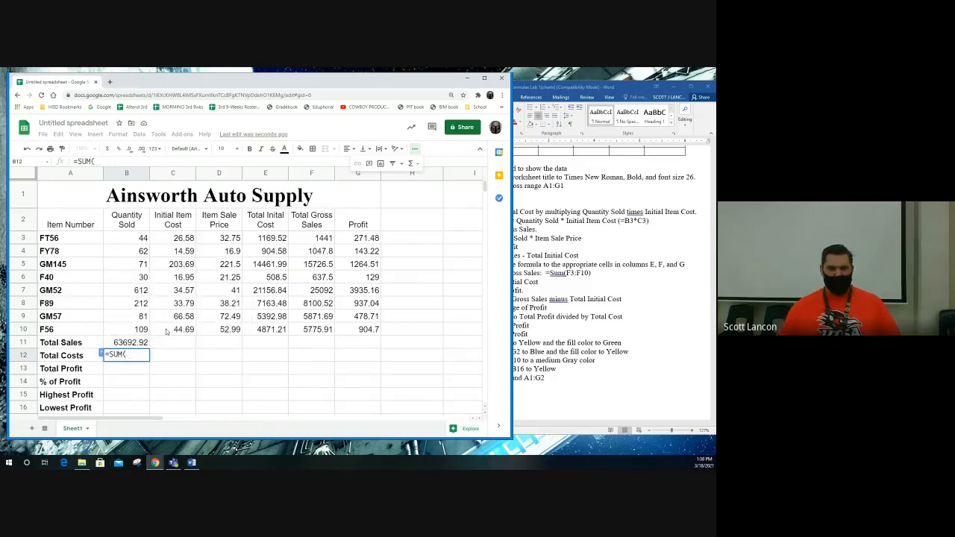
{"action": "left_click_drag", "start_coordinate": [267, 240], "coordinate": [281, 330]}
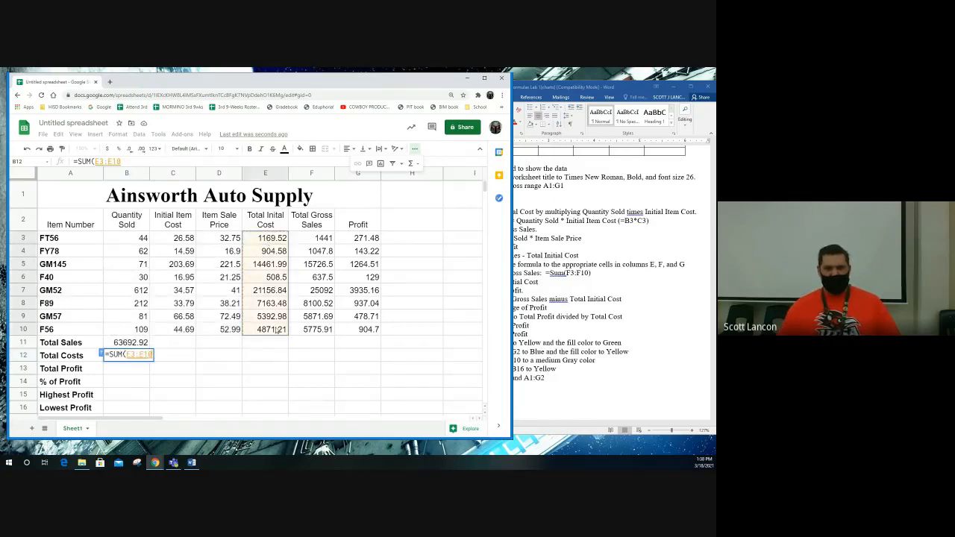
{"action": "type", "text": ")"}
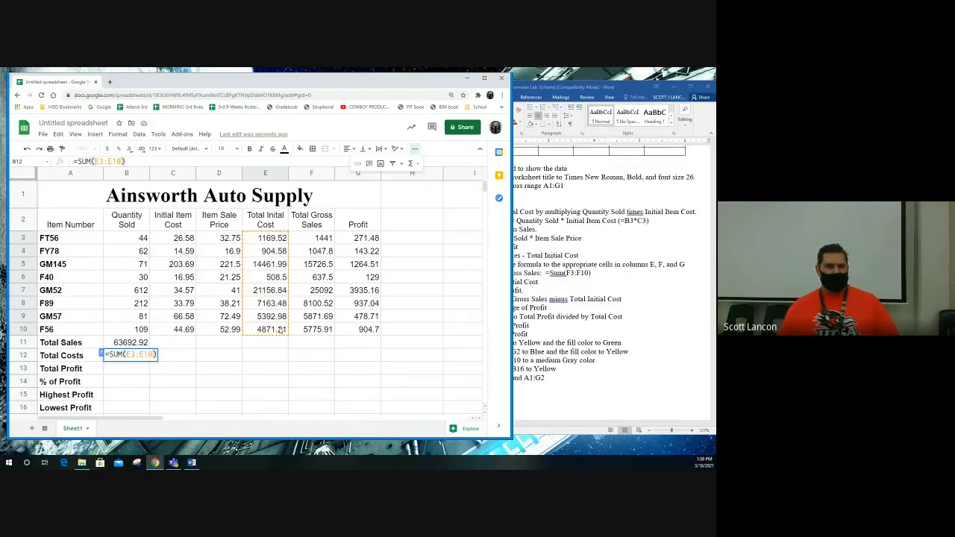
{"action": "key", "text": "Return"}
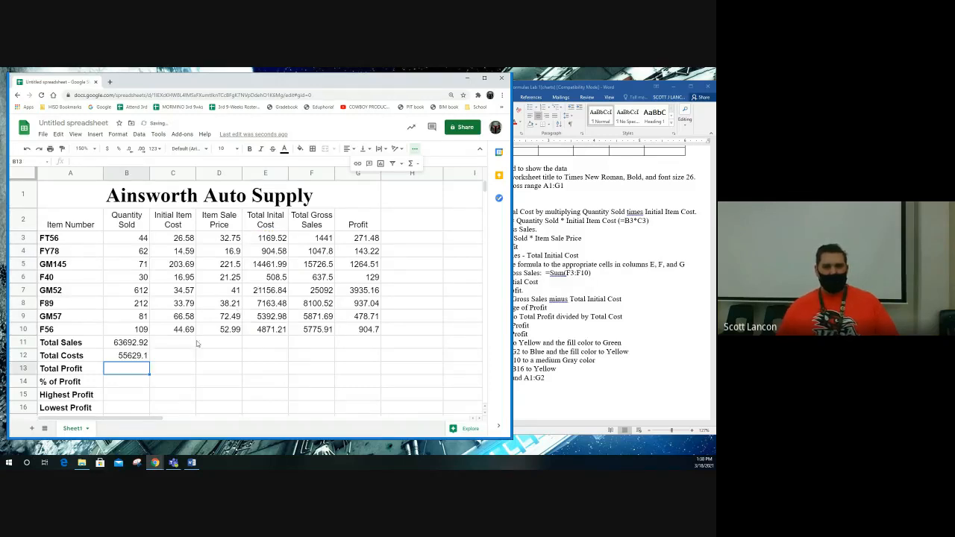
Calculate Total Profit in B13 as Total Sales minus Total Costs with =B11-B12, and check it against the sum of G3:G10.
{"action": "left_click", "coordinate": [128, 344]}
{"action": "left_click", "coordinate": [129, 356]}
{"action": "left_click", "coordinate": [132, 370]}
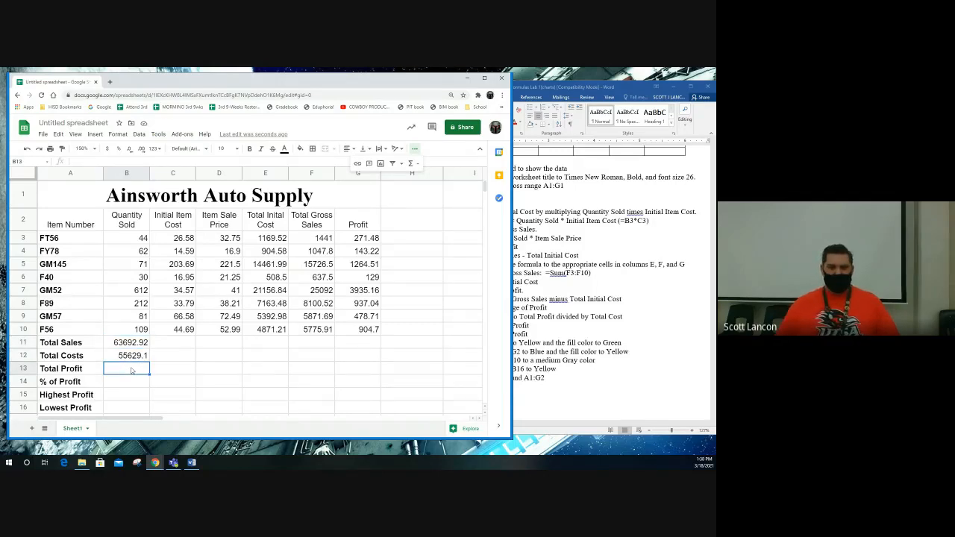
{"action": "type", "text": "="}
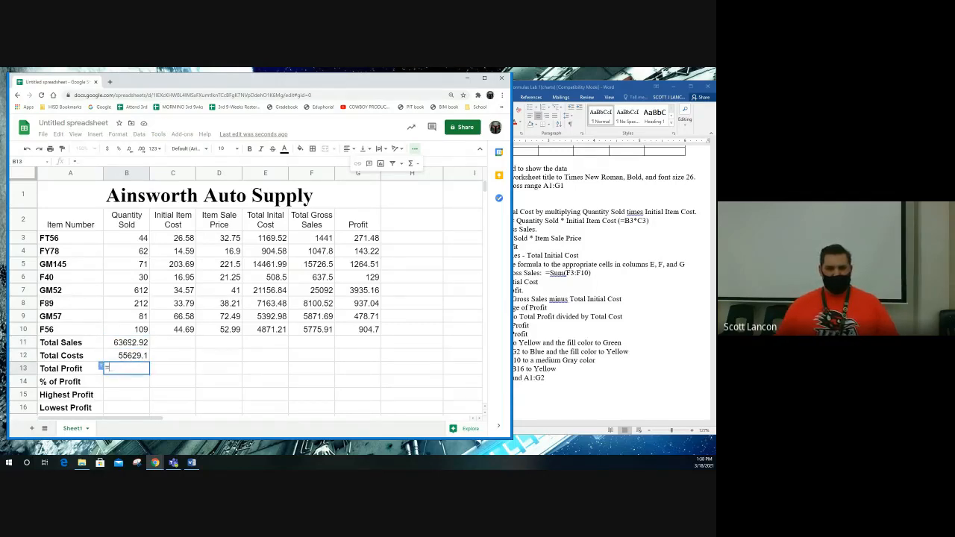
{"action": "left_click", "coordinate": [132, 342]}
{"action": "type", "text": "-"}
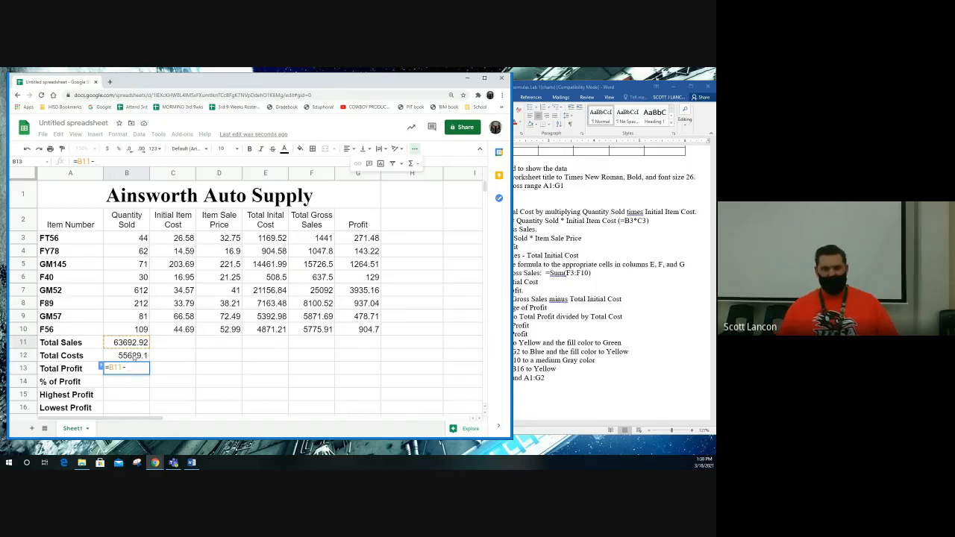
{"action": "left_click", "coordinate": [134, 356]}
{"action": "key", "text": "Return"}
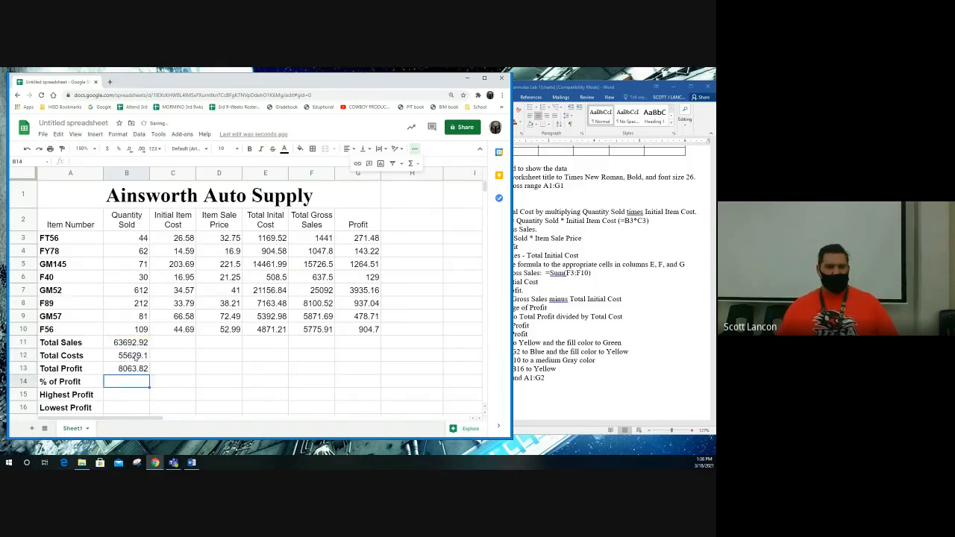
{"action": "left_click", "coordinate": [129, 369]}
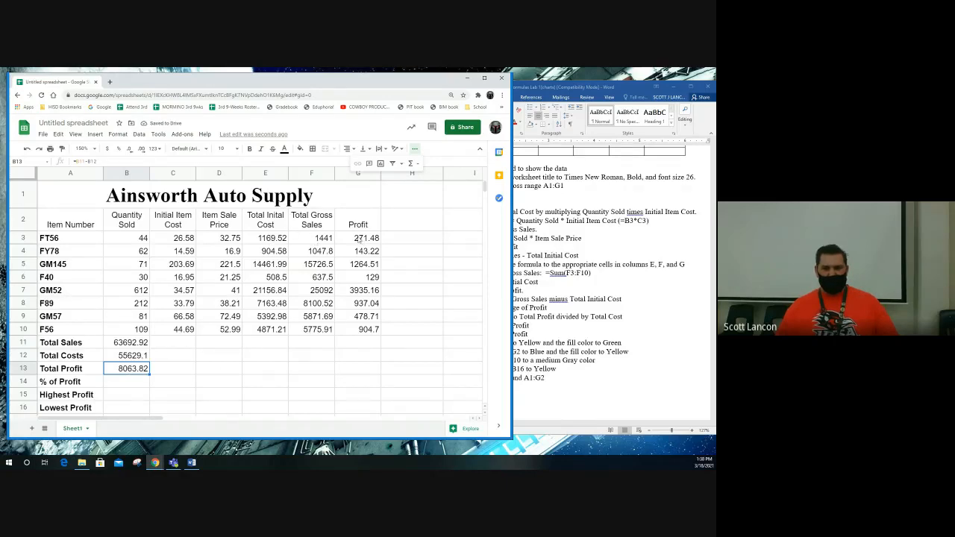
{"action": "left_click", "coordinate": [360, 239]}
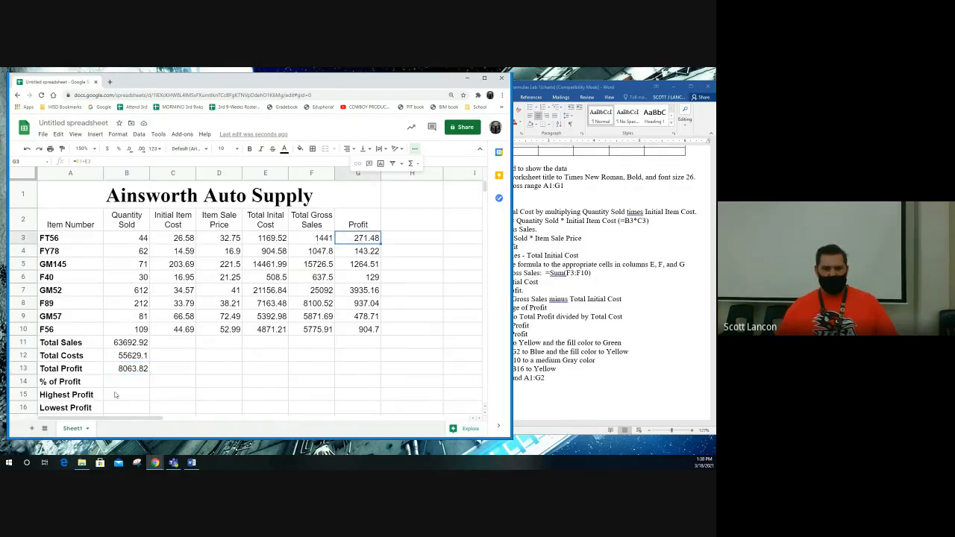
{"action": "left_click_drag", "start_coordinate": [360, 239], "coordinate": [359, 329]}
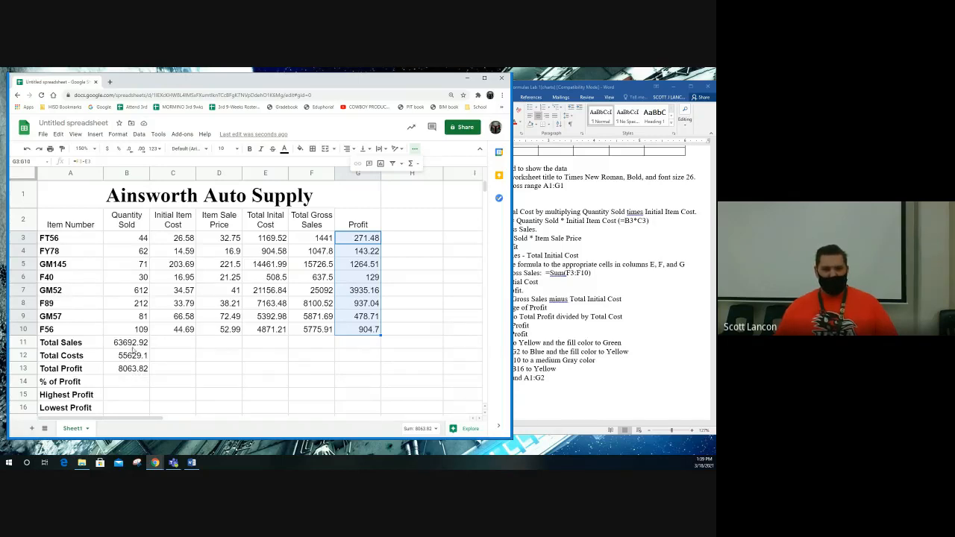
Narrow the spreadsheet window to uncover the instructions, and calculate the % of Profit in B14 with the formula =B13/B12.
{"action": "left_click", "coordinate": [127, 380]}
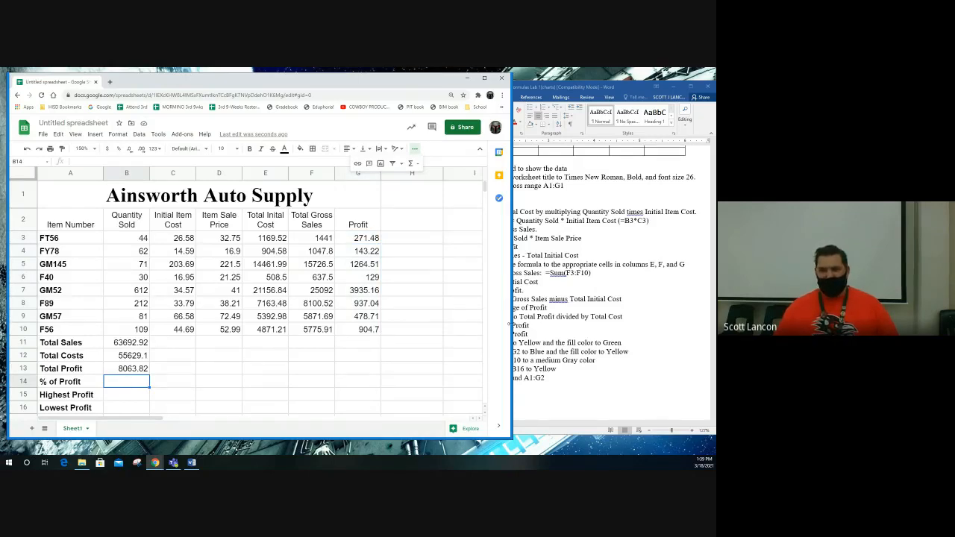
{"action": "left_click_drag", "start_coordinate": [510, 324], "coordinate": [449, 324]}
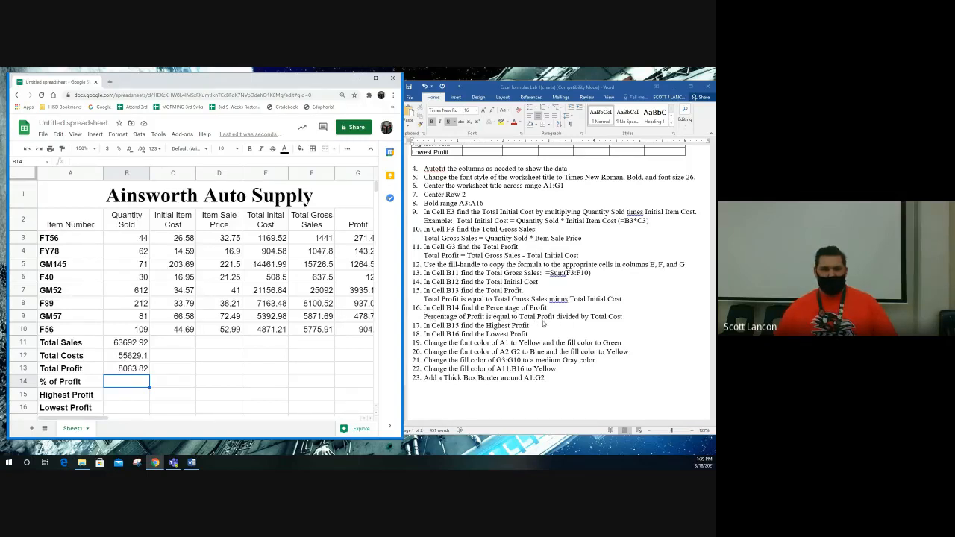
{"action": "left_click", "coordinate": [124, 370]}
{"action": "left_click", "coordinate": [128, 360]}
{"action": "left_click", "coordinate": [129, 381]}
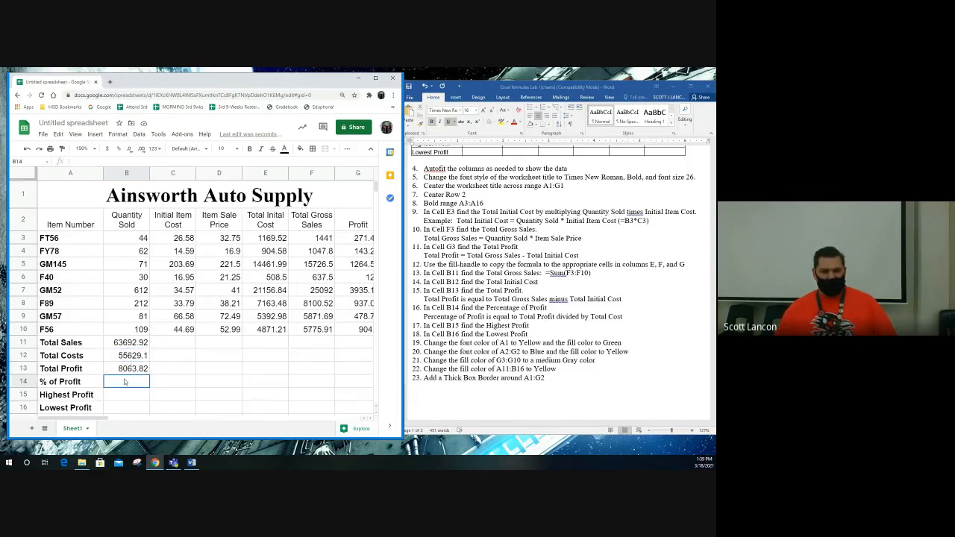
{"action": "type", "text": "="}
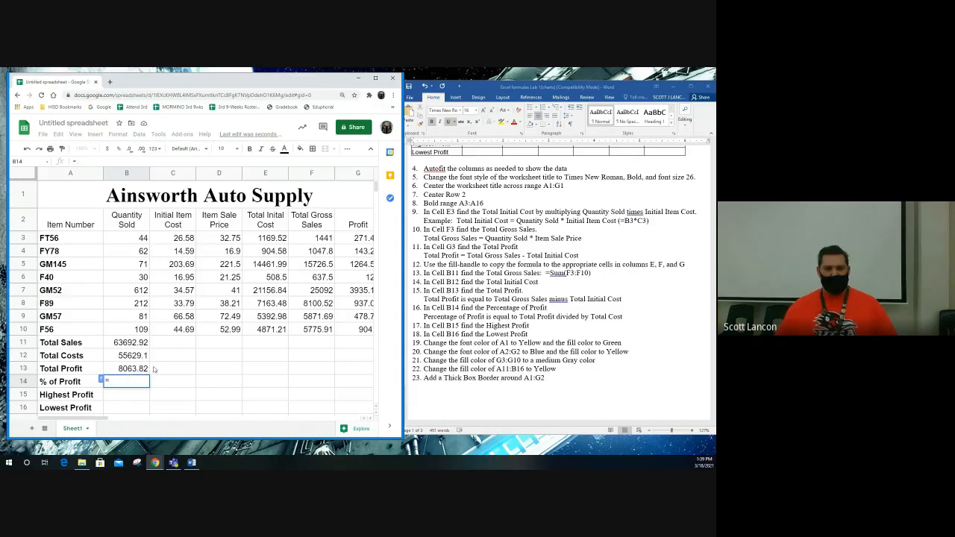
{"action": "left_click", "coordinate": [135, 368]}
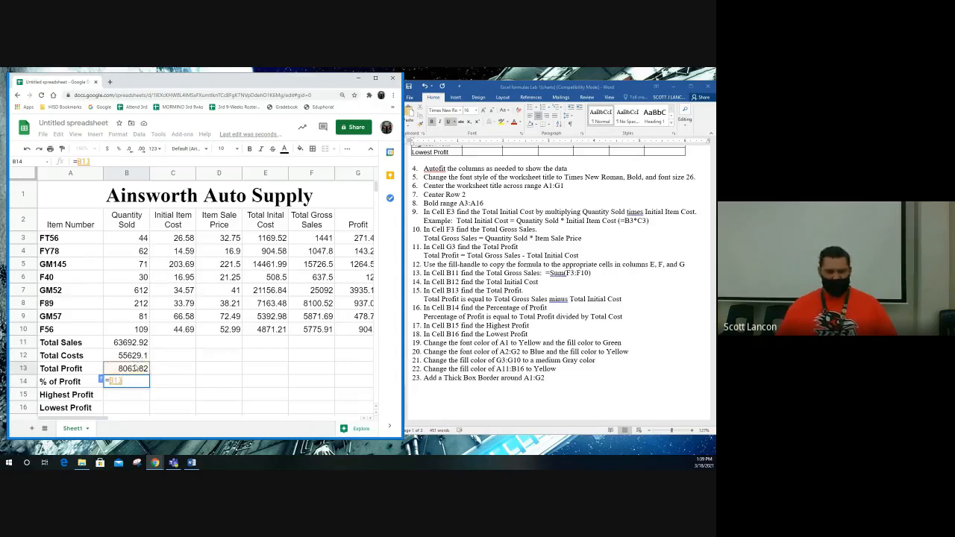
{"action": "type", "text": "/"}
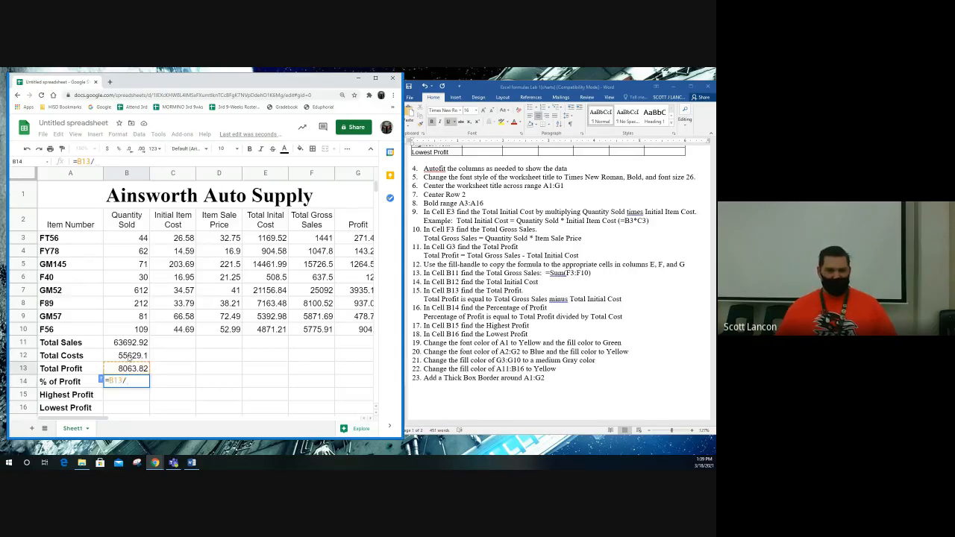
{"action": "left_click", "coordinate": [130, 358]}
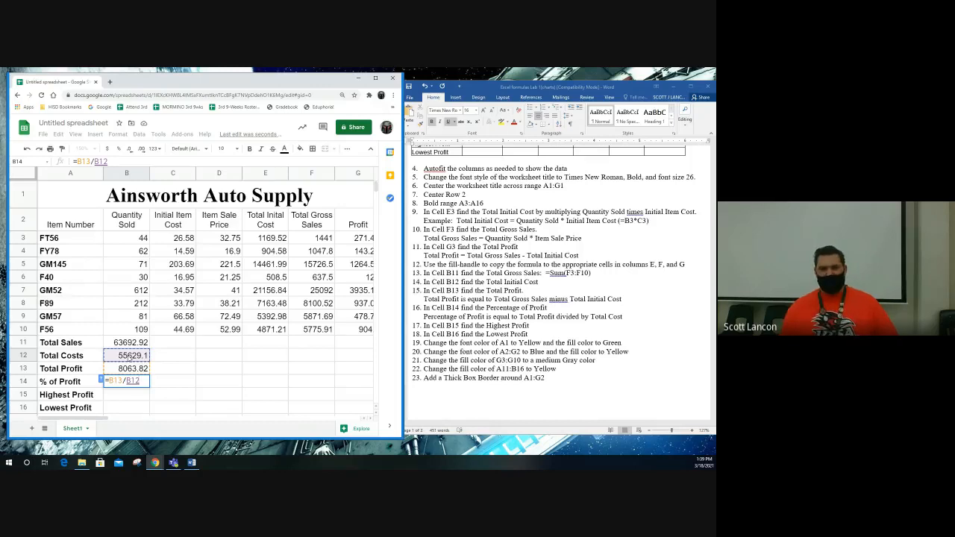
{"action": "key", "text": "Return"}
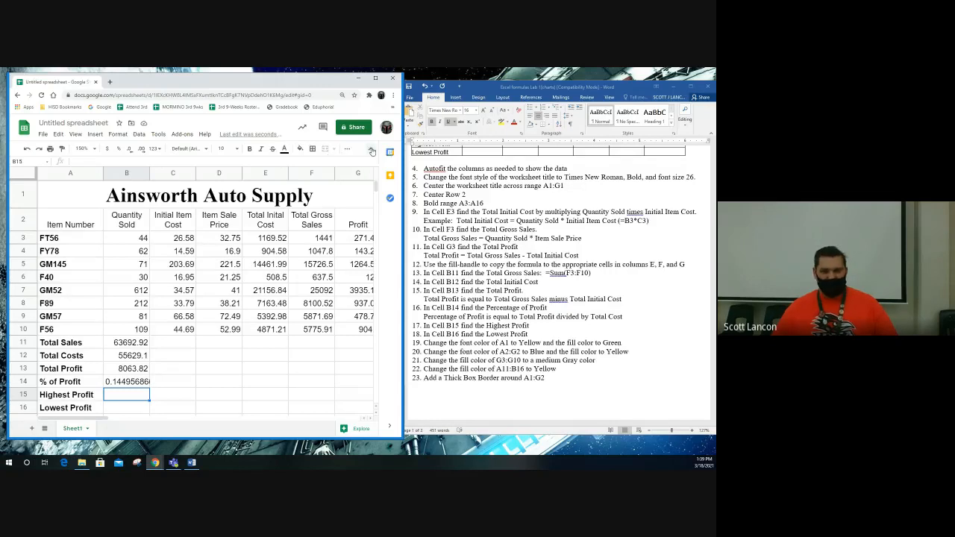
Find the Highest Profit in B15 by inserting the MAX function over the Profit range, =MAX(G3:G10).
{"action": "left_click", "coordinate": [372, 151]}
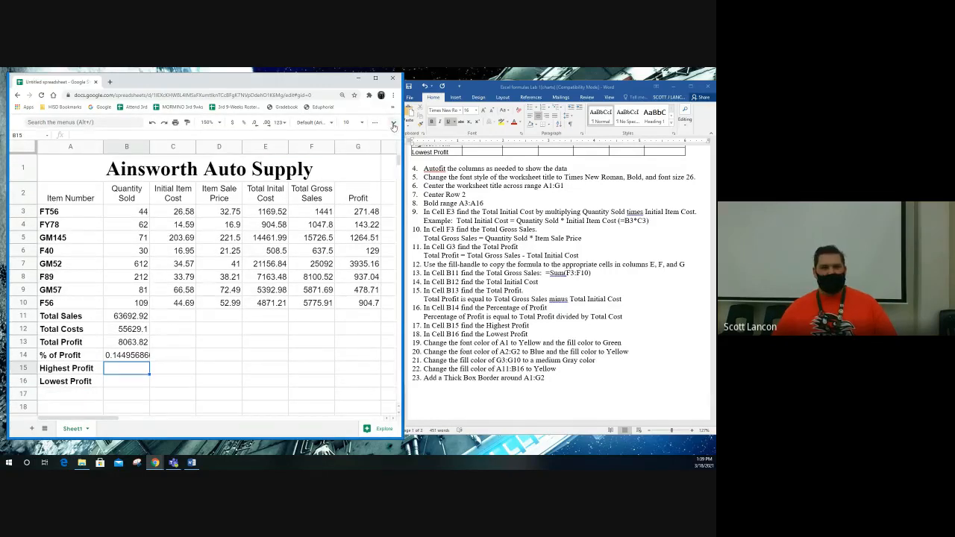
{"action": "left_click", "coordinate": [394, 124]}
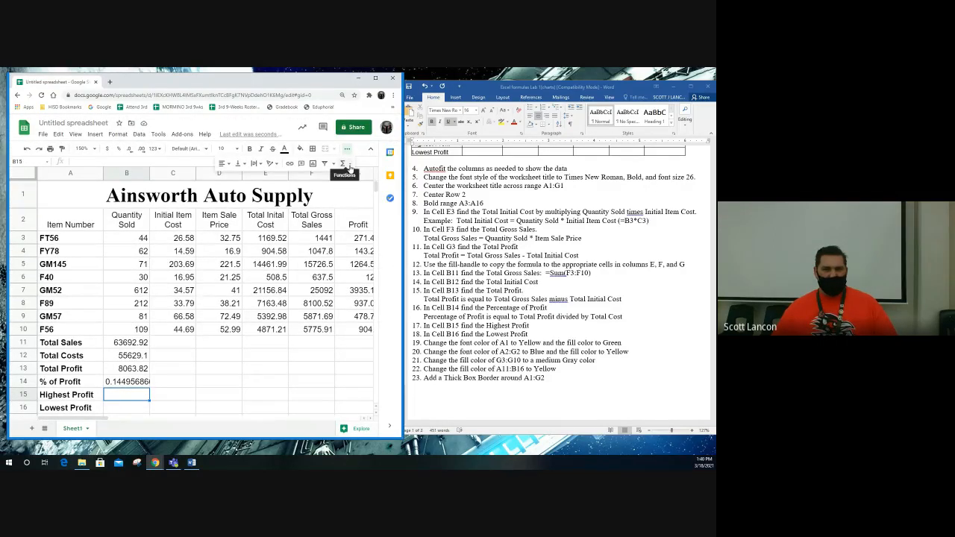
{"action": "left_click", "coordinate": [348, 167]}
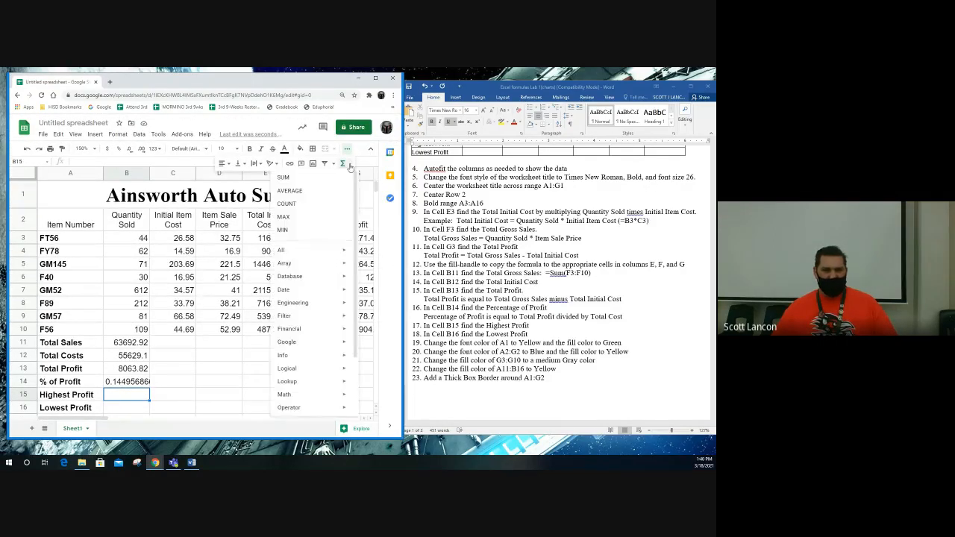
{"action": "left_click", "coordinate": [284, 217]}
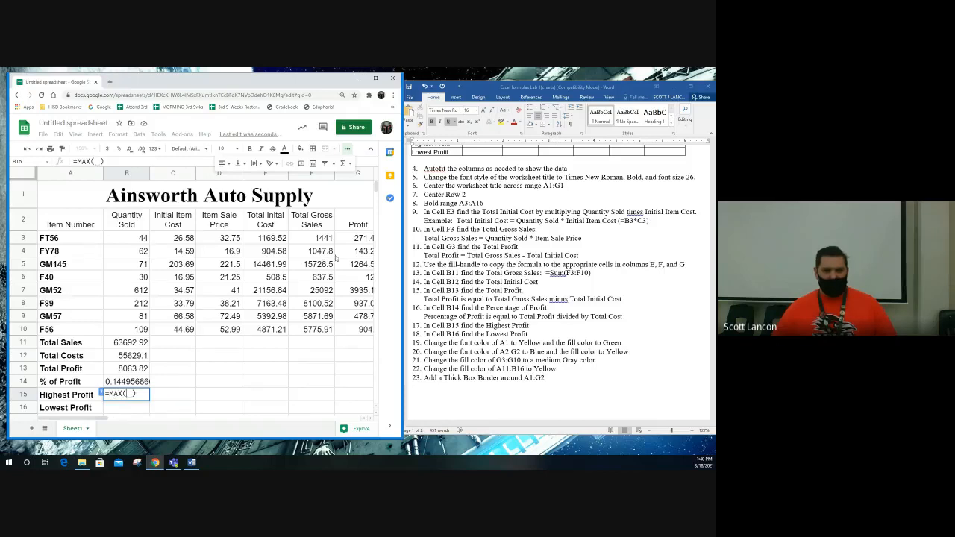
{"action": "left_click_drag", "start_coordinate": [358, 238], "coordinate": [359, 331]}
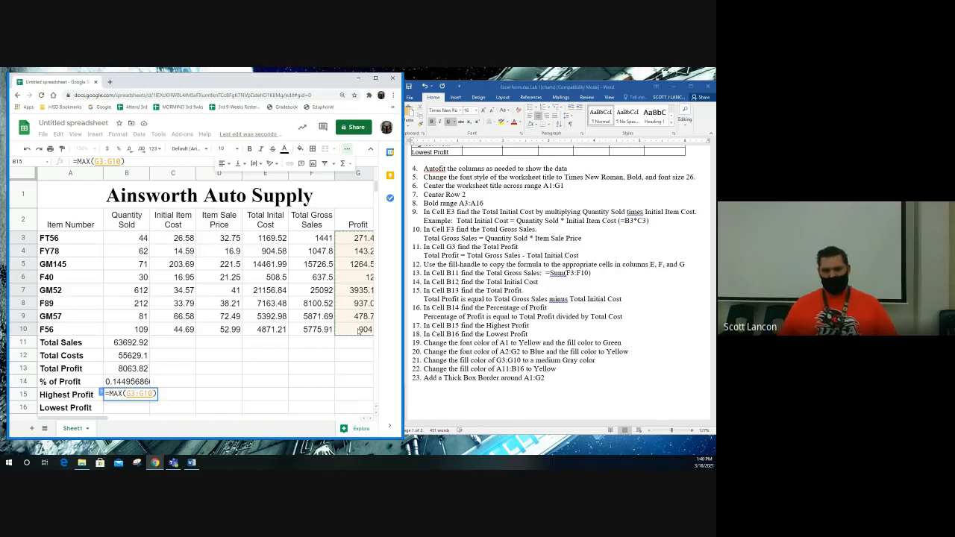
{"action": "key", "text": "Return"}
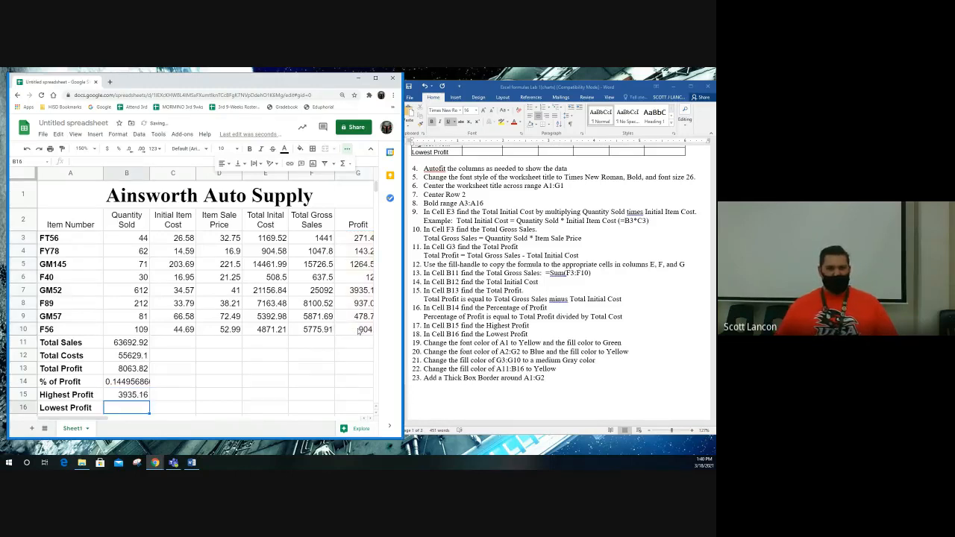
{"action": "left_click", "coordinate": [141, 398]}
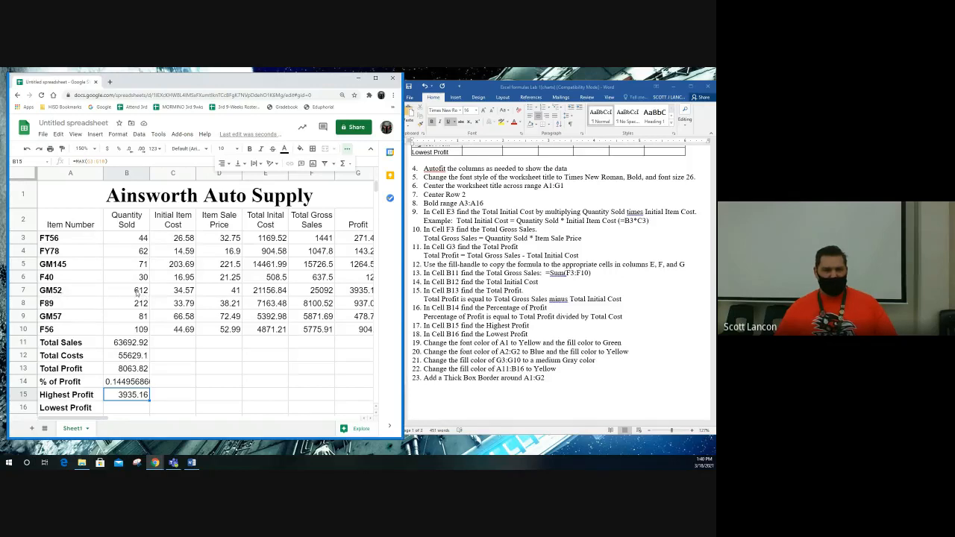
Find the Lowest Profit in B16 by inserting the MIN function over the Profit range, =MIN(G3:G10).
{"action": "left_click", "coordinate": [135, 409]}
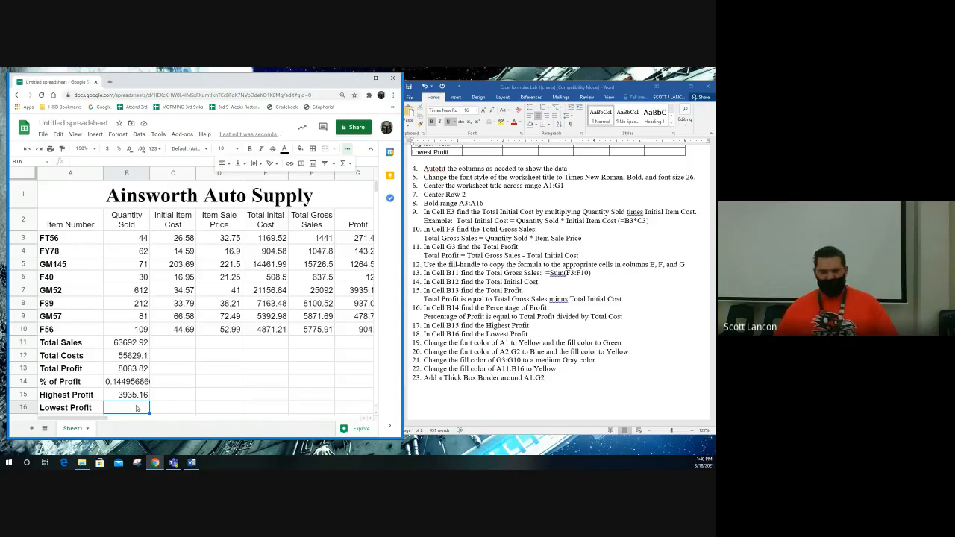
{"action": "left_click", "coordinate": [346, 165]}
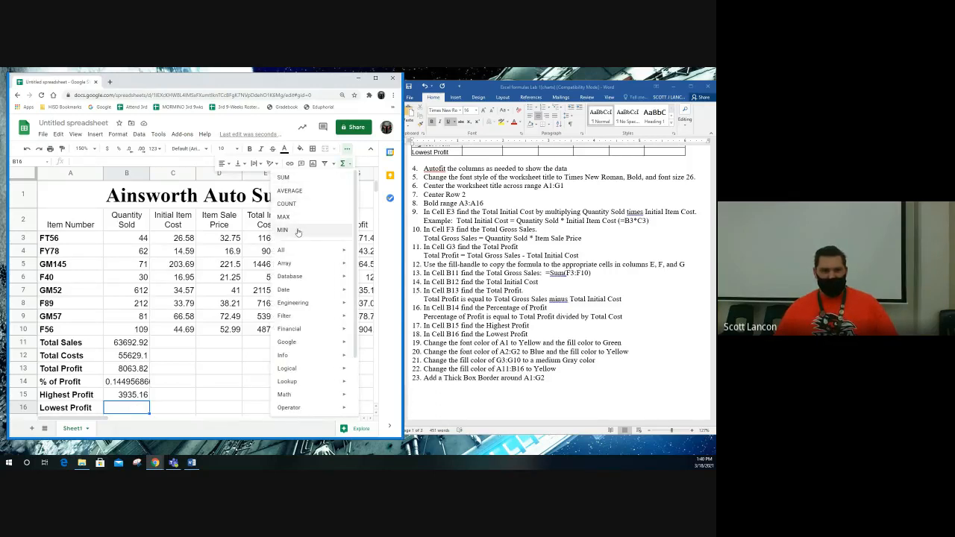
{"action": "left_click", "coordinate": [283, 230]}
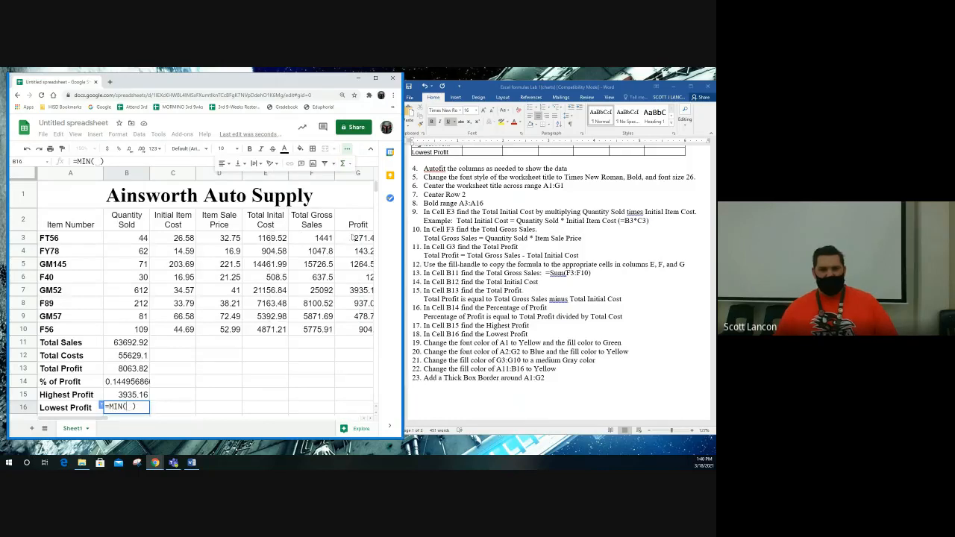
{"action": "left_click_drag", "start_coordinate": [353, 237], "coordinate": [360, 329]}
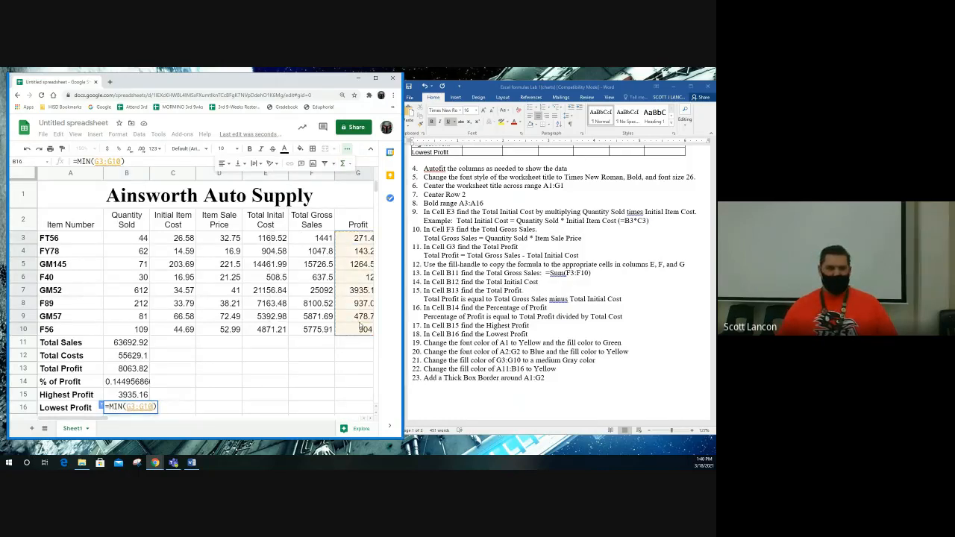
{"action": "key", "text": "Return"}
{"action": "left_click", "coordinate": [135, 381]}
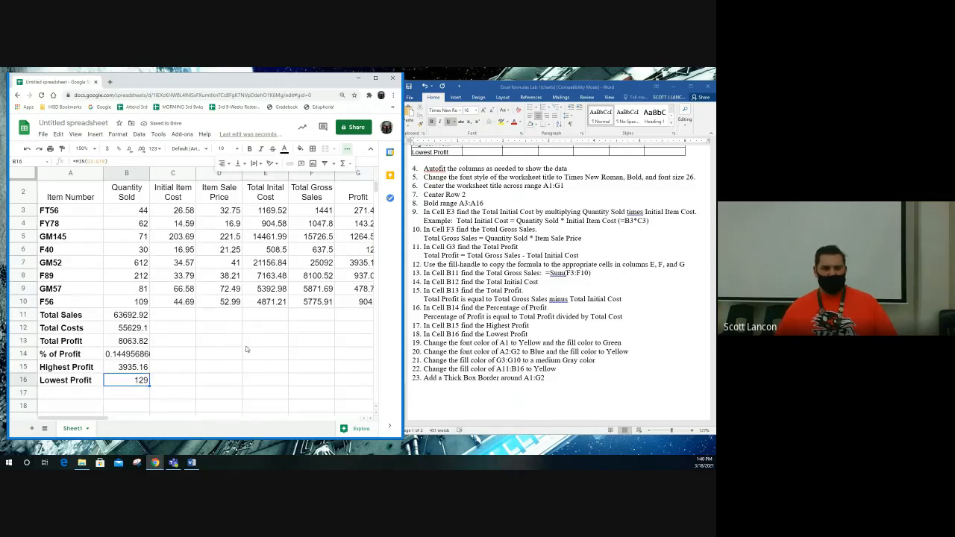
{"action": "left_click", "coordinate": [354, 250]}
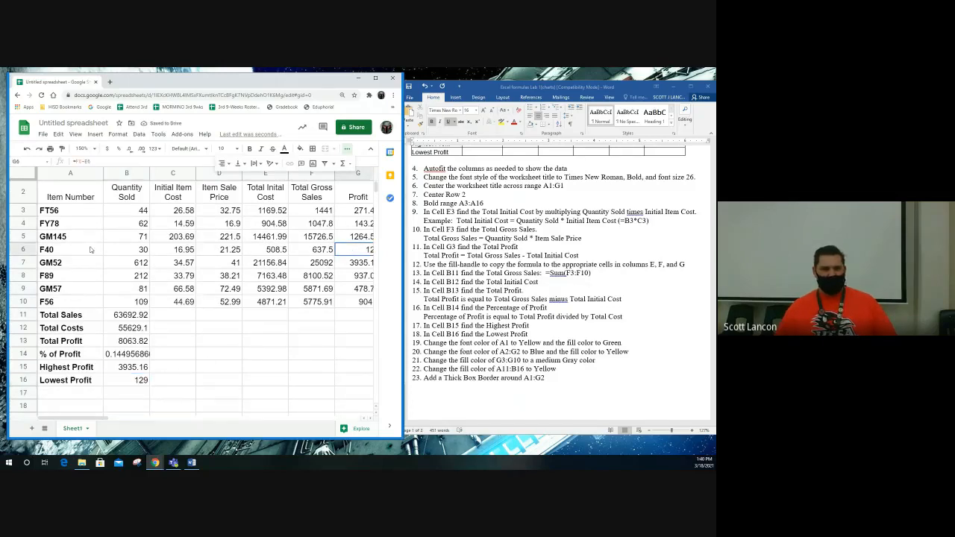
{"action": "left_click", "coordinate": [165, 380]}
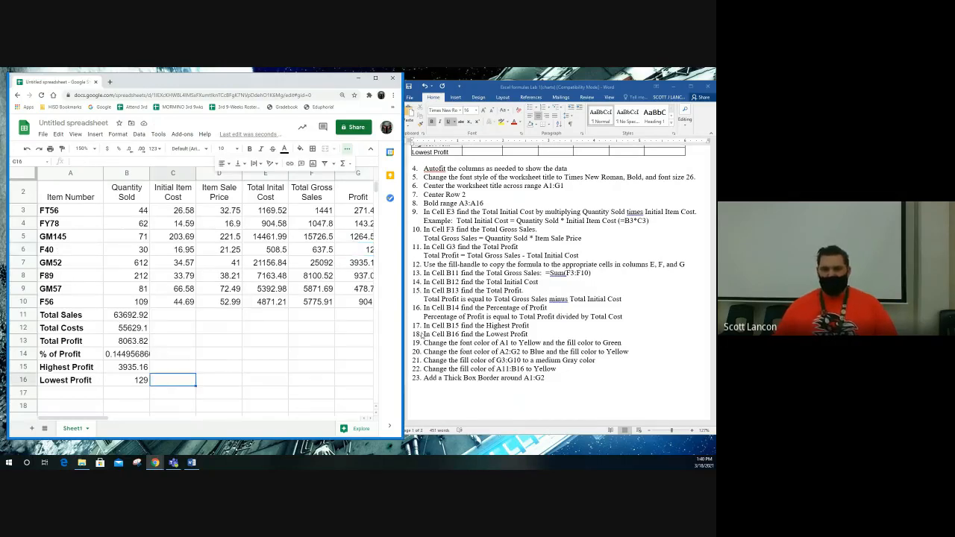
Check the colour instructions in the Word document and change the font color of the title in A1 to yellow.
{"action": "left_click", "coordinate": [513, 343]}
{"action": "scroll", "coordinate": [505, 343], "scroll_direction": "down", "scroll_amount": 1}
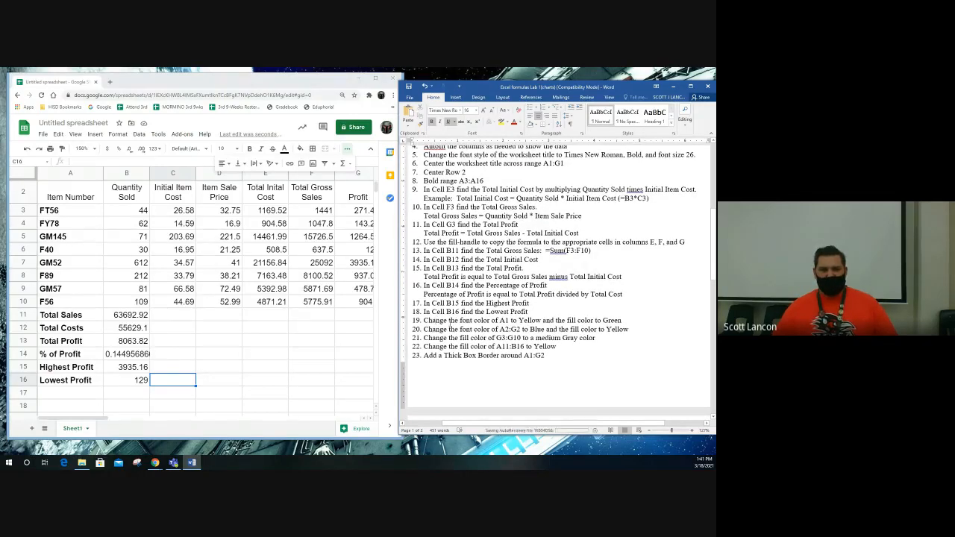
{"action": "left_click", "coordinate": [302, 328]}
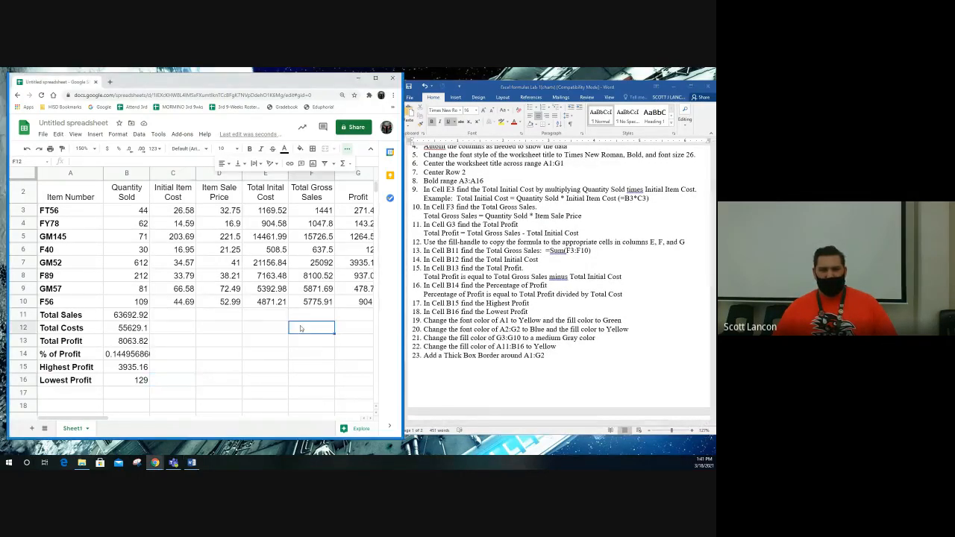
{"action": "scroll", "coordinate": [295, 331], "scroll_direction": "up", "scroll_amount": 1}
{"action": "left_click", "coordinate": [71, 190]}
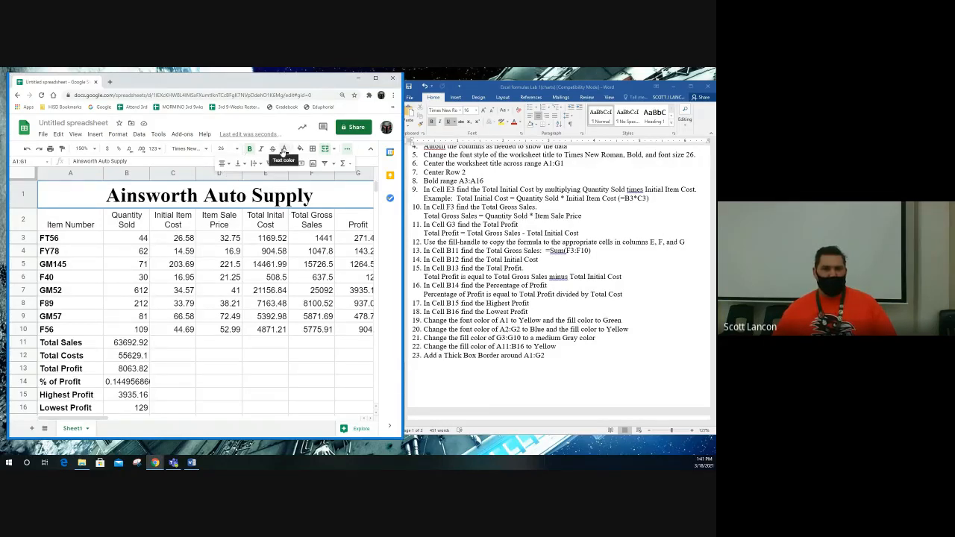
{"action": "left_click", "coordinate": [284, 150]}
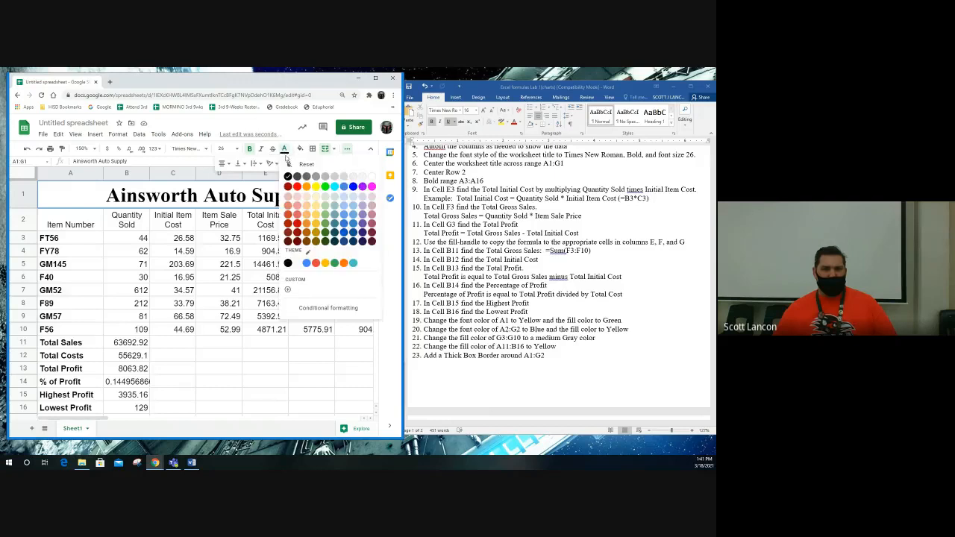
{"action": "left_click", "coordinate": [316, 186]}
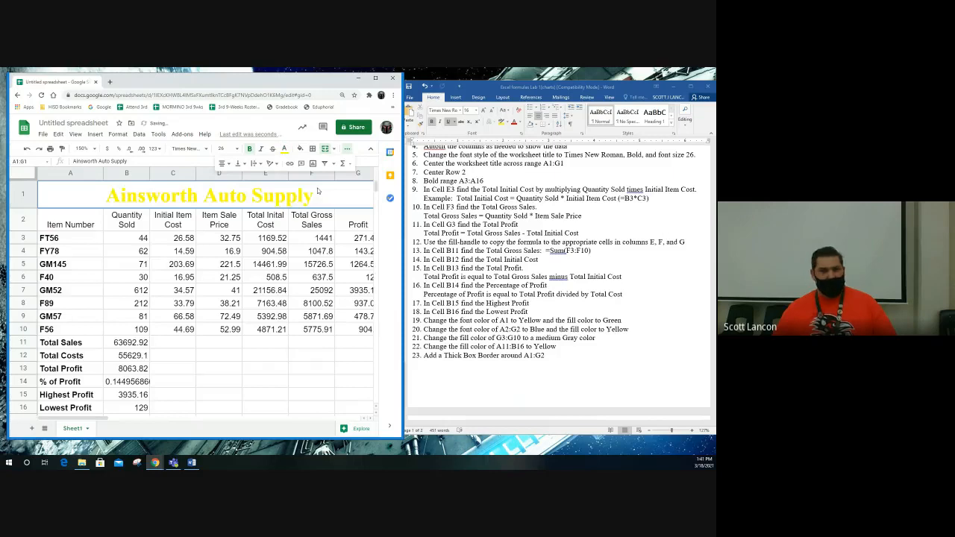
Fill the title cell A1 with green, settling on a dark shade.
{"action": "left_click", "coordinate": [300, 150]}
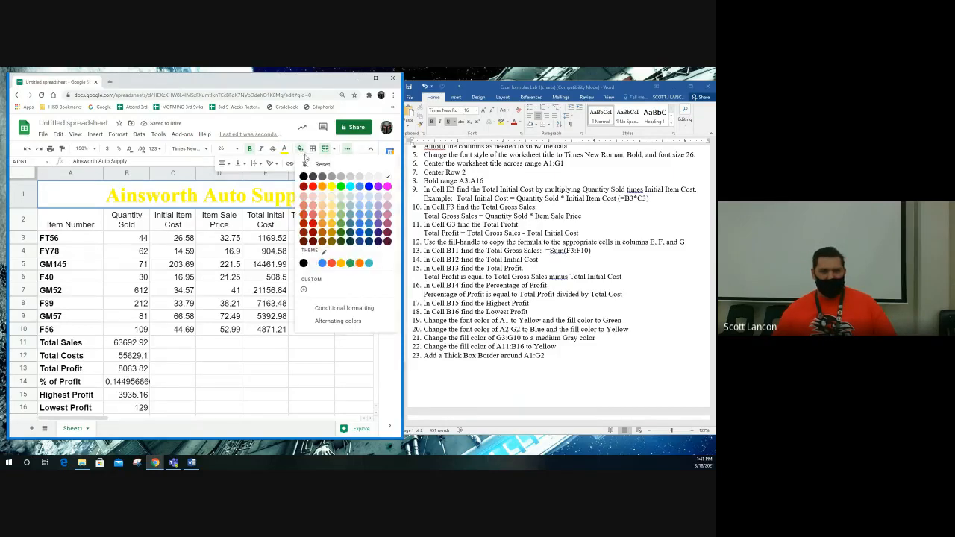
{"action": "left_click", "coordinate": [341, 223]}
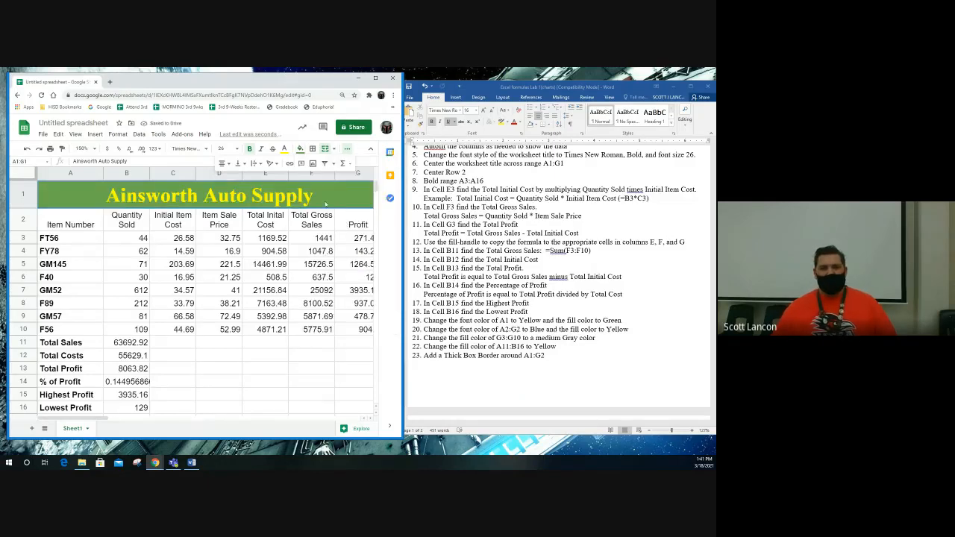
{"action": "left_click", "coordinate": [300, 149]}
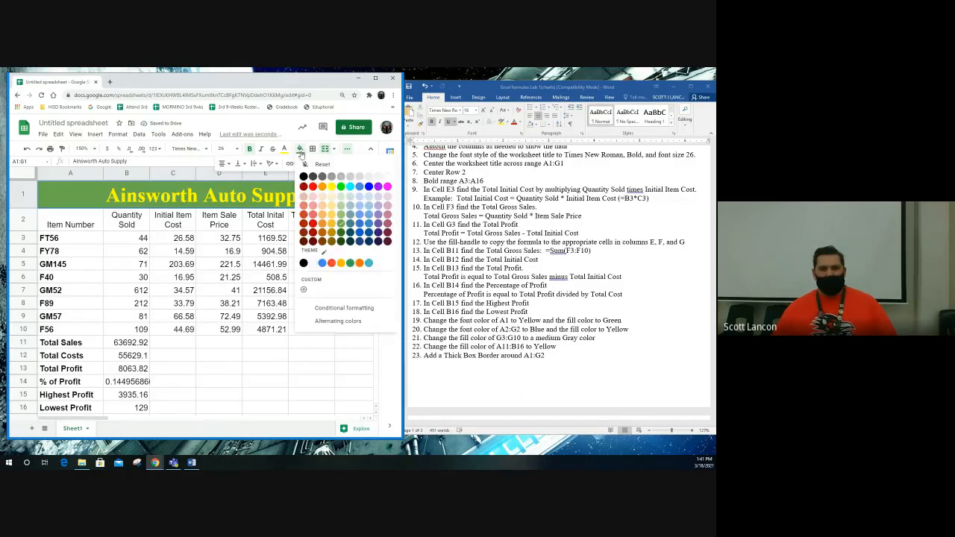
{"action": "left_click", "coordinate": [340, 224]}
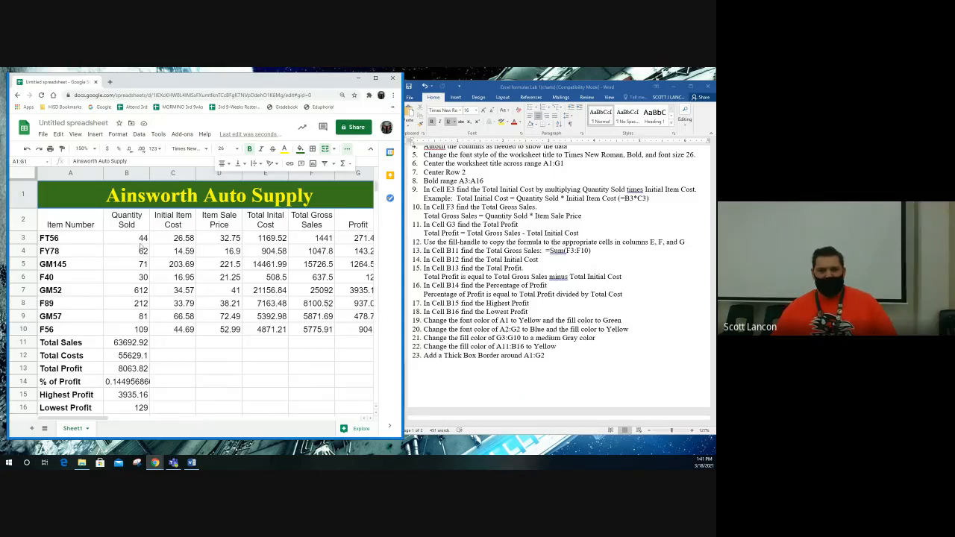
Set the font color of the header row A2:G2 to blue and its fill color to yellow.
{"action": "left_click_drag", "start_coordinate": [69, 225], "coordinate": [353, 217]}
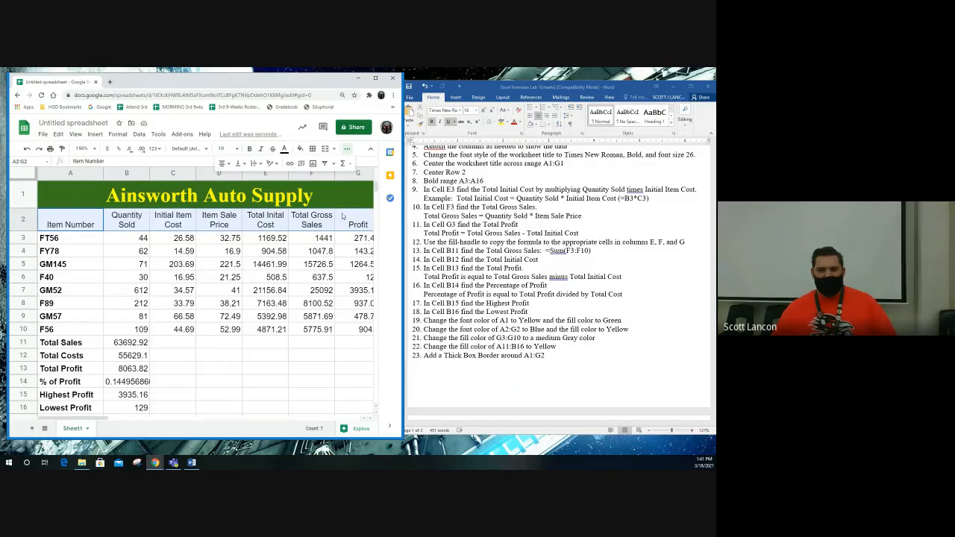
{"action": "left_click", "coordinate": [285, 149]}
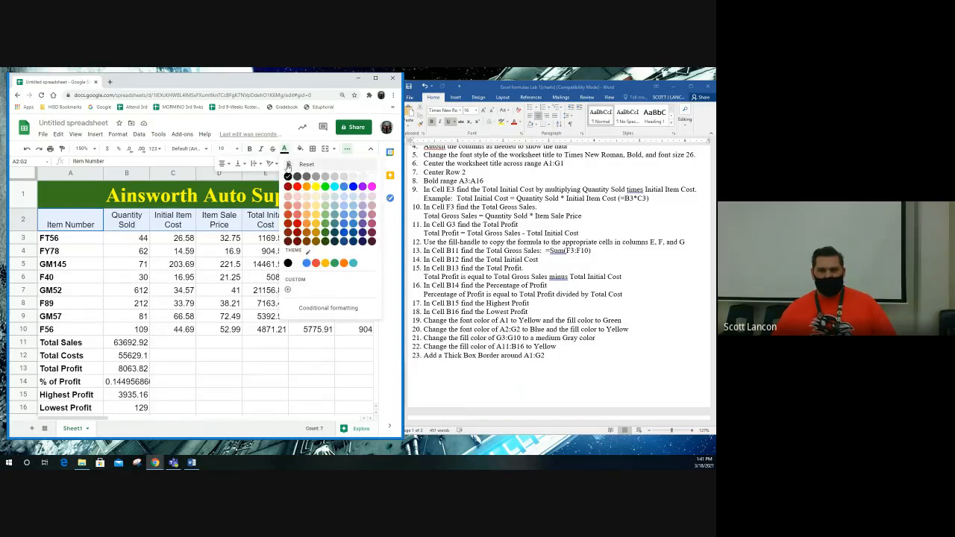
{"action": "left_click", "coordinate": [353, 187]}
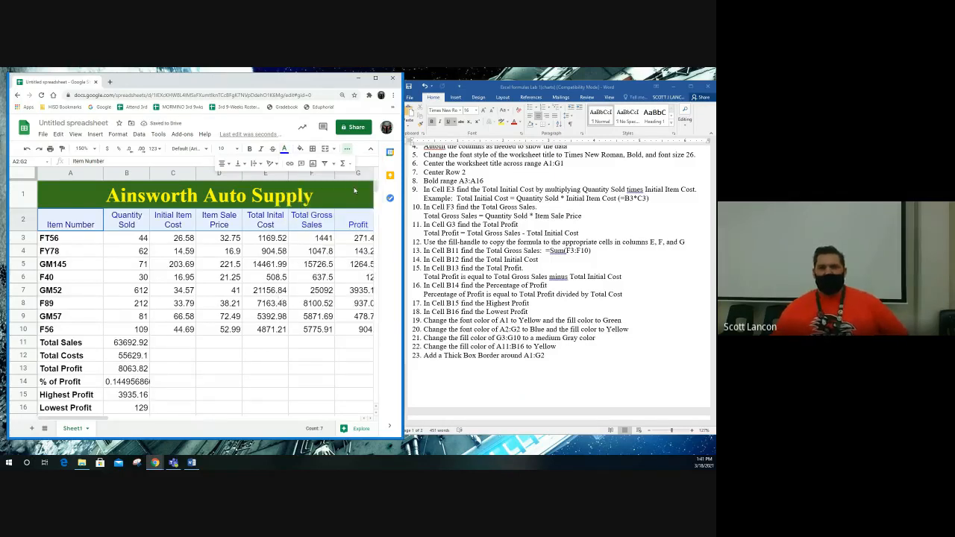
{"action": "left_click", "coordinate": [299, 150]}
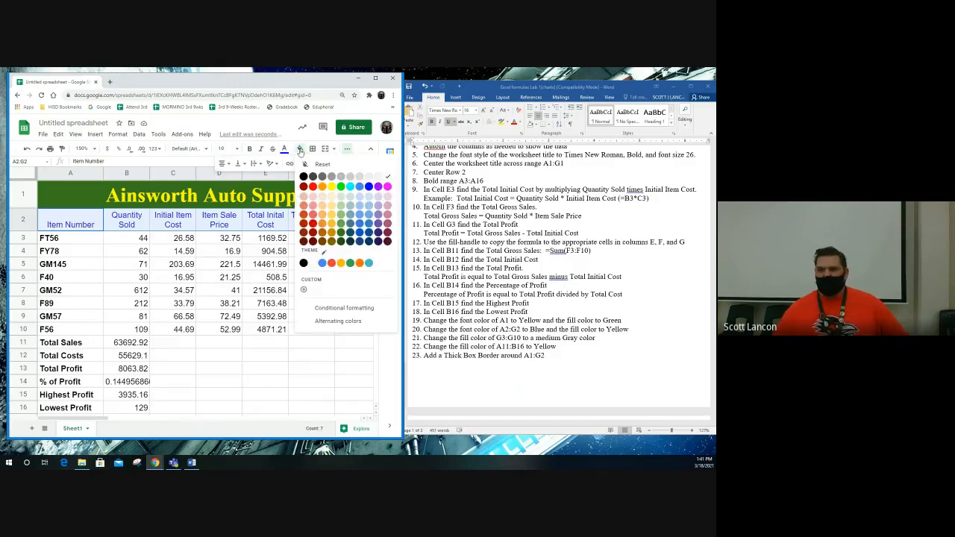
{"action": "left_click", "coordinate": [331, 188]}
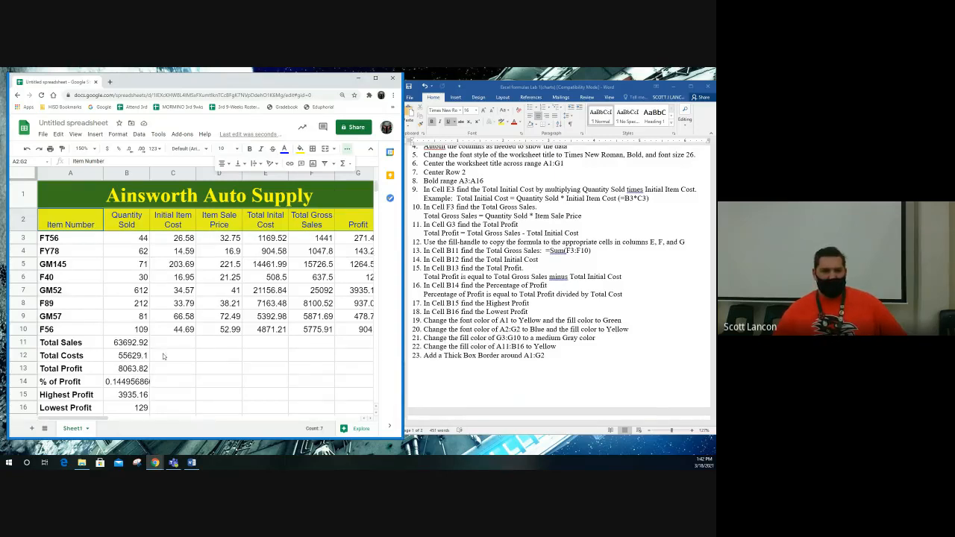
Fill the Profit values in G3:G10 with a medium gray.
{"action": "left_click_drag", "start_coordinate": [358, 240], "coordinate": [361, 329]}
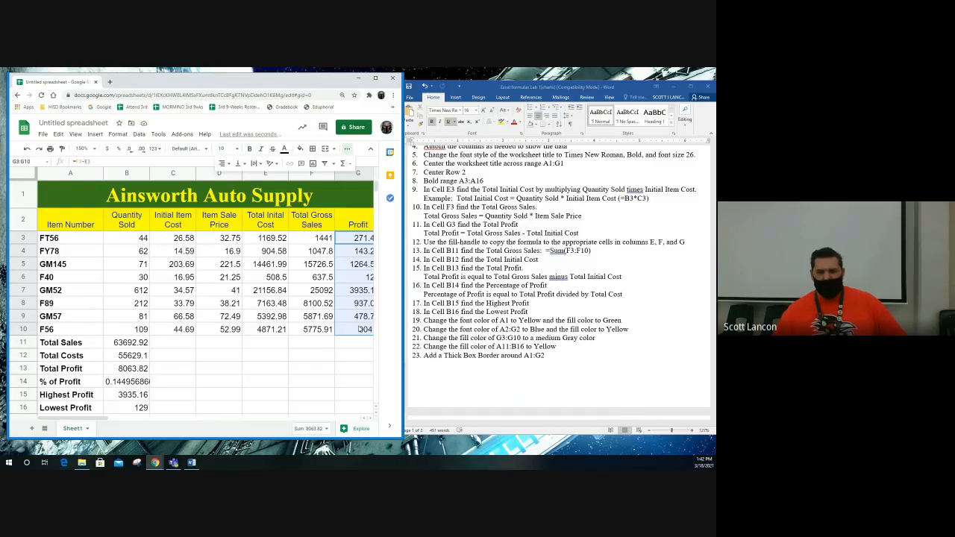
{"action": "left_click", "coordinate": [300, 150]}
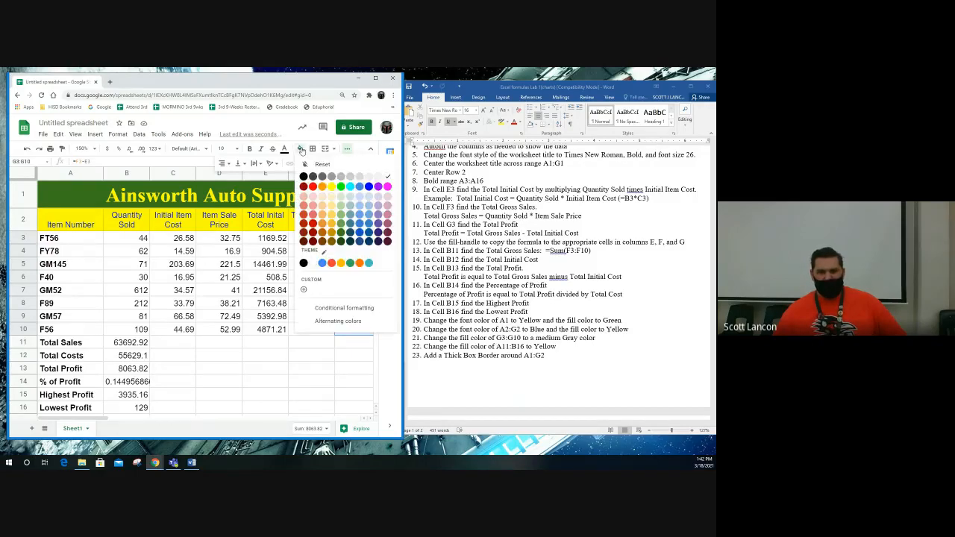
{"action": "left_click", "coordinate": [341, 177]}
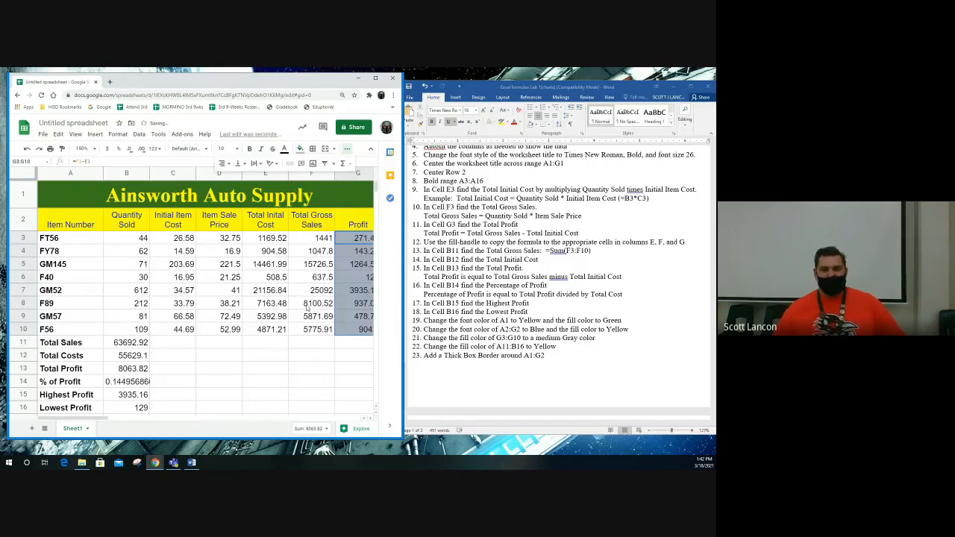
Fill the summary totals block A11:B16 with yellow.
{"action": "scroll", "coordinate": [249, 308], "scroll_direction": "down", "scroll_amount": 3}
{"action": "scroll", "coordinate": [249, 308], "scroll_direction": "up", "scroll_amount": 1}
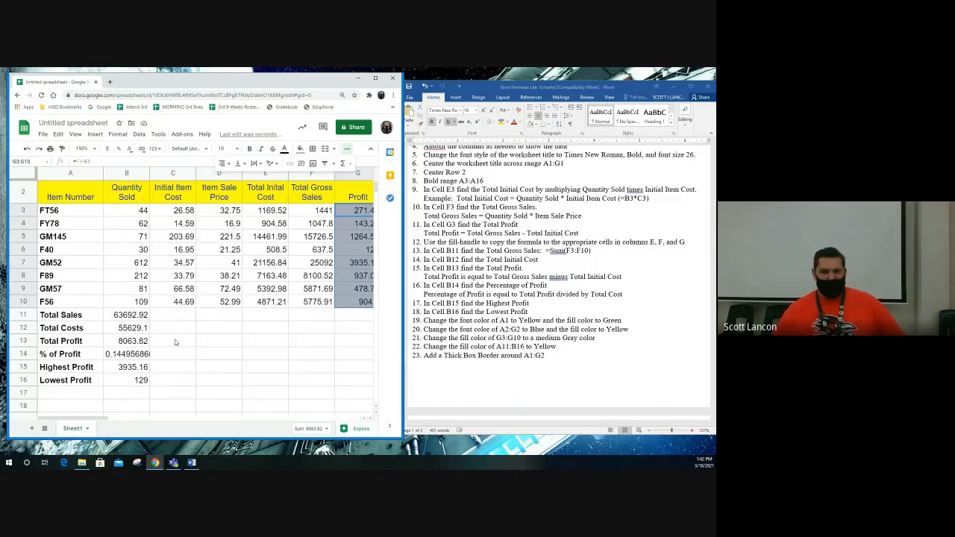
{"action": "left_click_drag", "start_coordinate": [51, 315], "coordinate": [139, 381]}
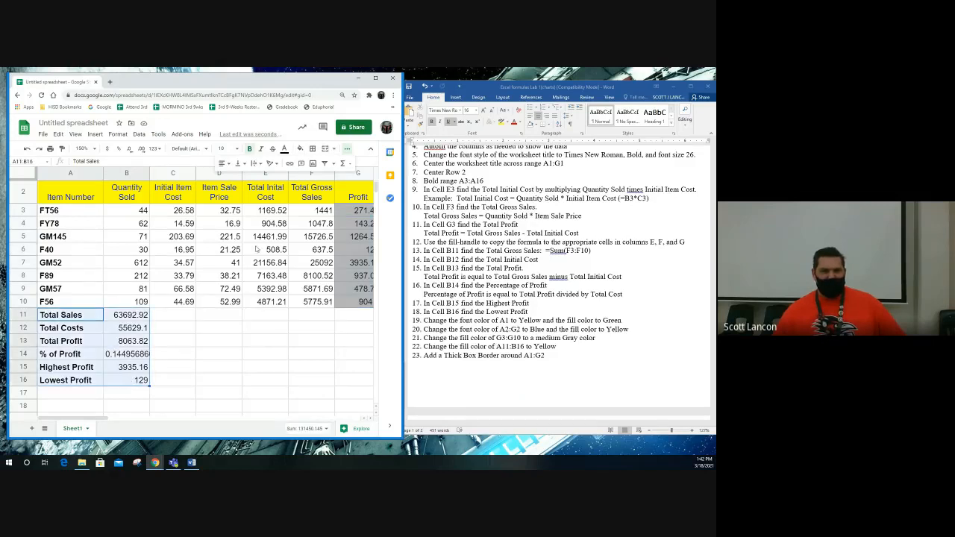
{"action": "left_click", "coordinate": [300, 149]}
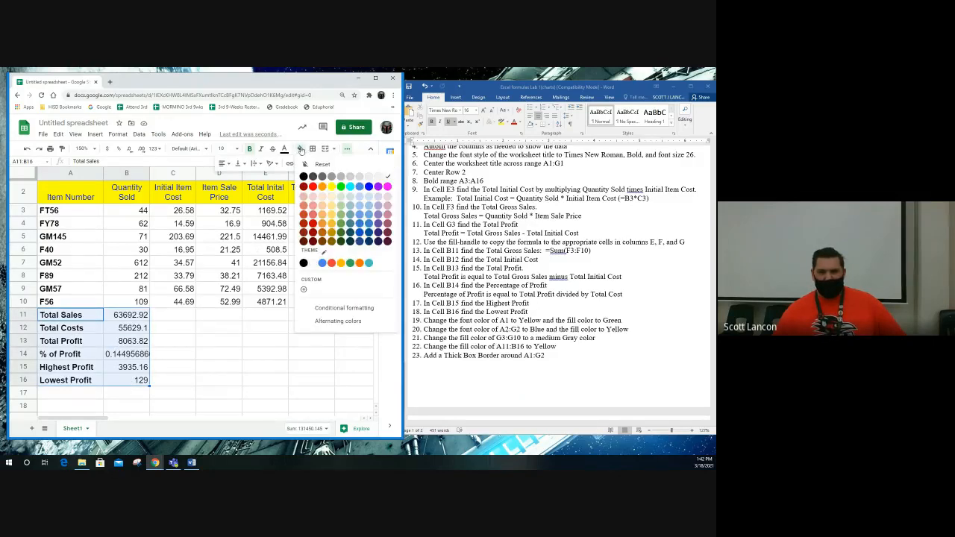
{"action": "left_click", "coordinate": [332, 187]}
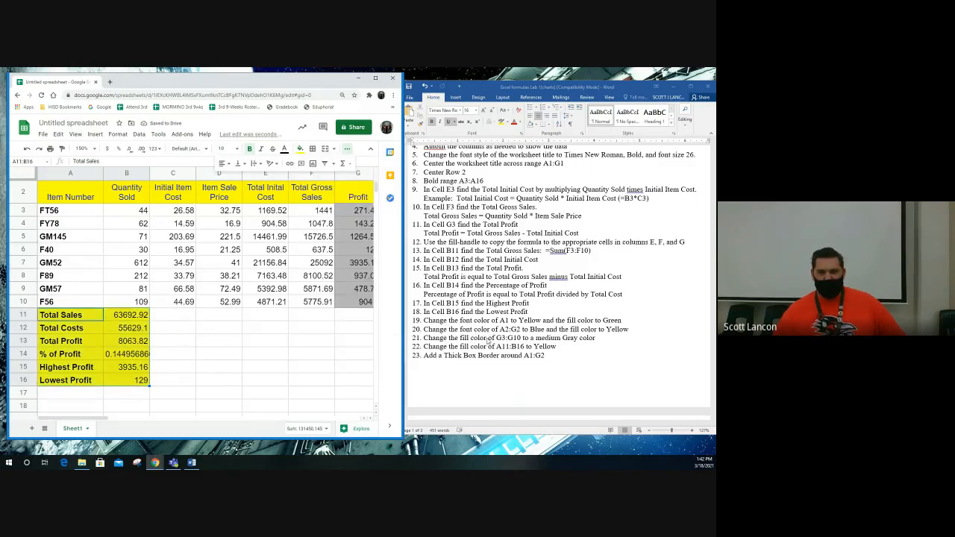
Bring up the border instructions and select the title and header range A1:G2 for the thick box border.
{"action": "scroll", "coordinate": [485, 339], "scroll_direction": "down", "scroll_amount": 5}
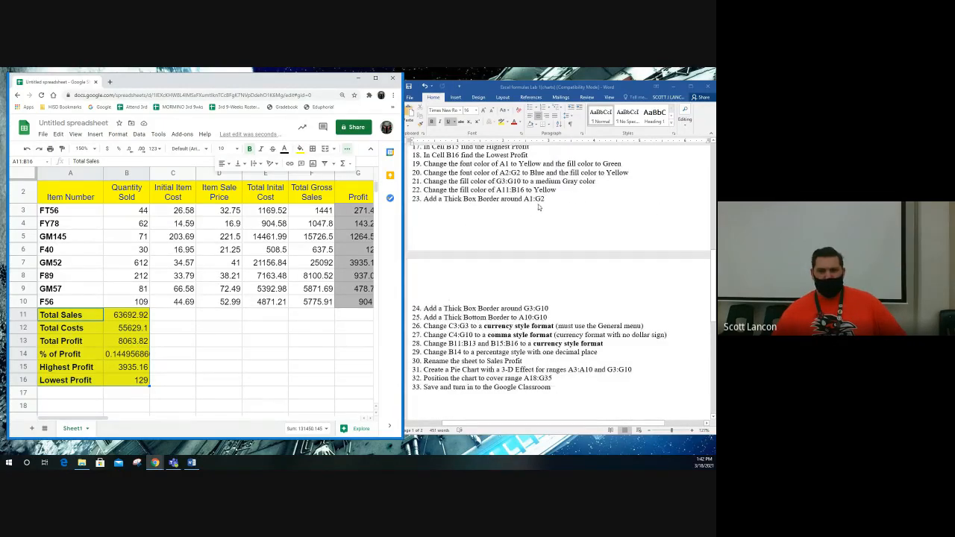
{"action": "scroll", "coordinate": [218, 240], "scroll_direction": "up", "scroll_amount": 1}
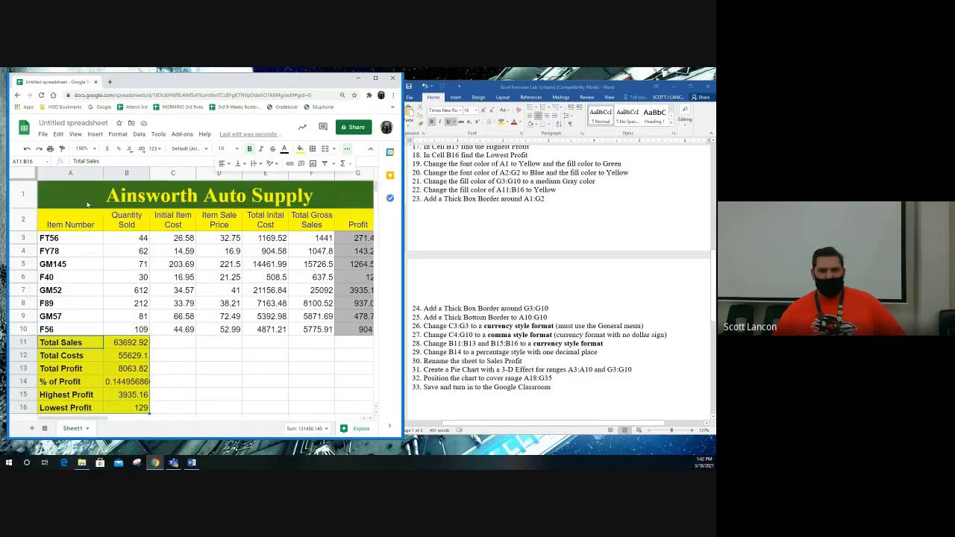
{"action": "left_click_drag", "start_coordinate": [49, 195], "coordinate": [348, 229]}
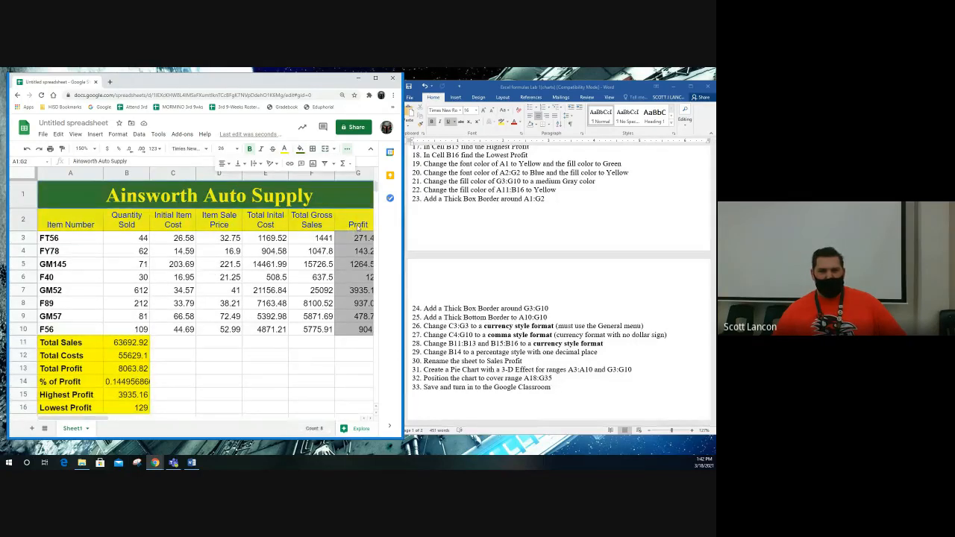
{"action": "left_click", "coordinate": [347, 205]}
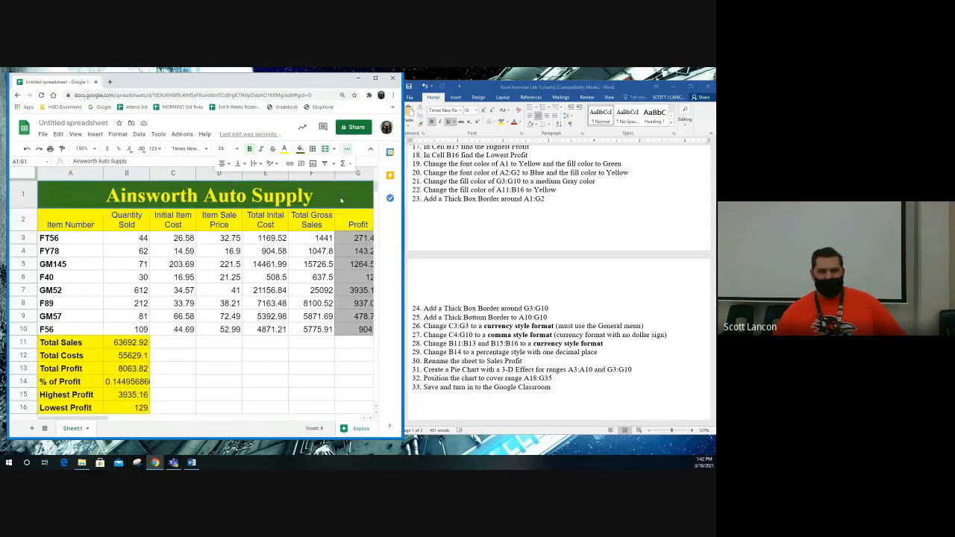
{"action": "left_click_drag", "start_coordinate": [348, 204], "coordinate": [344, 219]}
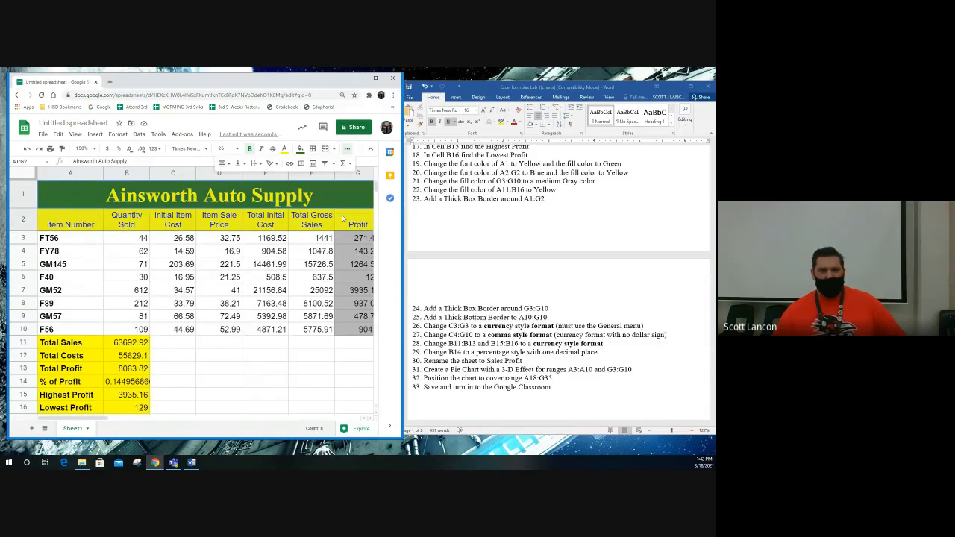
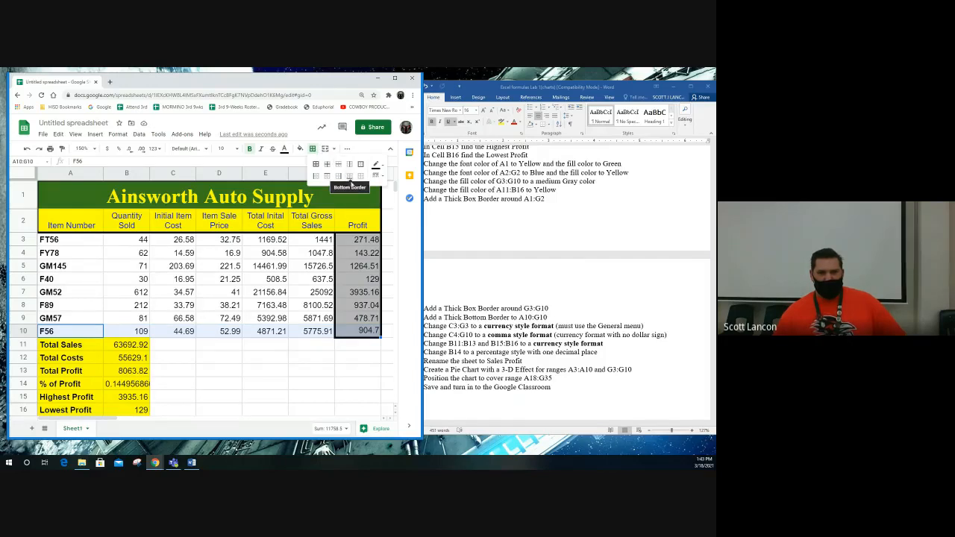
Apply the thick bottom border to A10:G10, the last item row.
{"action": "left_click", "coordinate": [349, 178]}
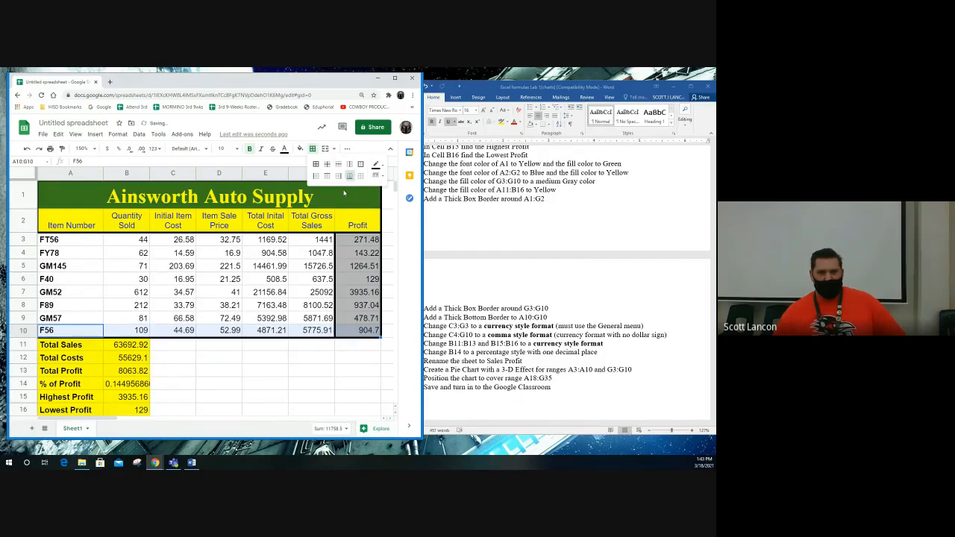
{"action": "left_click", "coordinate": [302, 329]}
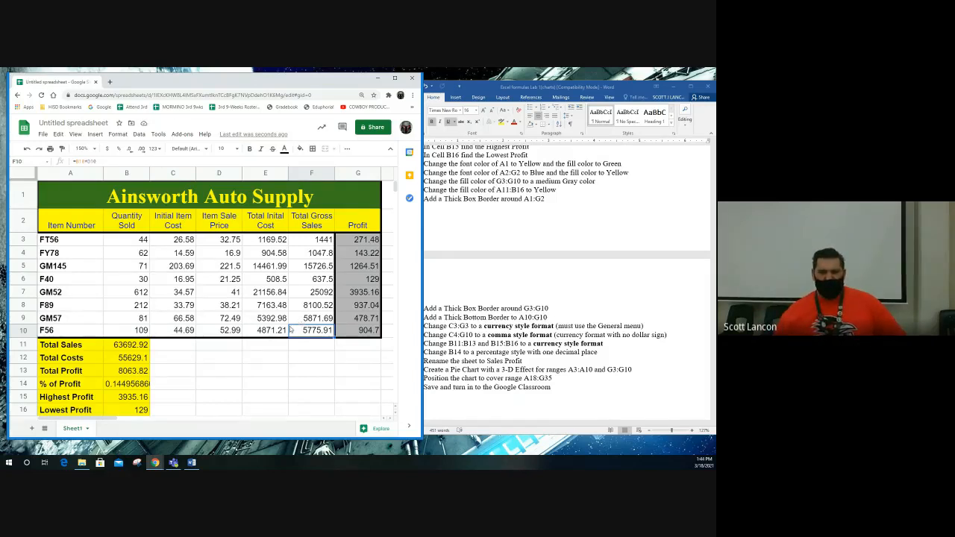
Highlight instruction 26 in the Word document and format C3:G3 in the spreadsheet as currency.
{"action": "left_click", "coordinate": [422, 326]}
{"action": "left_click", "coordinate": [422, 326]}
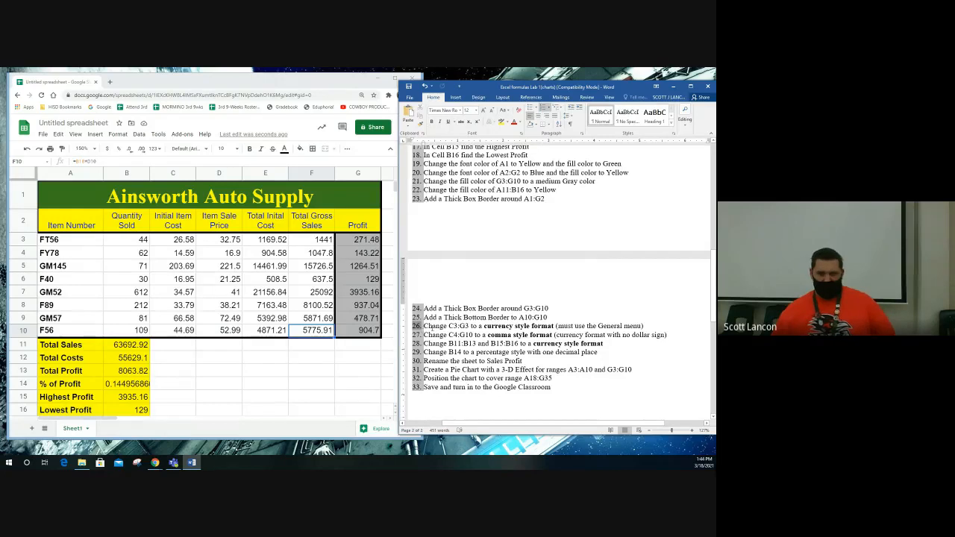
{"action": "left_click_drag", "start_coordinate": [423, 326], "coordinate": [643, 326]}
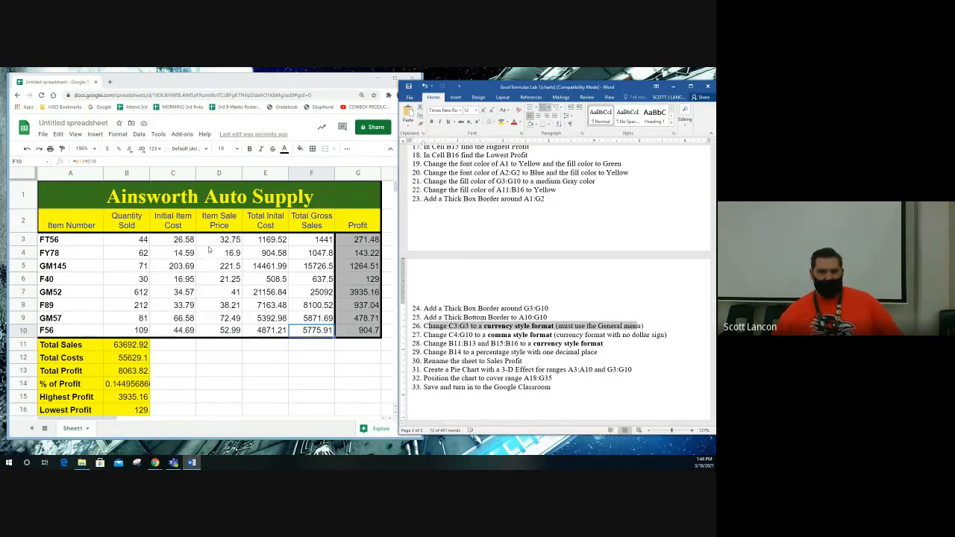
{"action": "left_click", "coordinate": [201, 244]}
{"action": "left_click", "coordinate": [179, 240]}
{"action": "left_click_drag", "start_coordinate": [179, 240], "coordinate": [359, 241]}
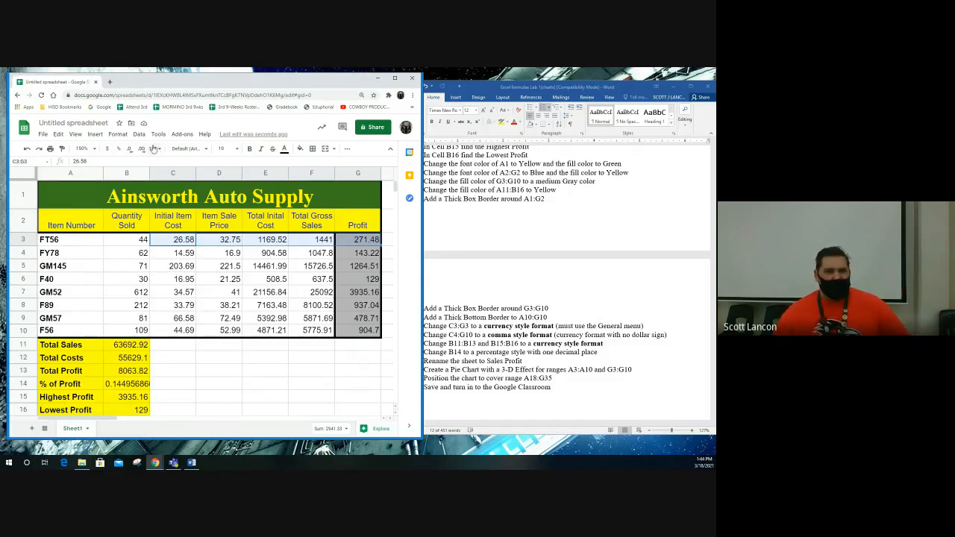
{"action": "left_click", "coordinate": [158, 149]}
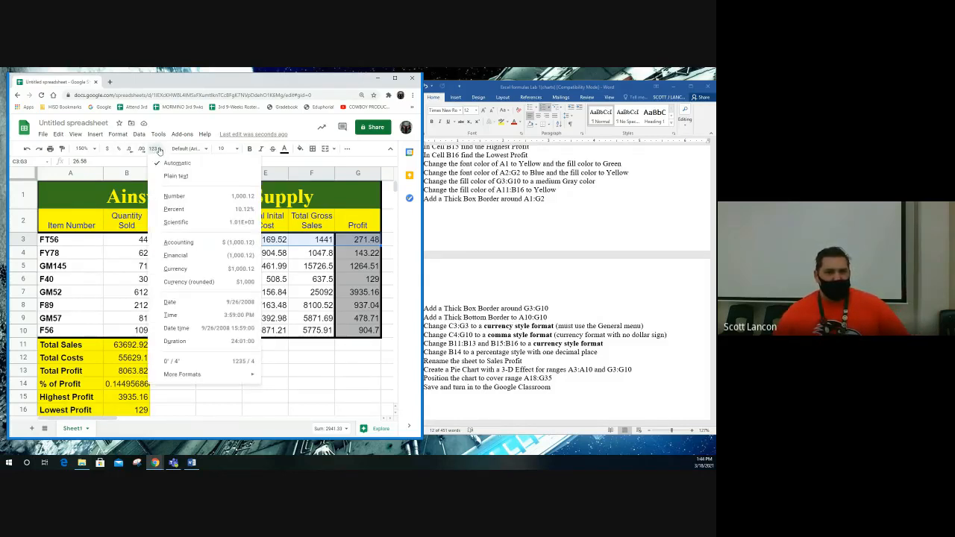
{"action": "left_click", "coordinate": [109, 149]}
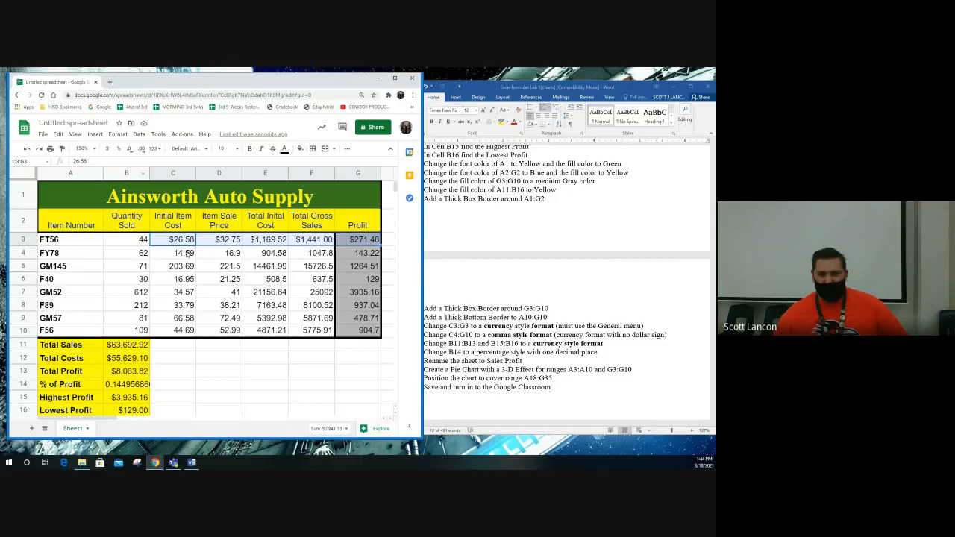
Format C4:G10 with the Number format, with thousands separators, two decimals and no dollar sign.
{"action": "left_click_drag", "start_coordinate": [188, 255], "coordinate": [356, 331]}
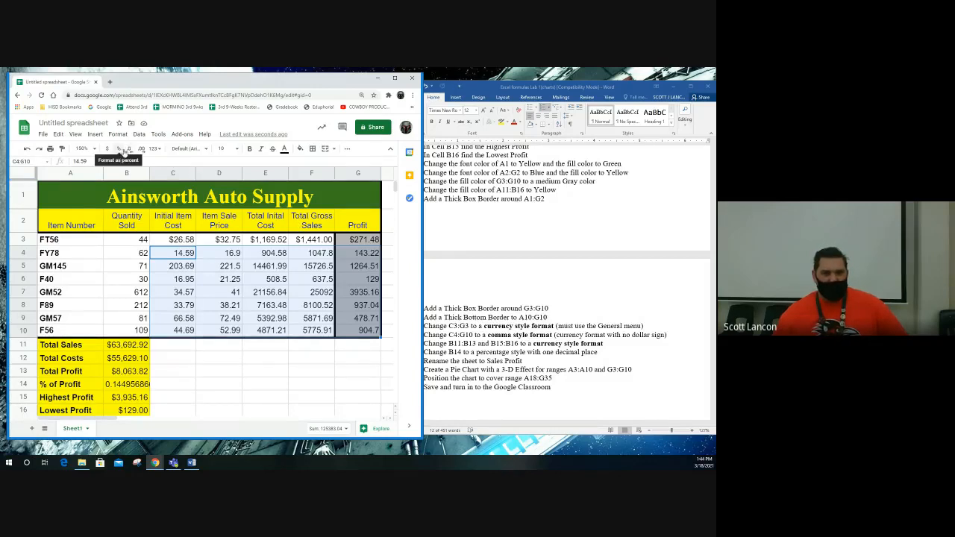
{"action": "left_click", "coordinate": [155, 148]}
{"action": "left_click", "coordinate": [155, 149]}
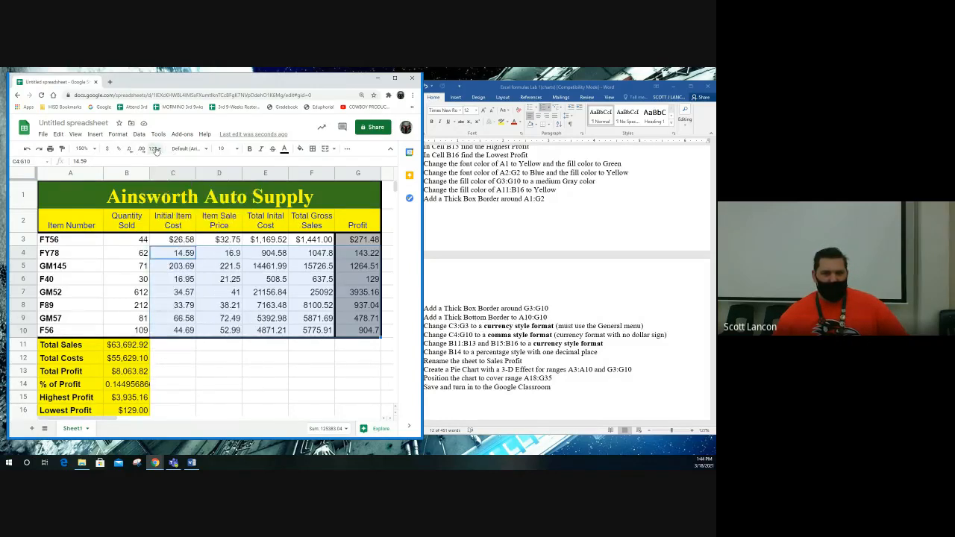
{"action": "left_click", "coordinate": [155, 149]}
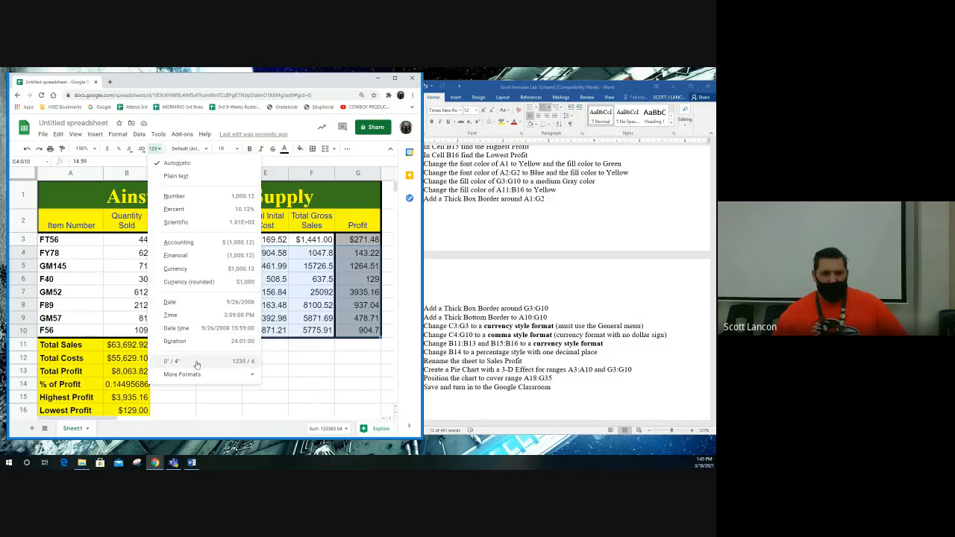
{"action": "mouse_move", "coordinate": [199, 378]}
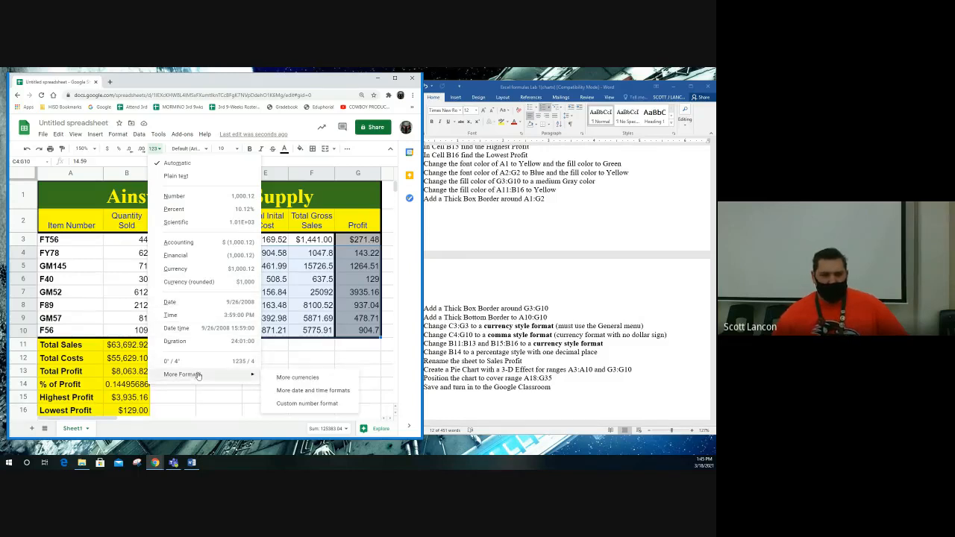
{"action": "left_click", "coordinate": [206, 197]}
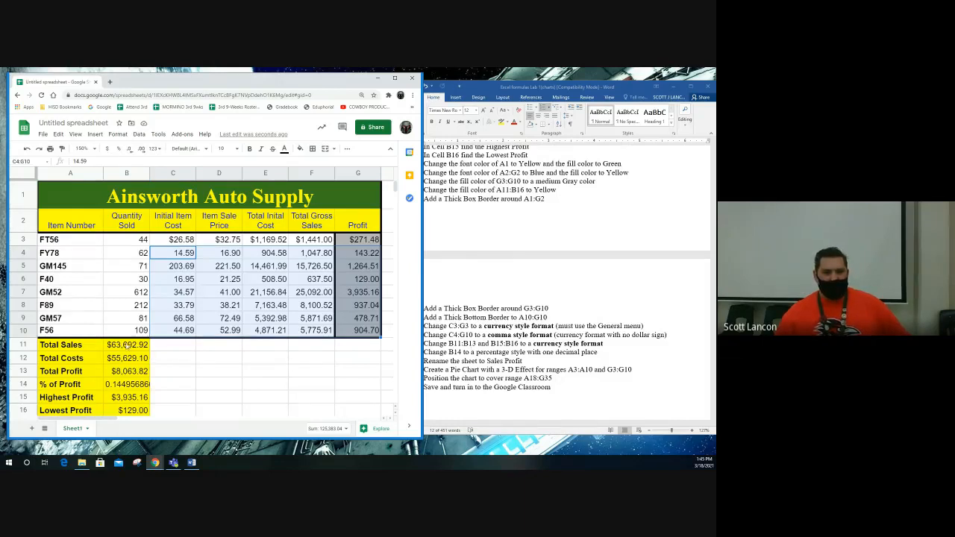
Format the summary totals in B11:B13 and the highest and lowest profit in B15:B16 as currency.
{"action": "left_click_drag", "start_coordinate": [127, 346], "coordinate": [131, 370]}
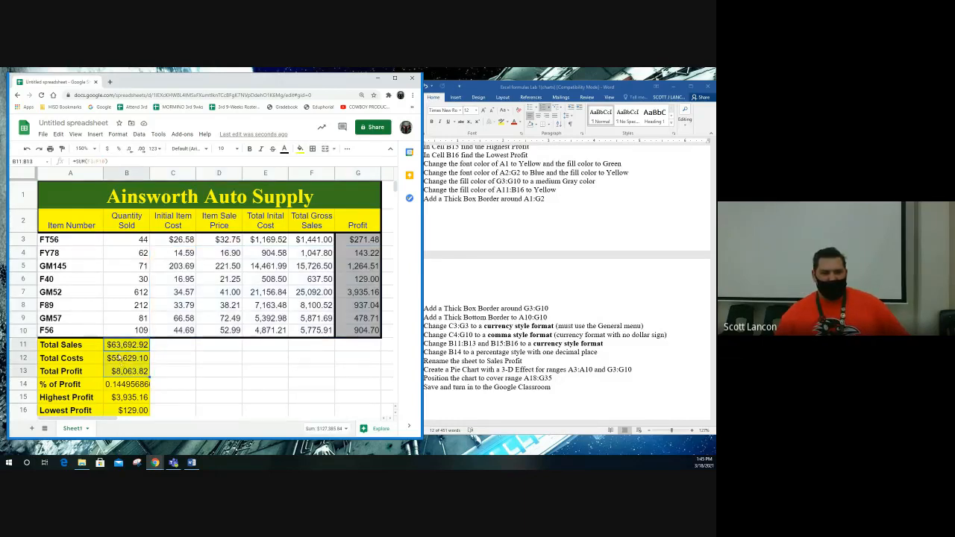
{"action": "left_click", "coordinate": [108, 149]}
{"action": "left_click", "coordinate": [133, 399]}
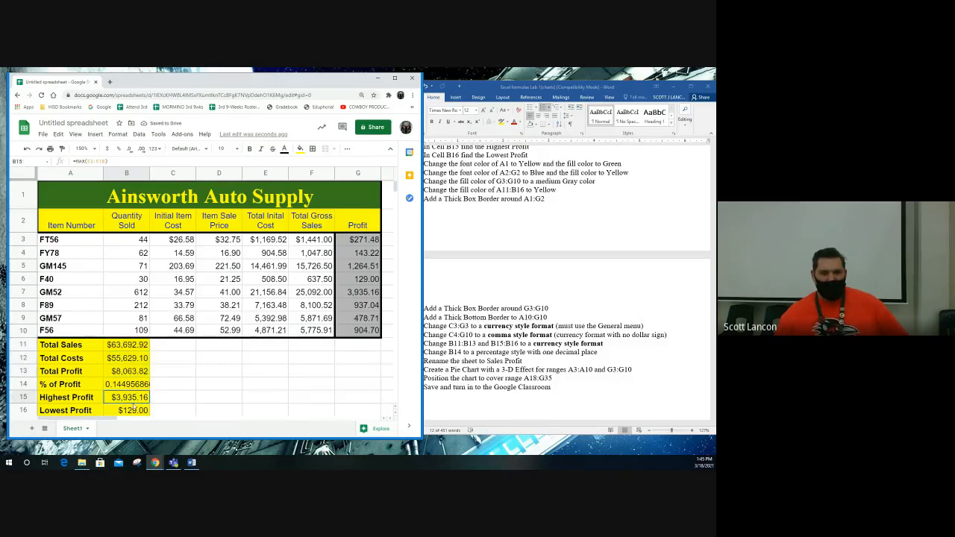
{"action": "left_click", "coordinate": [133, 410], "text": "shift"}
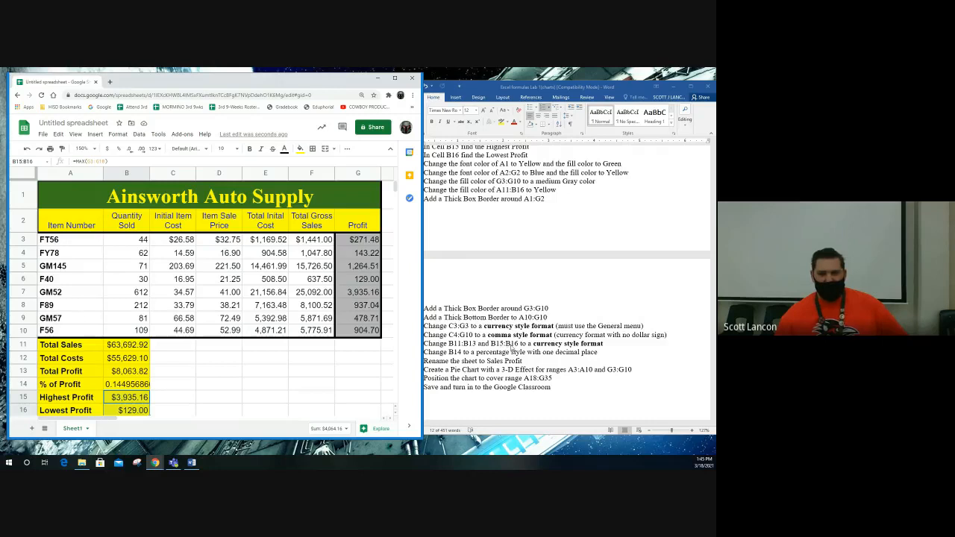
{"action": "left_click", "coordinate": [108, 150]}
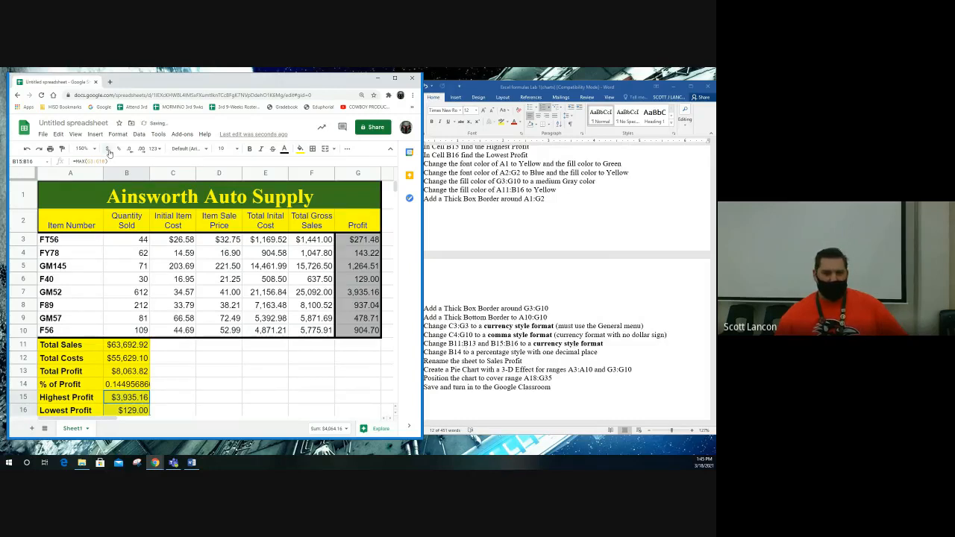
Format the % of Profit value in B14 as a percentage with one decimal place.
{"action": "left_click", "coordinate": [129, 383]}
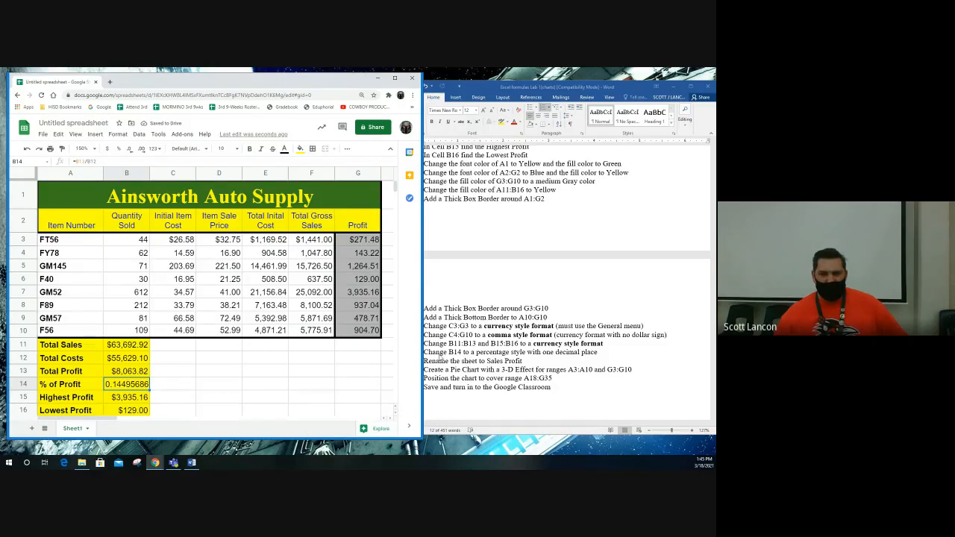
{"action": "left_click", "coordinate": [426, 354]}
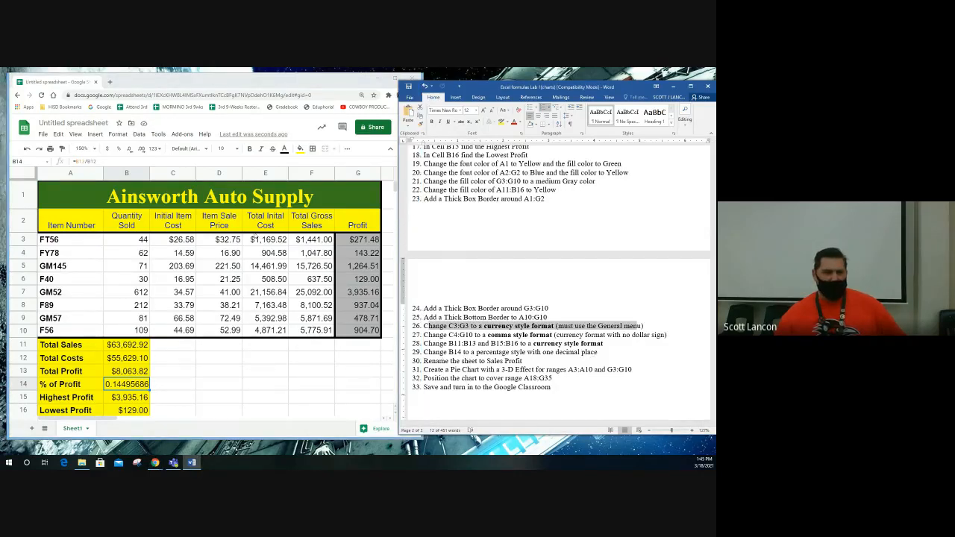
{"action": "left_click", "coordinate": [117, 150]}
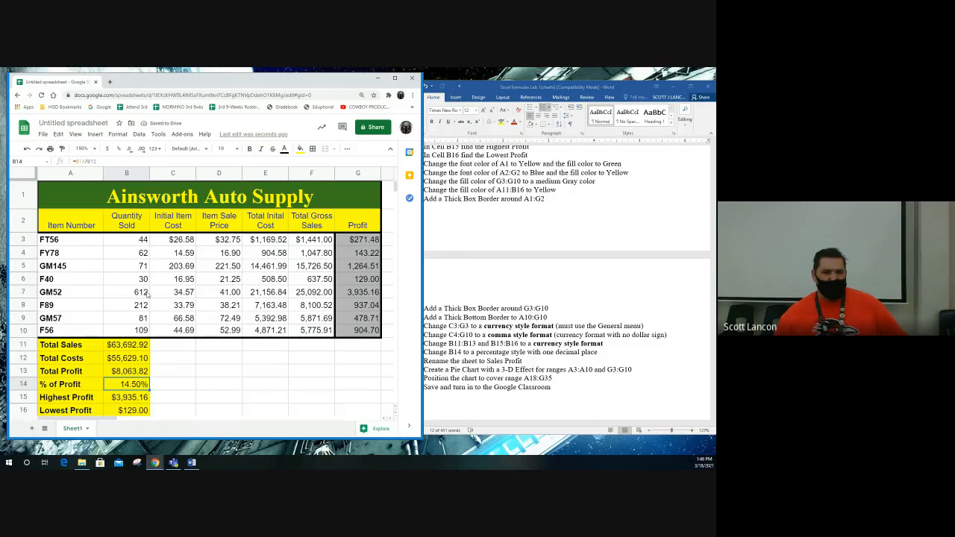
{"action": "left_click", "coordinate": [132, 151]}
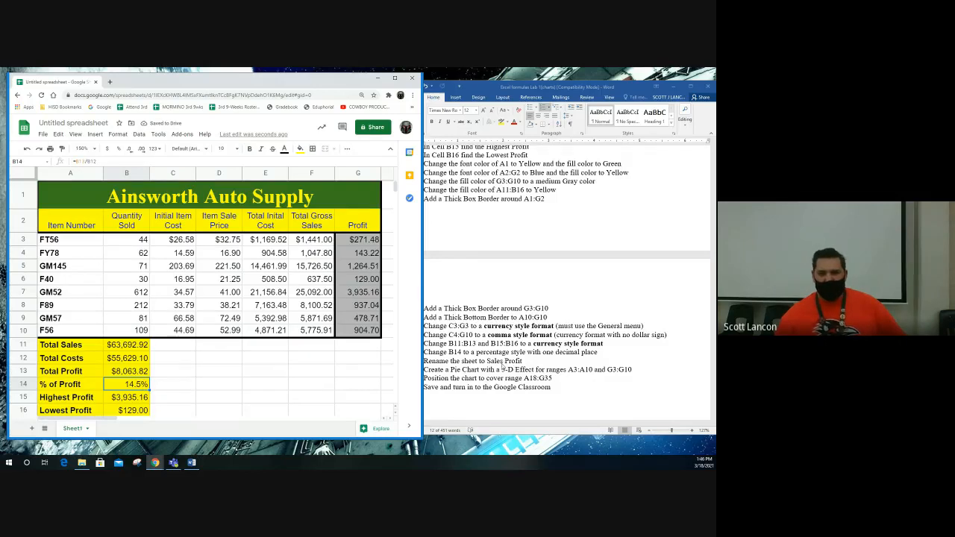
Rename the sheet to Sales Profit and zoom the spreadsheet out to 100%.
{"action": "left_click", "coordinate": [423, 362]}
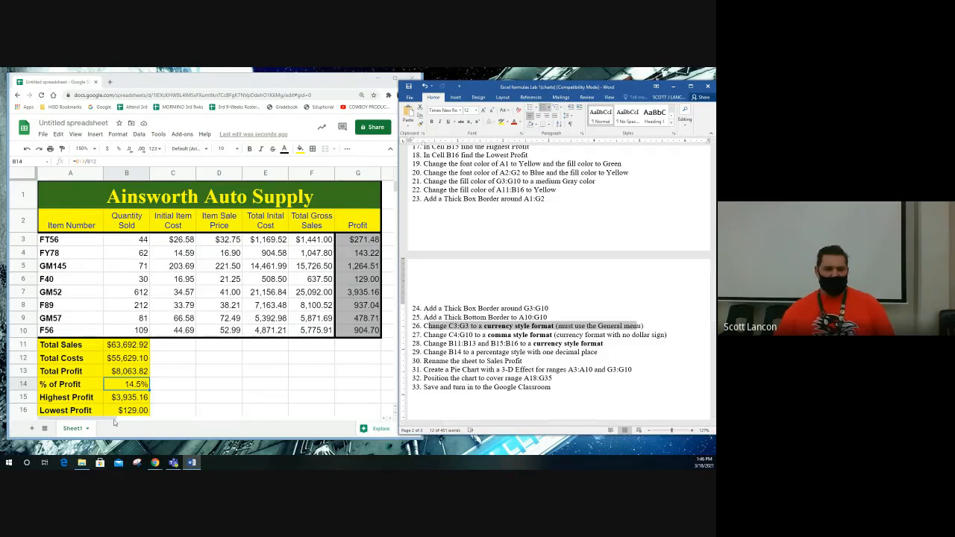
{"action": "right_click", "coordinate": [75, 430]}
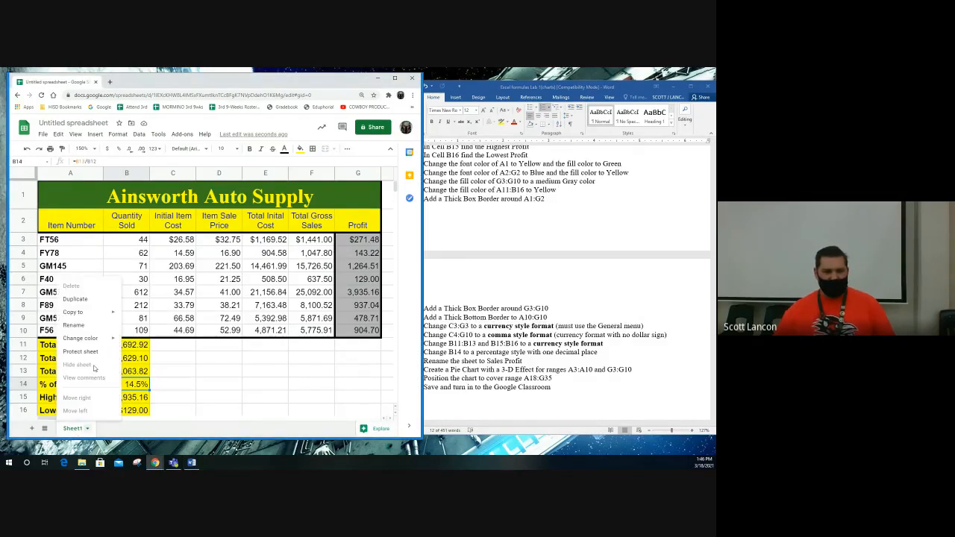
{"action": "left_click", "coordinate": [86, 330]}
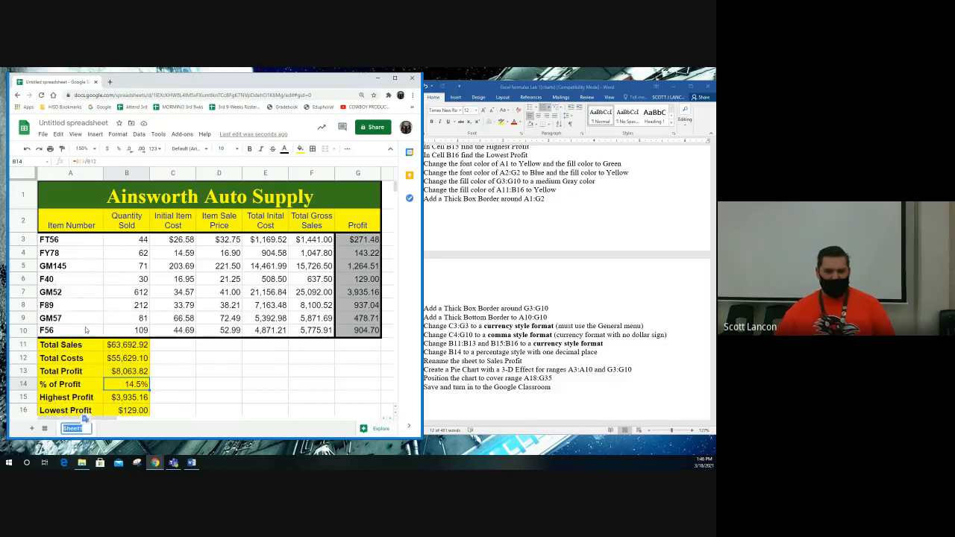
{"action": "type", "text": "Sal"}
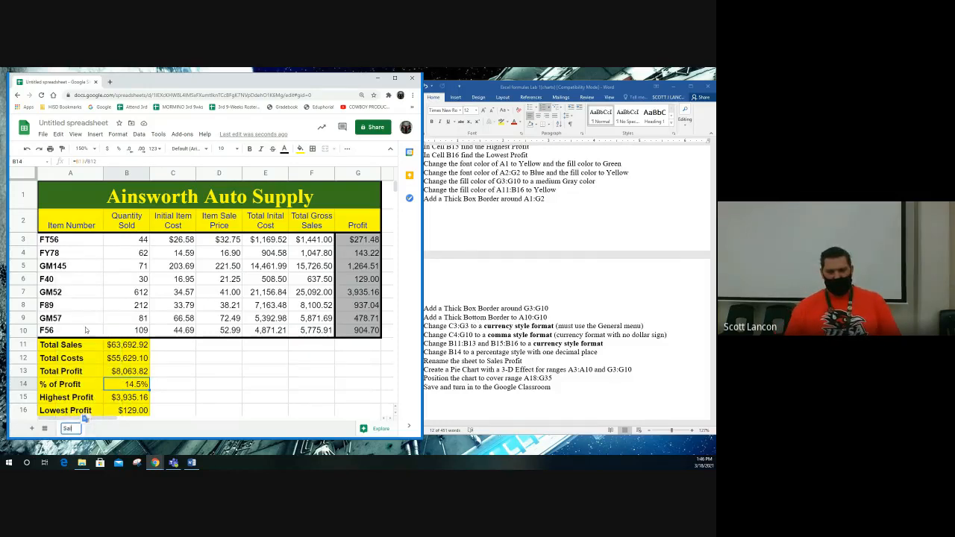
{"action": "type", "text": "es Profit"}
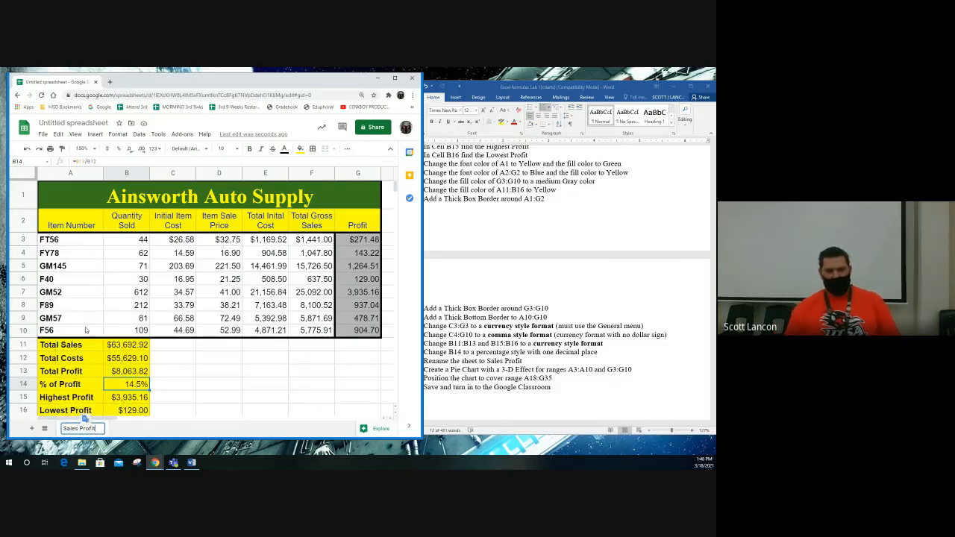
{"action": "key", "text": "Return"}
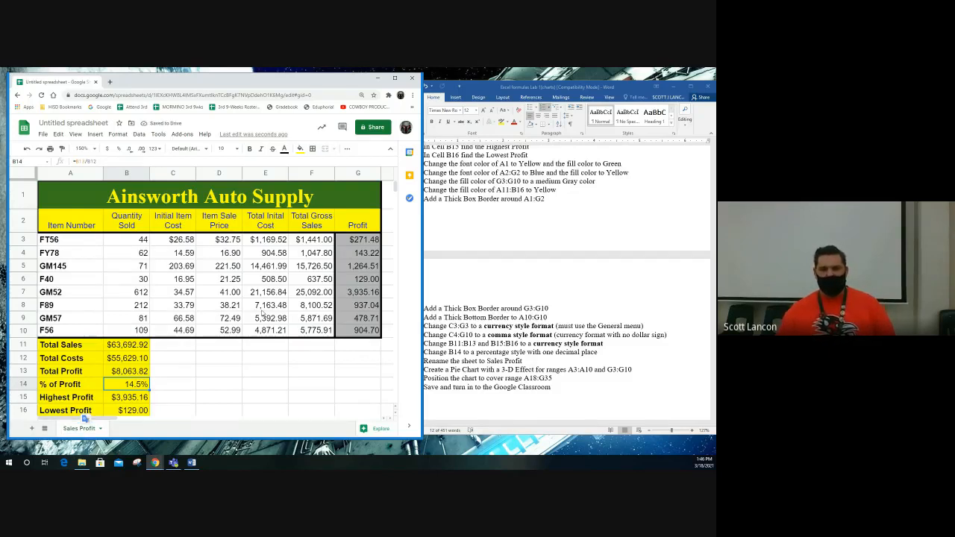
{"action": "left_click", "coordinate": [88, 150]}
{"action": "left_click", "coordinate": [88, 201]}
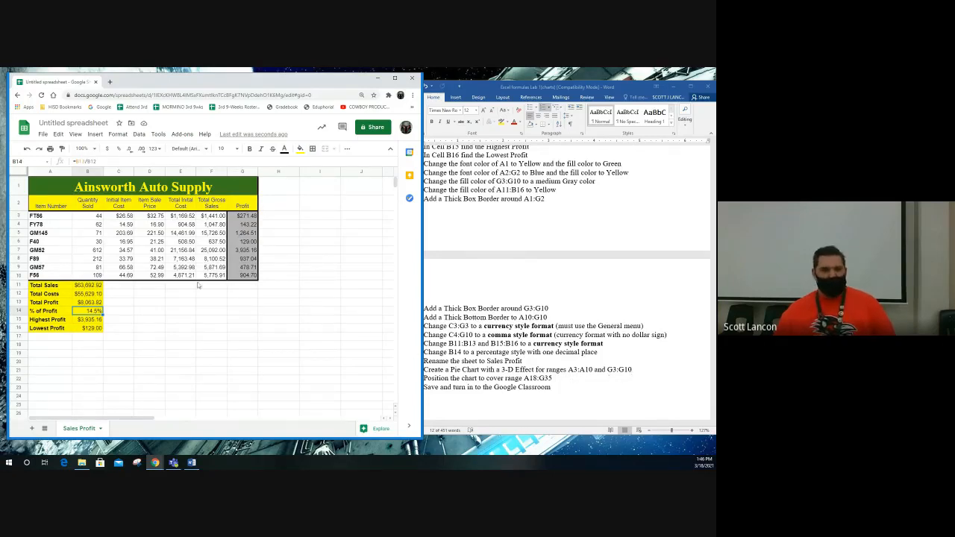
{"action": "left_click_drag", "start_coordinate": [51, 216], "coordinate": [47, 277]}
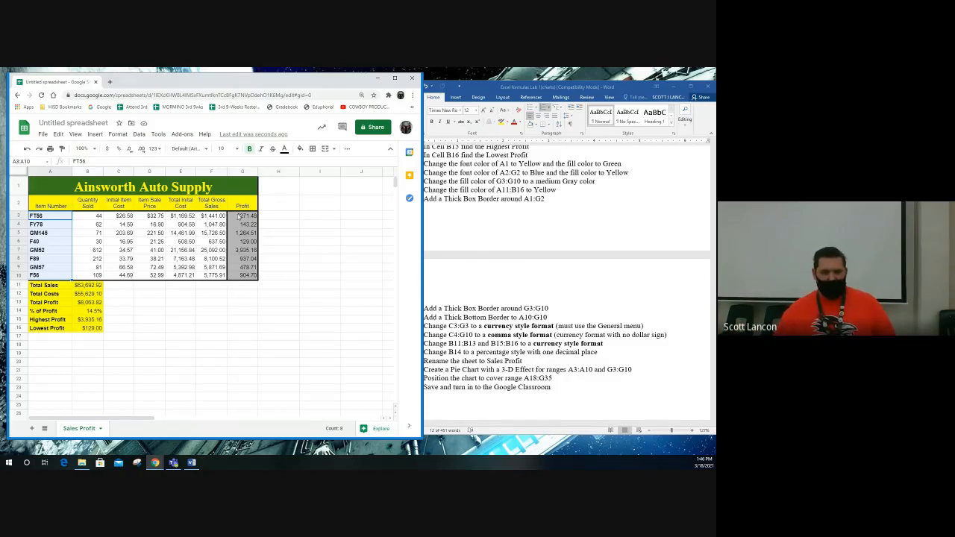
{"action": "left_click_drag", "start_coordinate": [246, 215], "coordinate": [246, 276]}
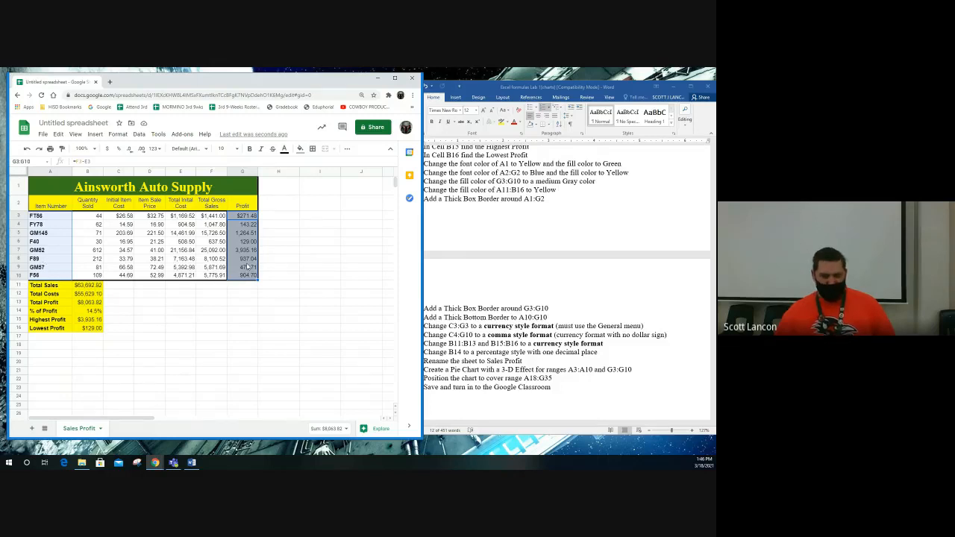
{"action": "left_click_drag", "start_coordinate": [50, 217], "coordinate": [247, 276]}
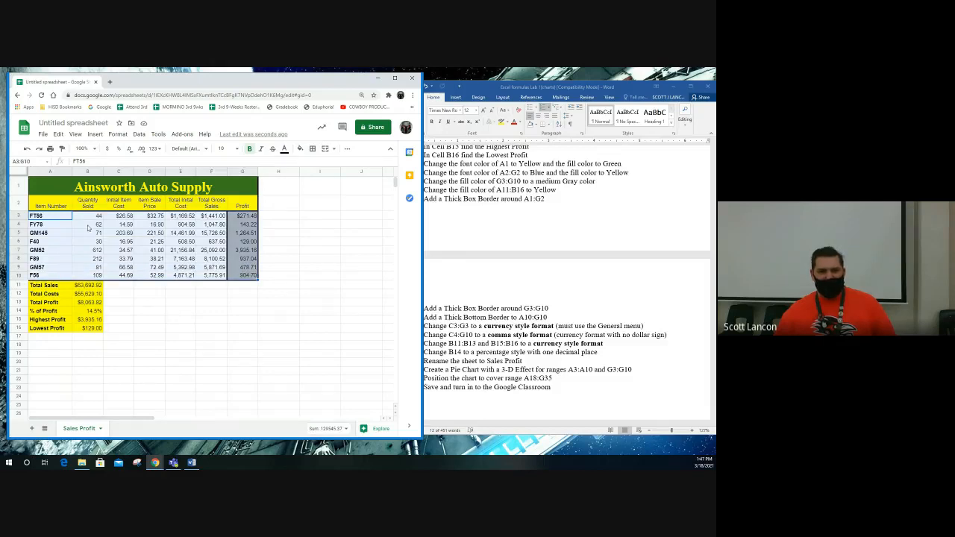
{"action": "left_click", "coordinate": [59, 226]}
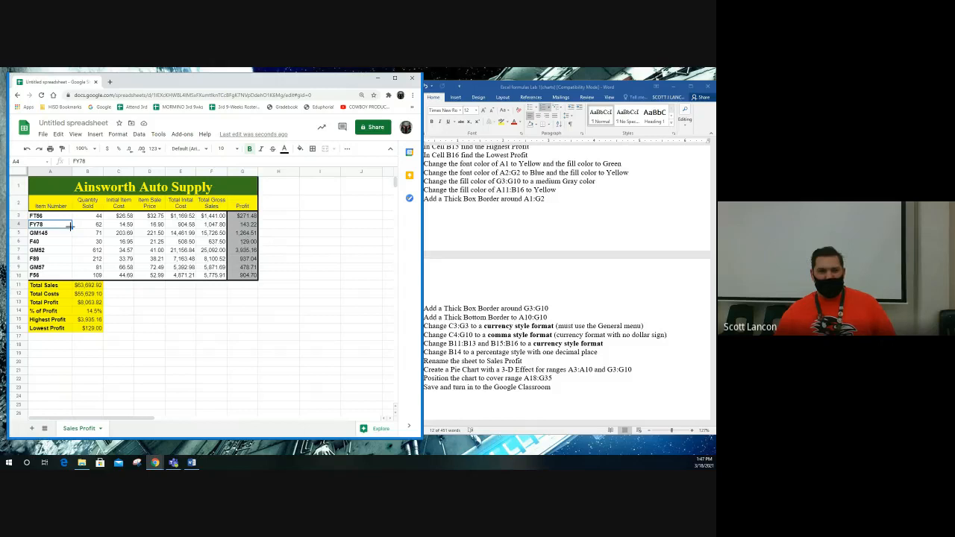
Select the item numbers A3:A10 together with the profits G3:G10 and insert a chart from them.
{"action": "left_click_drag", "start_coordinate": [48, 217], "coordinate": [48, 277]}
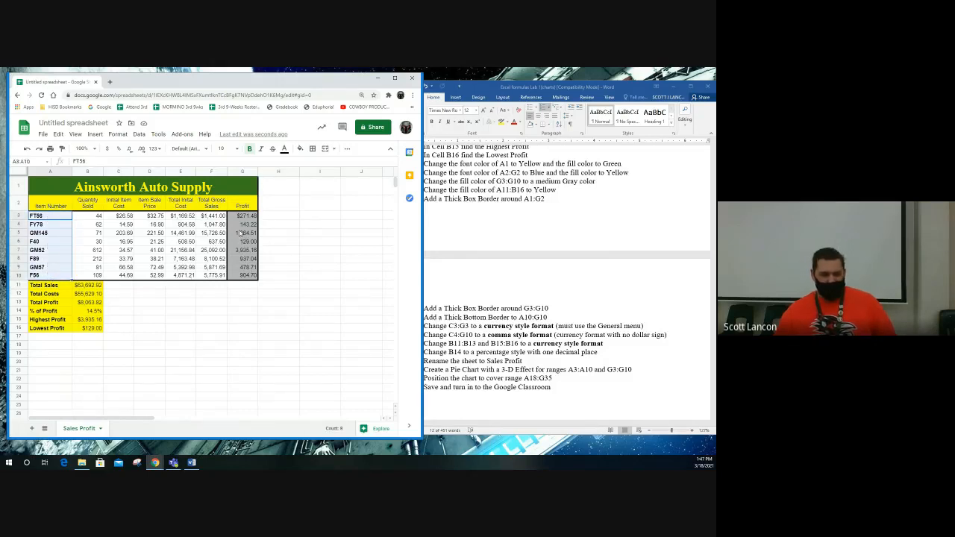
{"action": "left_click_drag", "start_coordinate": [240, 217], "coordinate": [246, 277]}
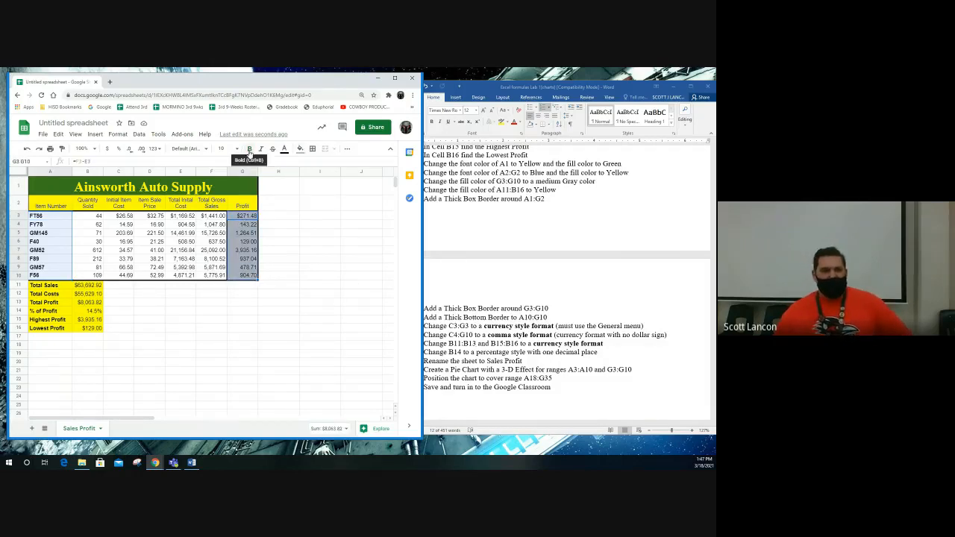
{"action": "left_click", "coordinate": [96, 136]}
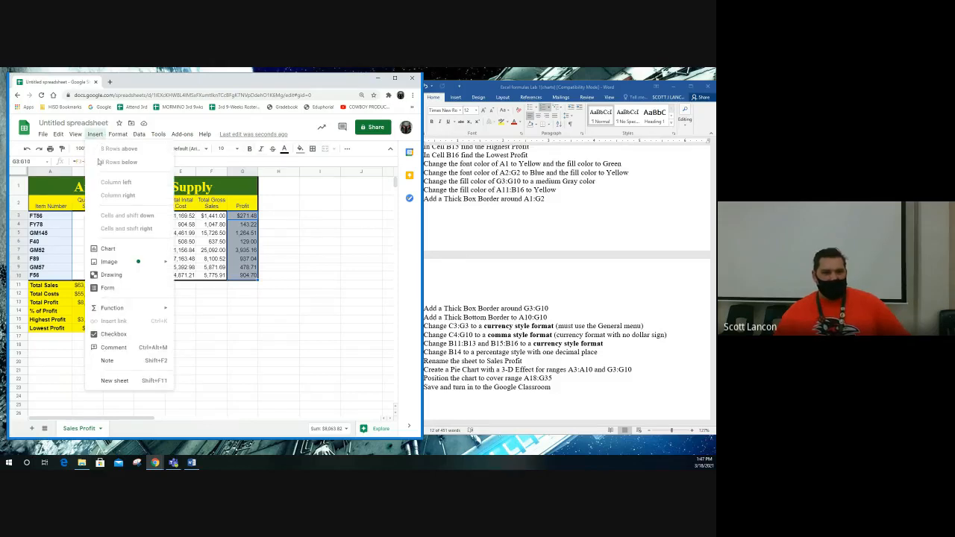
{"action": "left_click", "coordinate": [111, 249]}
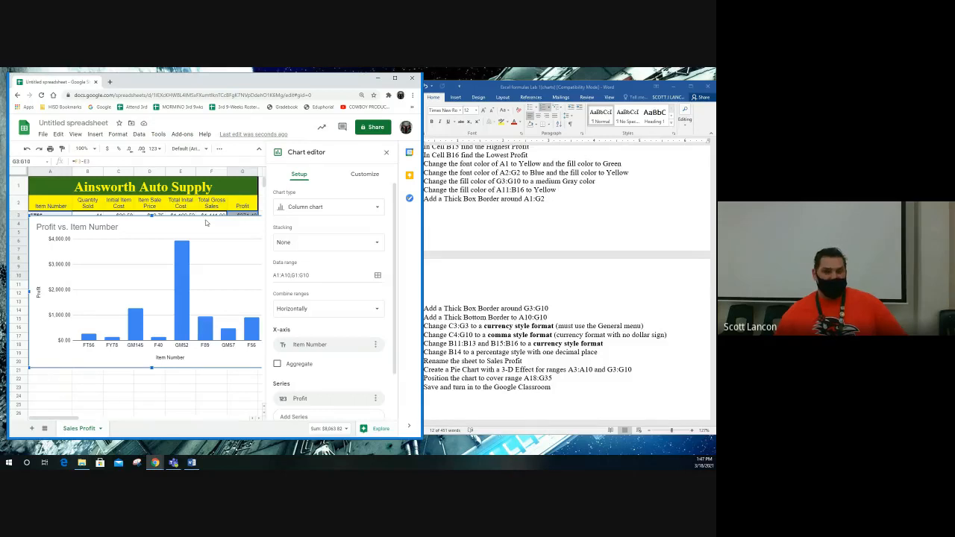
Change the chart type to 3D pie chart and close the chart editor.
{"action": "left_click", "coordinate": [312, 209]}
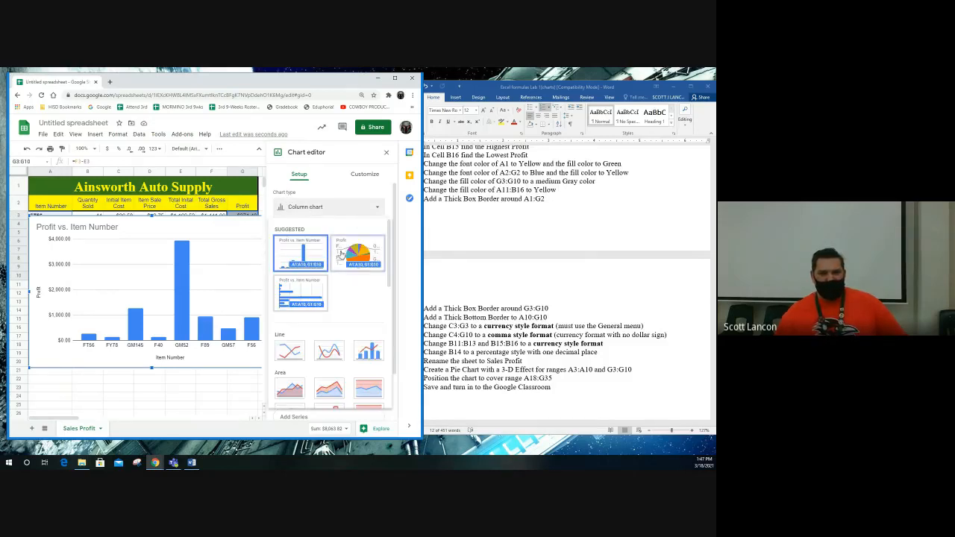
{"action": "scroll", "coordinate": [343, 261], "scroll_direction": "down", "scroll_amount": 5}
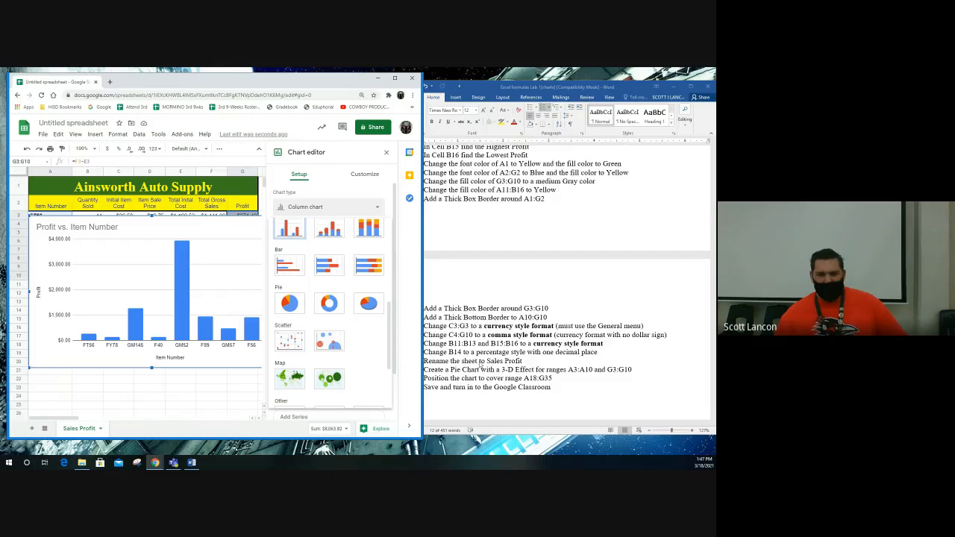
{"action": "left_click", "coordinate": [369, 303]}
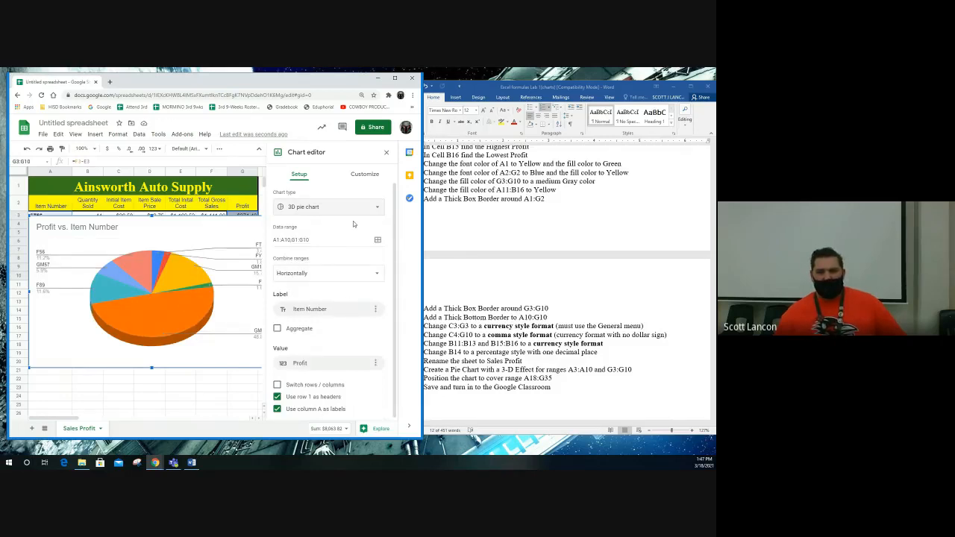
{"action": "left_click", "coordinate": [385, 152]}
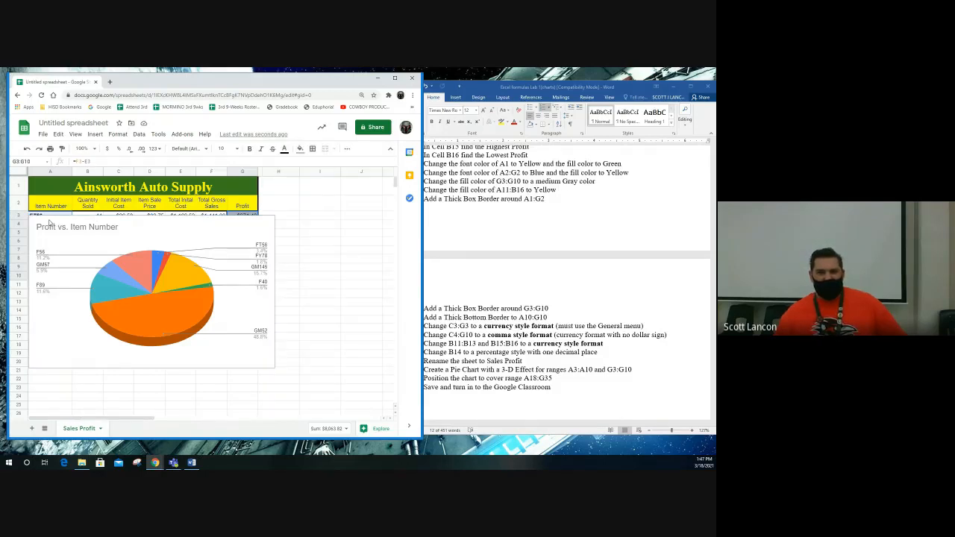
Move the 3D pie chart below the summary rows and resize it to cover the range A18:G35.
{"action": "left_click_drag", "start_coordinate": [119, 224], "coordinate": [258, 219]}
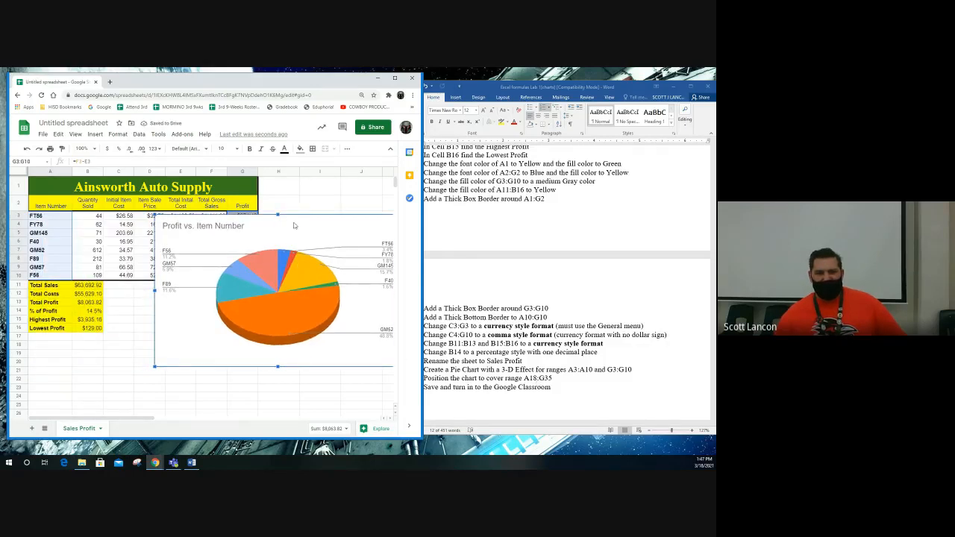
{"action": "left_click_drag", "start_coordinate": [294, 225], "coordinate": [171, 348]}
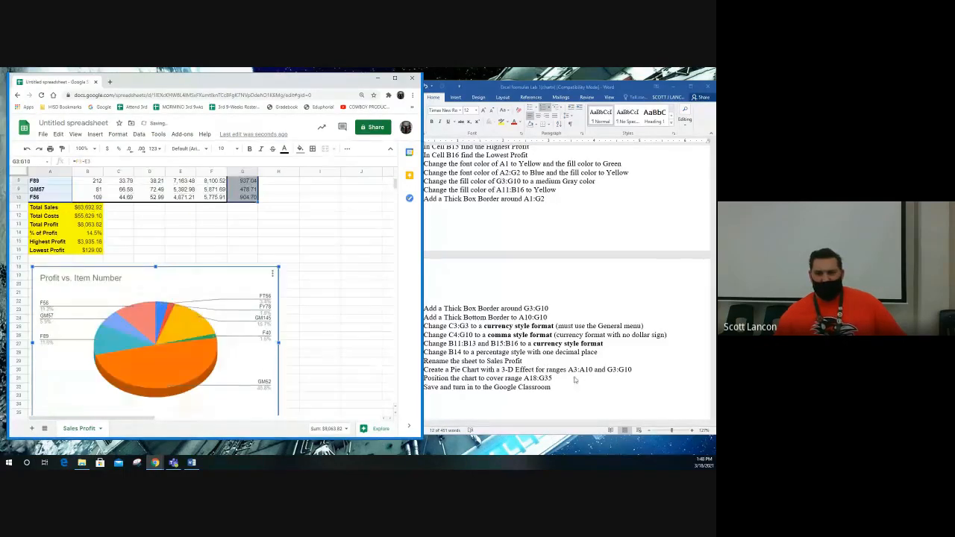
{"action": "scroll", "coordinate": [326, 352], "scroll_direction": "down", "scroll_amount": 4}
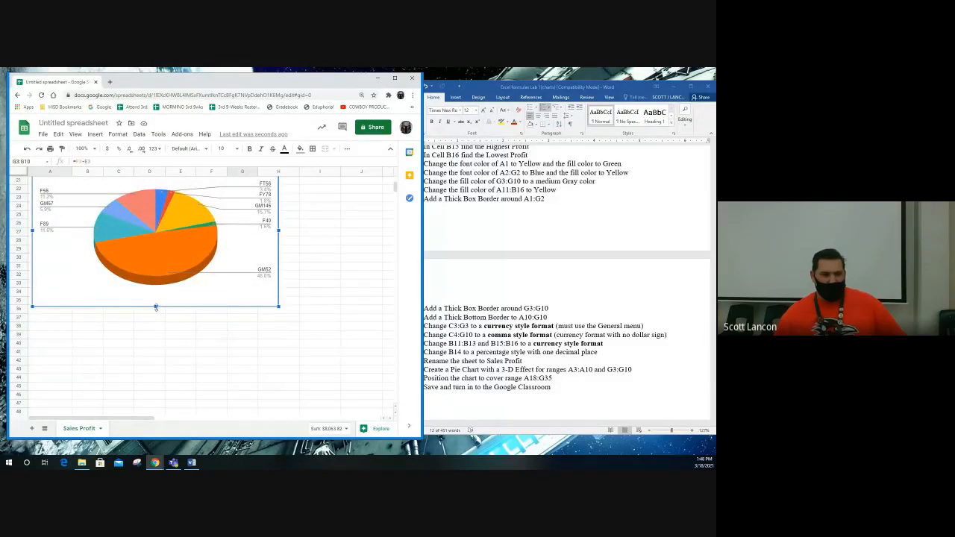
{"action": "left_click_drag", "start_coordinate": [155, 306], "coordinate": [156, 302]}
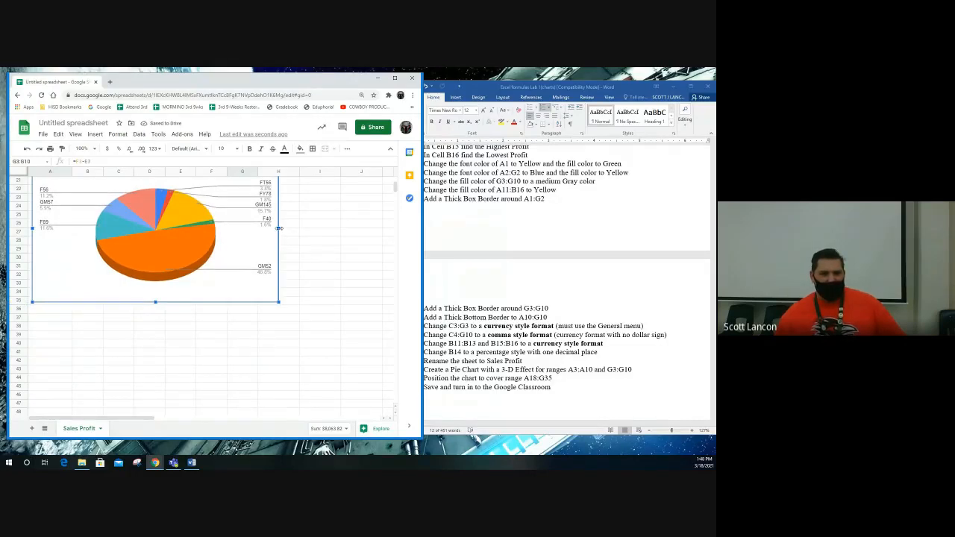
{"action": "left_click_drag", "start_coordinate": [278, 228], "coordinate": [256, 229]}
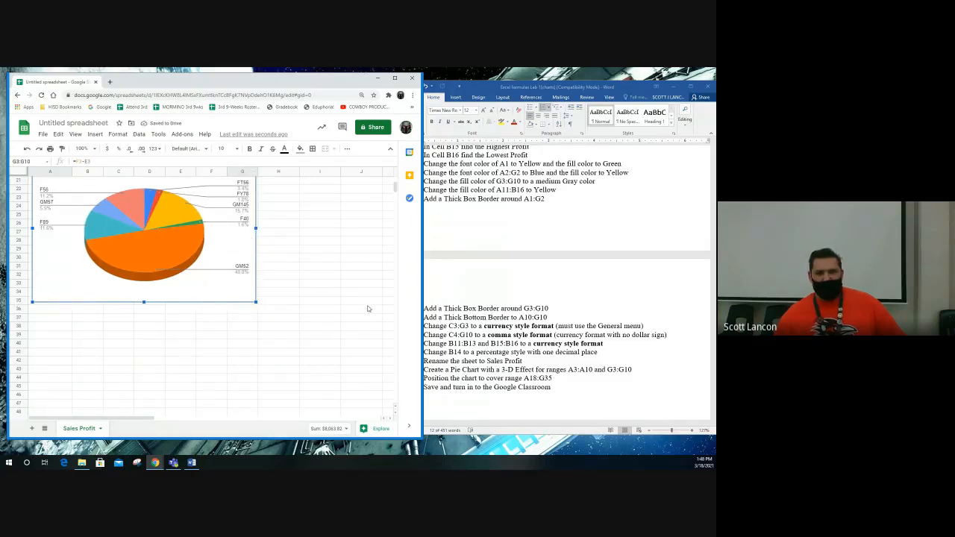
Review the finished sheet alongside the Word instructions and close the spreadsheet's browser window.
{"action": "left_click", "coordinate": [526, 391]}
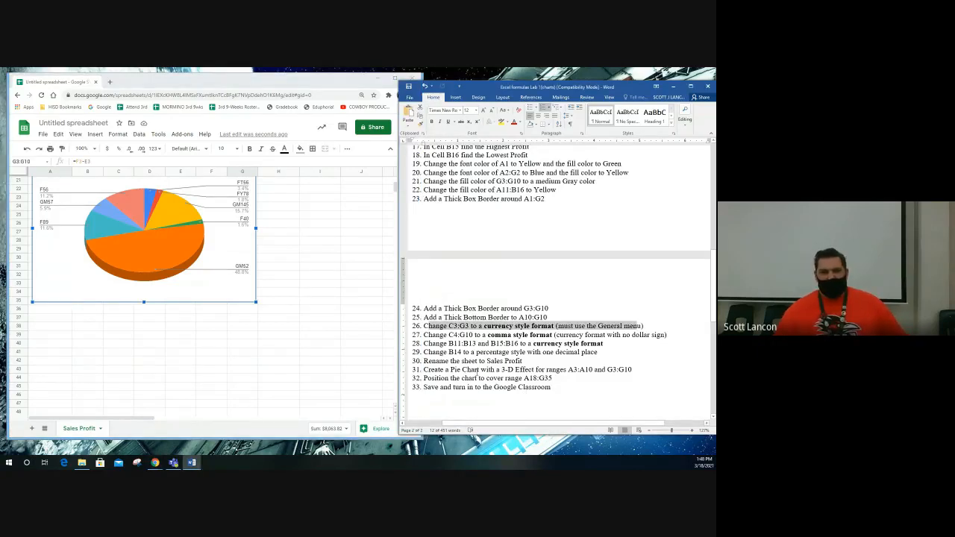
{"action": "scroll", "coordinate": [334, 321], "scroll_direction": "up", "scroll_amount": 6}
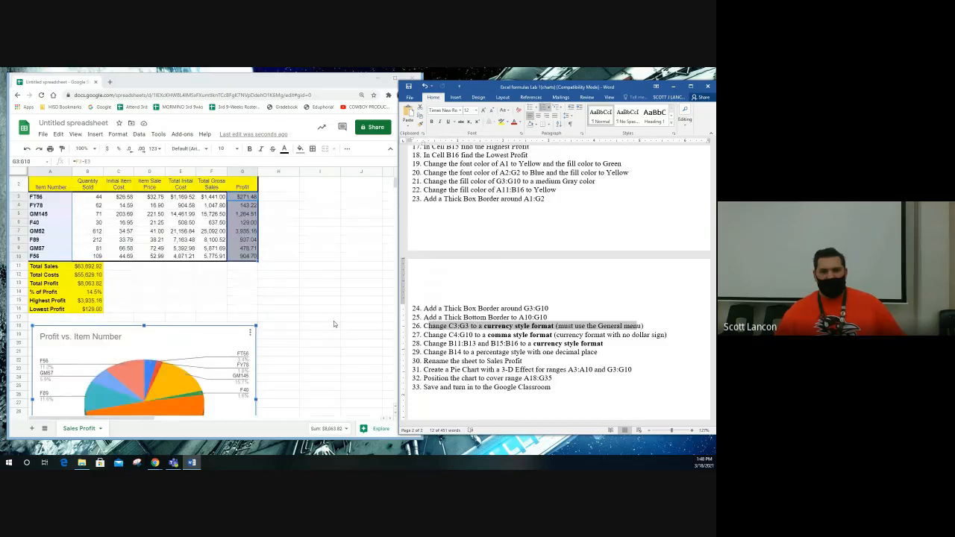
{"action": "scroll", "coordinate": [334, 324], "scroll_direction": "up", "scroll_amount": 1}
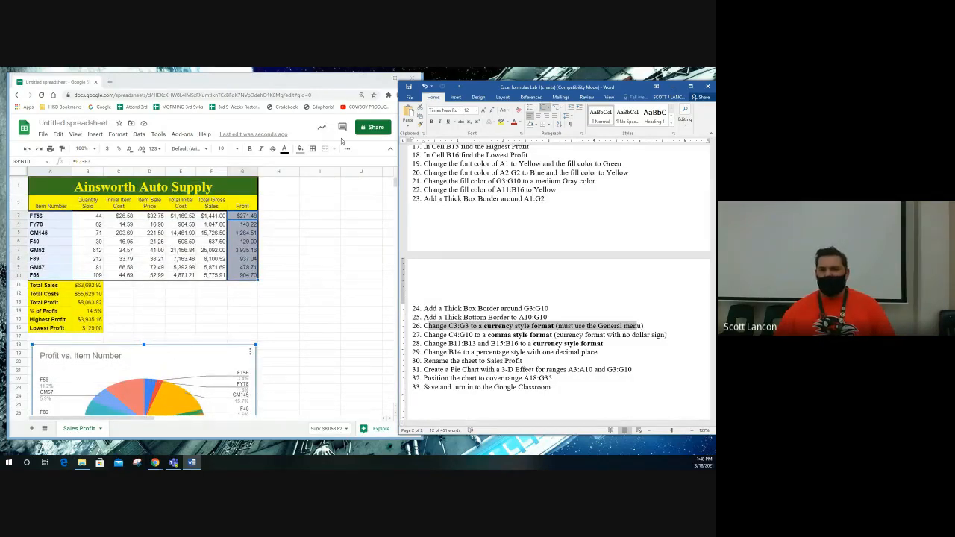
{"action": "left_click", "coordinate": [393, 80]}
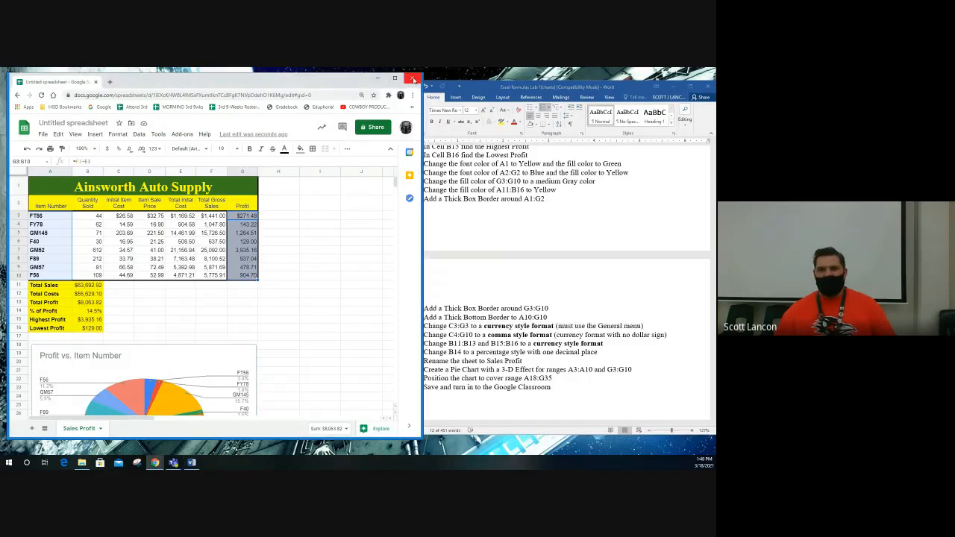
{"action": "left_click", "coordinate": [412, 79]}
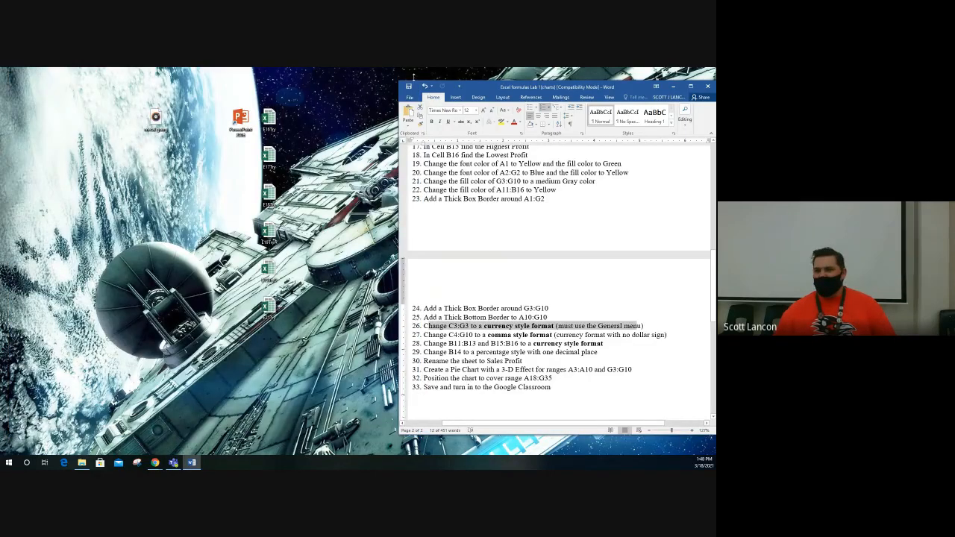